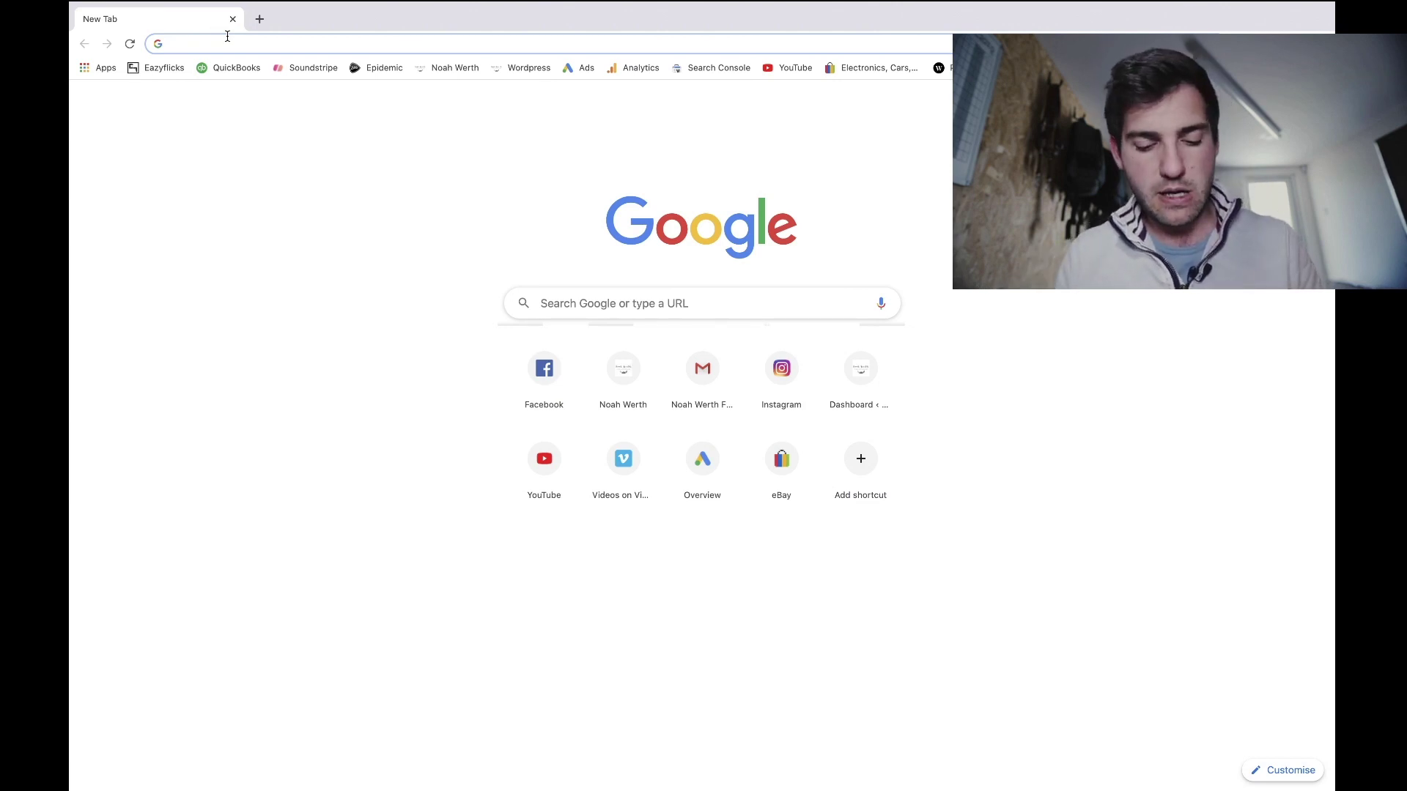
Search Google for Cam Twist and reach the CamTwist 3.4.3 download page, dismissing the installer save prompt.
{"action": "type", "text": "Cam"}
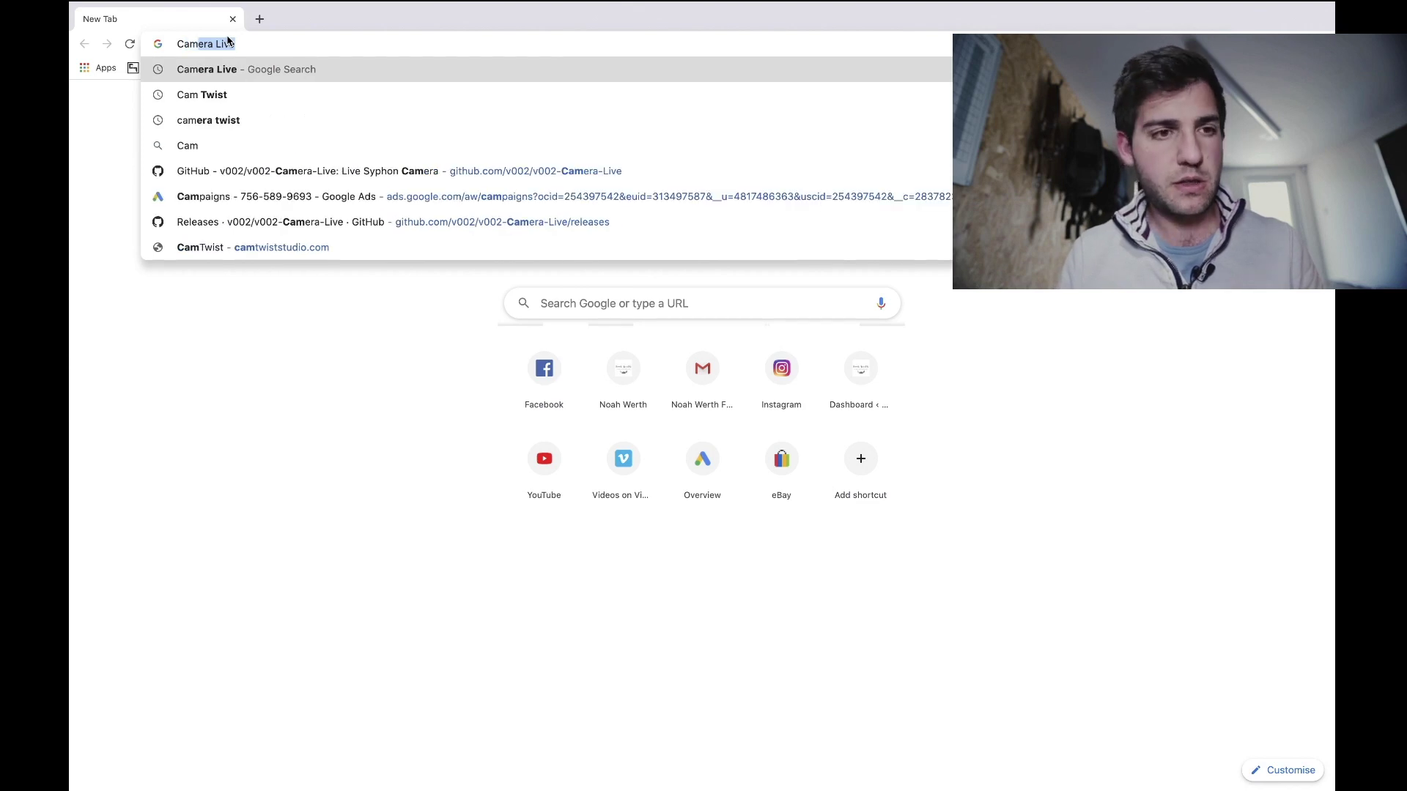
{"action": "type", "text": " Twist"}
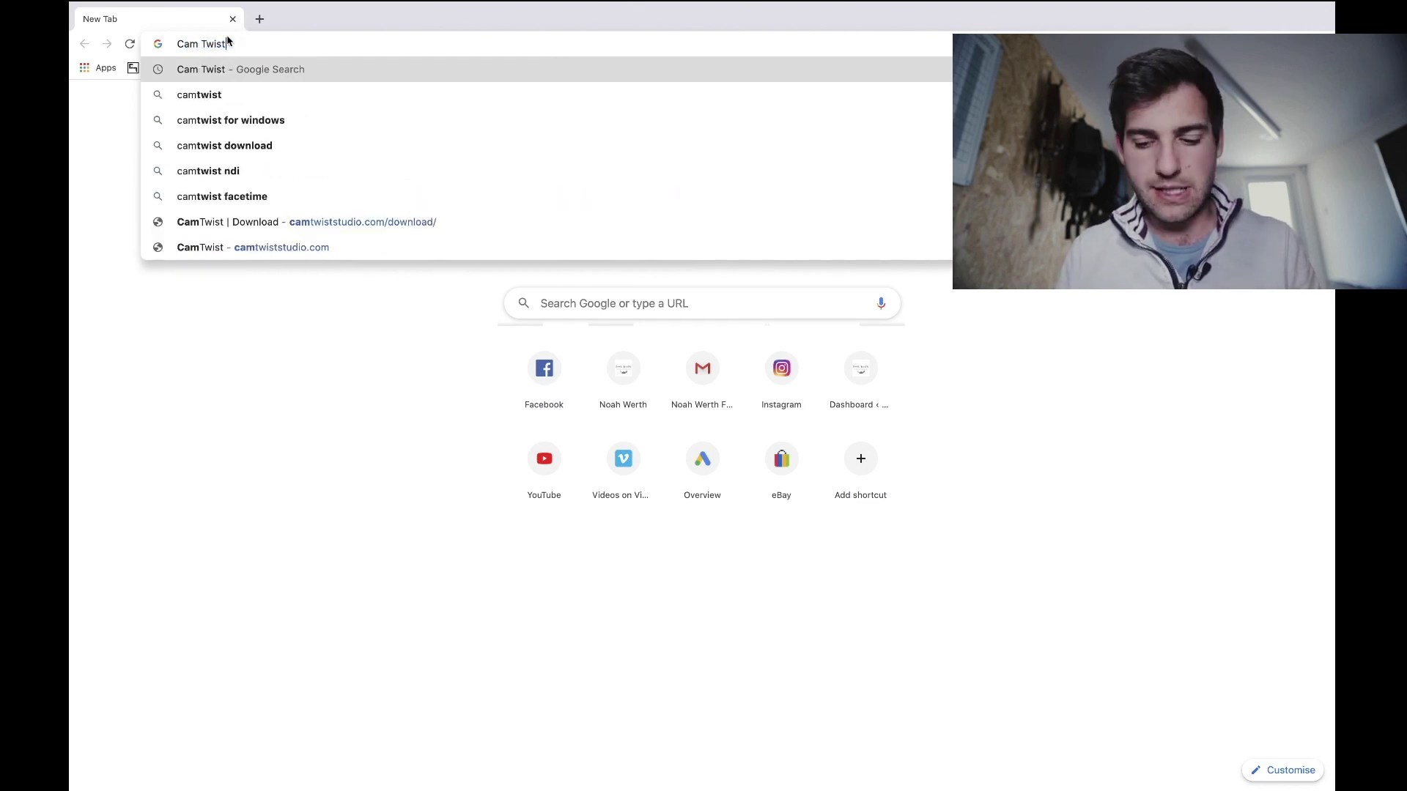
{"action": "key", "text": "Return"}
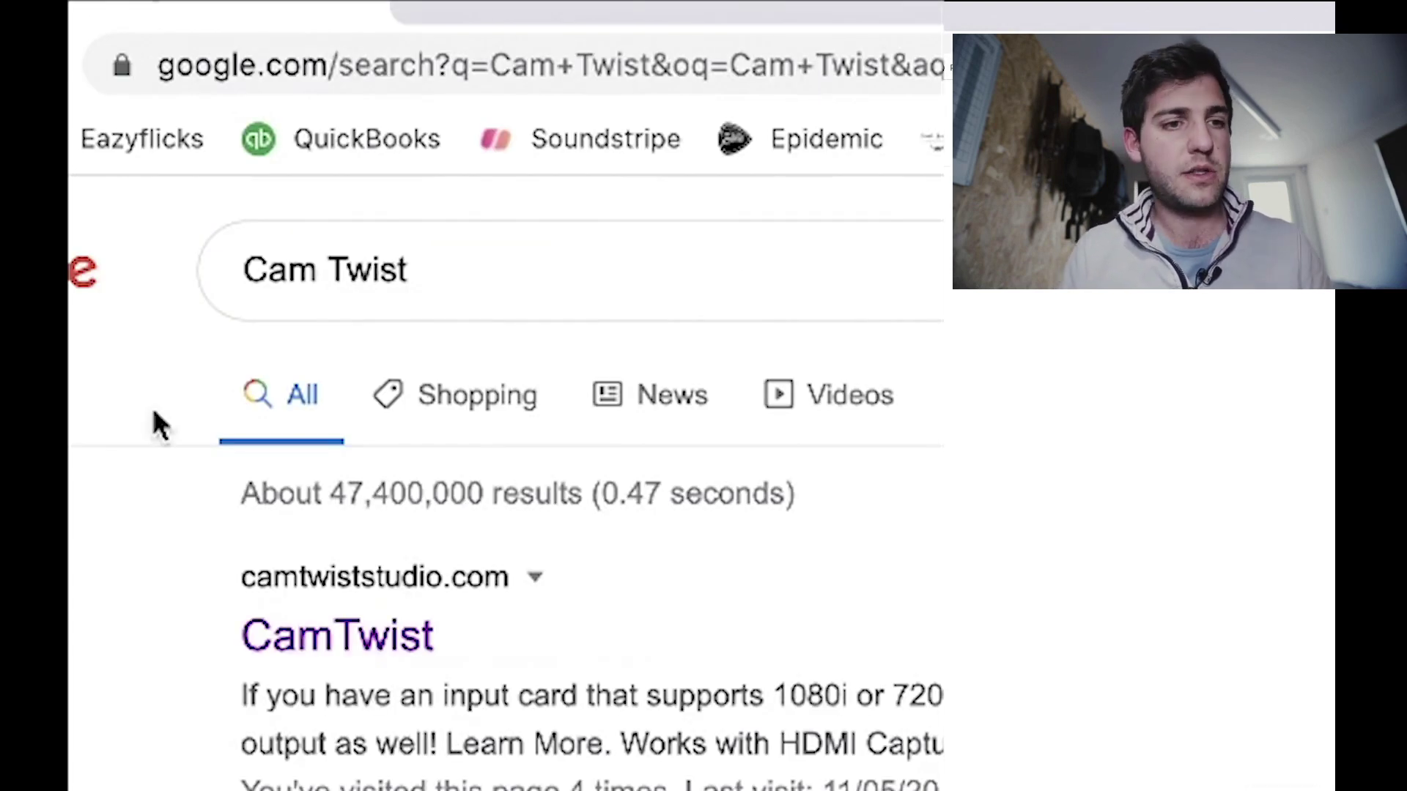
{"action": "left_click", "coordinate": [343, 640]}
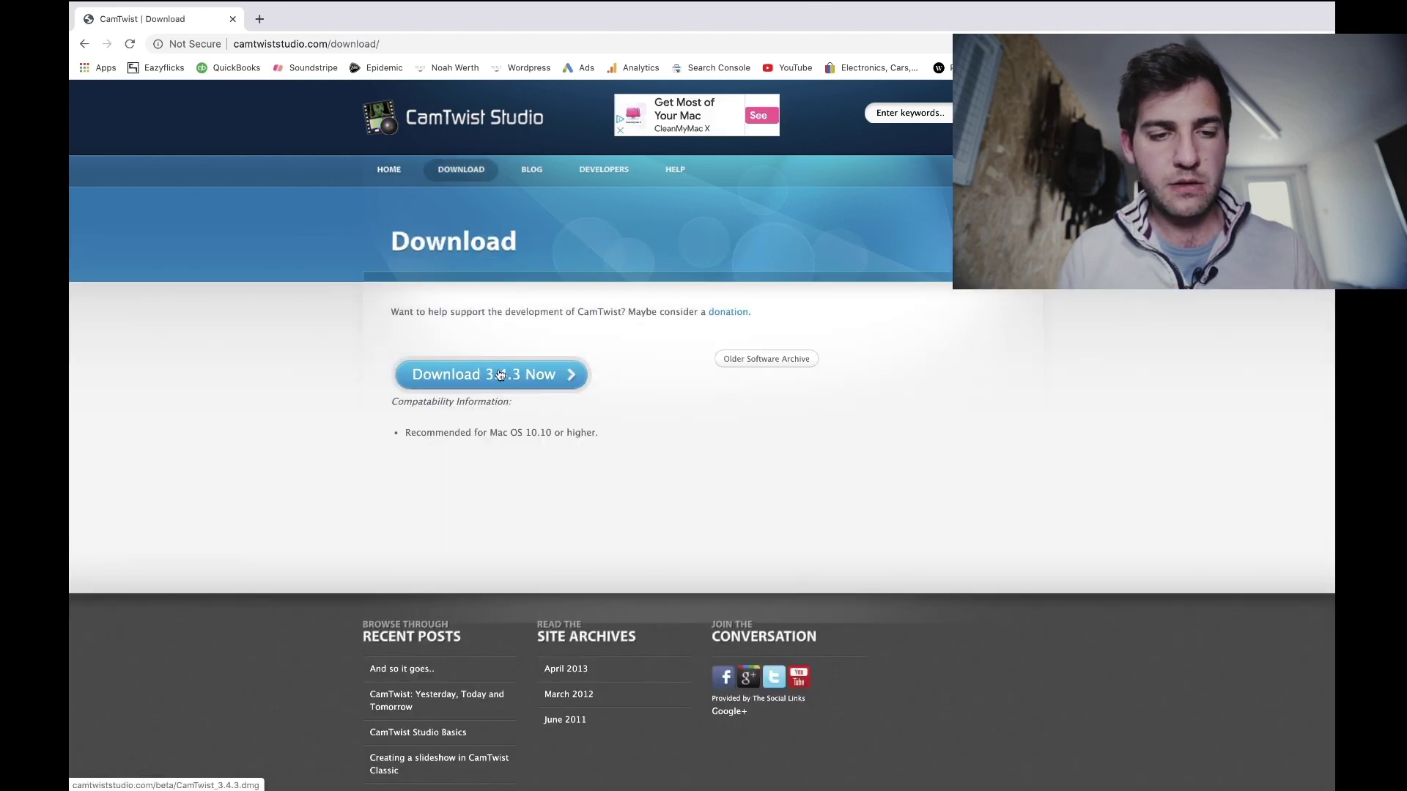
{"action": "left_click", "coordinate": [499, 375]}
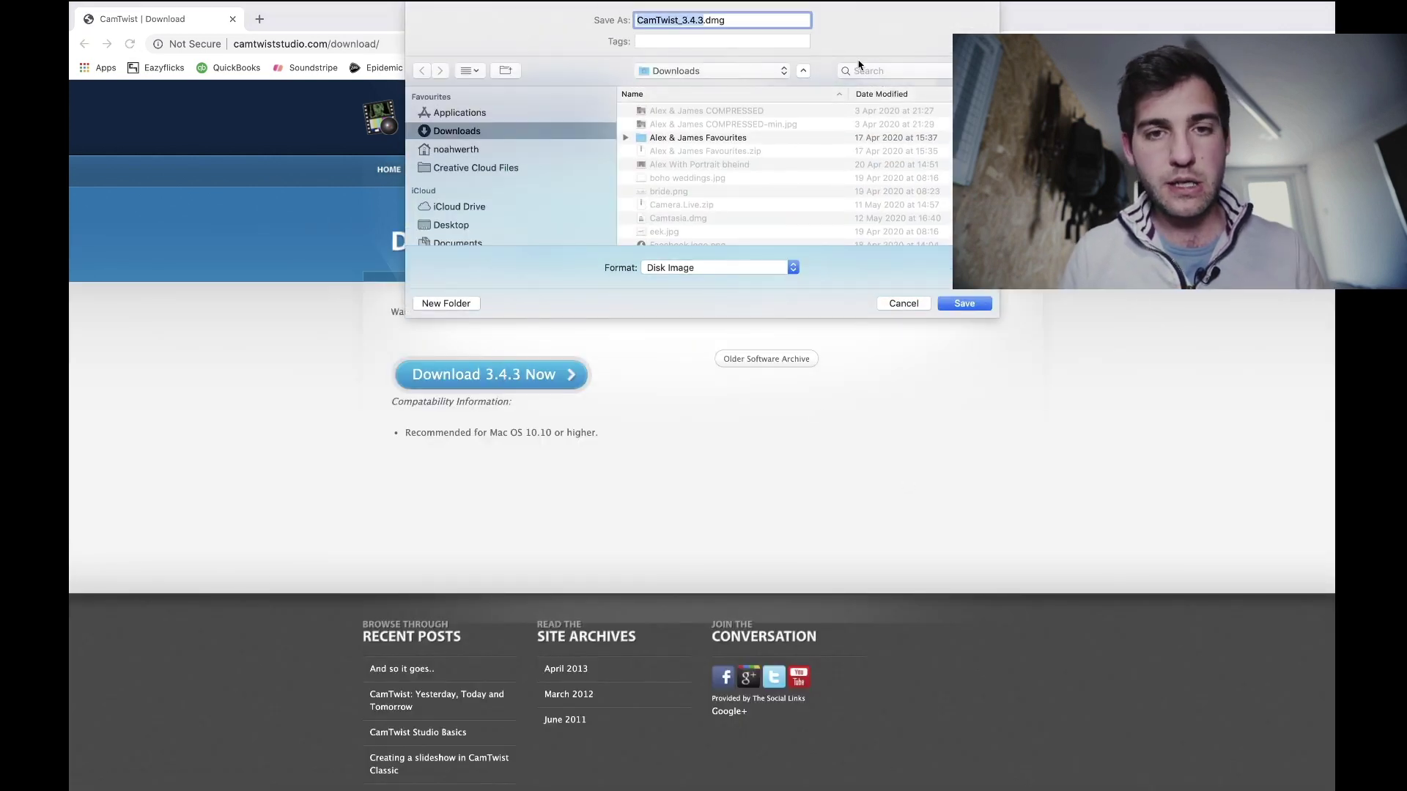
{"action": "left_click", "coordinate": [913, 305]}
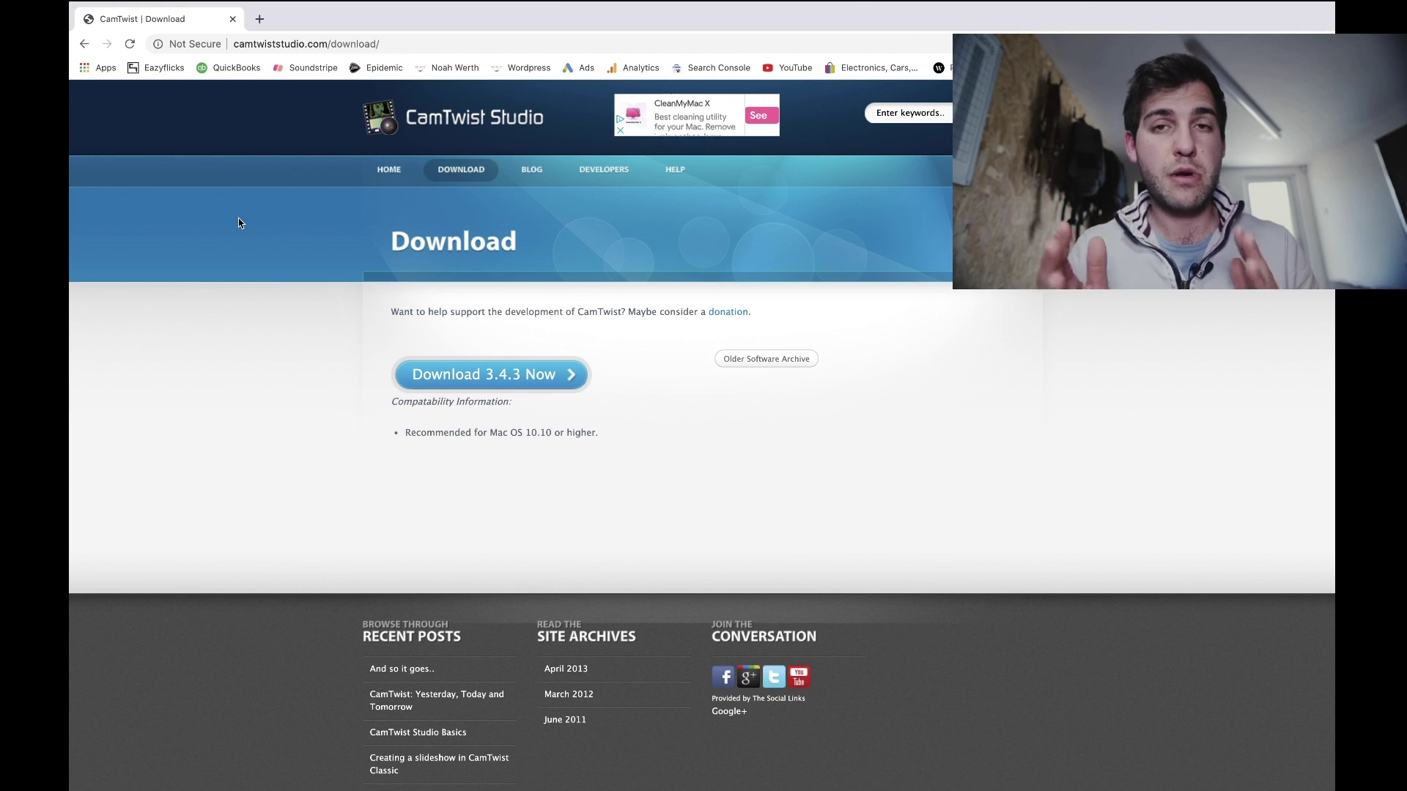
Replace the CamTwist tab with a fresh tab and search Google for Camera Live.
{"action": "left_click", "coordinate": [258, 20]}
{"action": "left_click", "coordinate": [233, 20]}
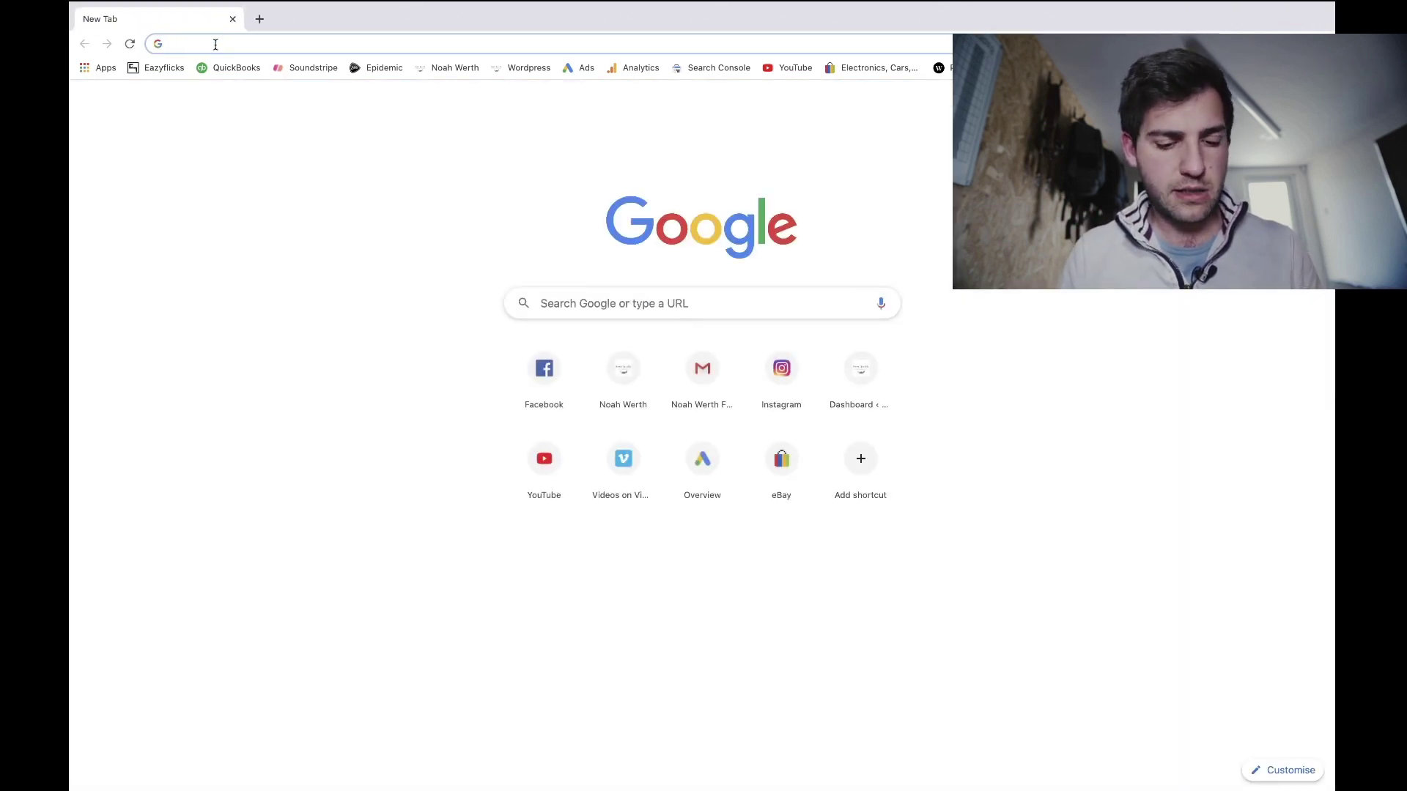
{"action": "type", "text": "Camera L"}
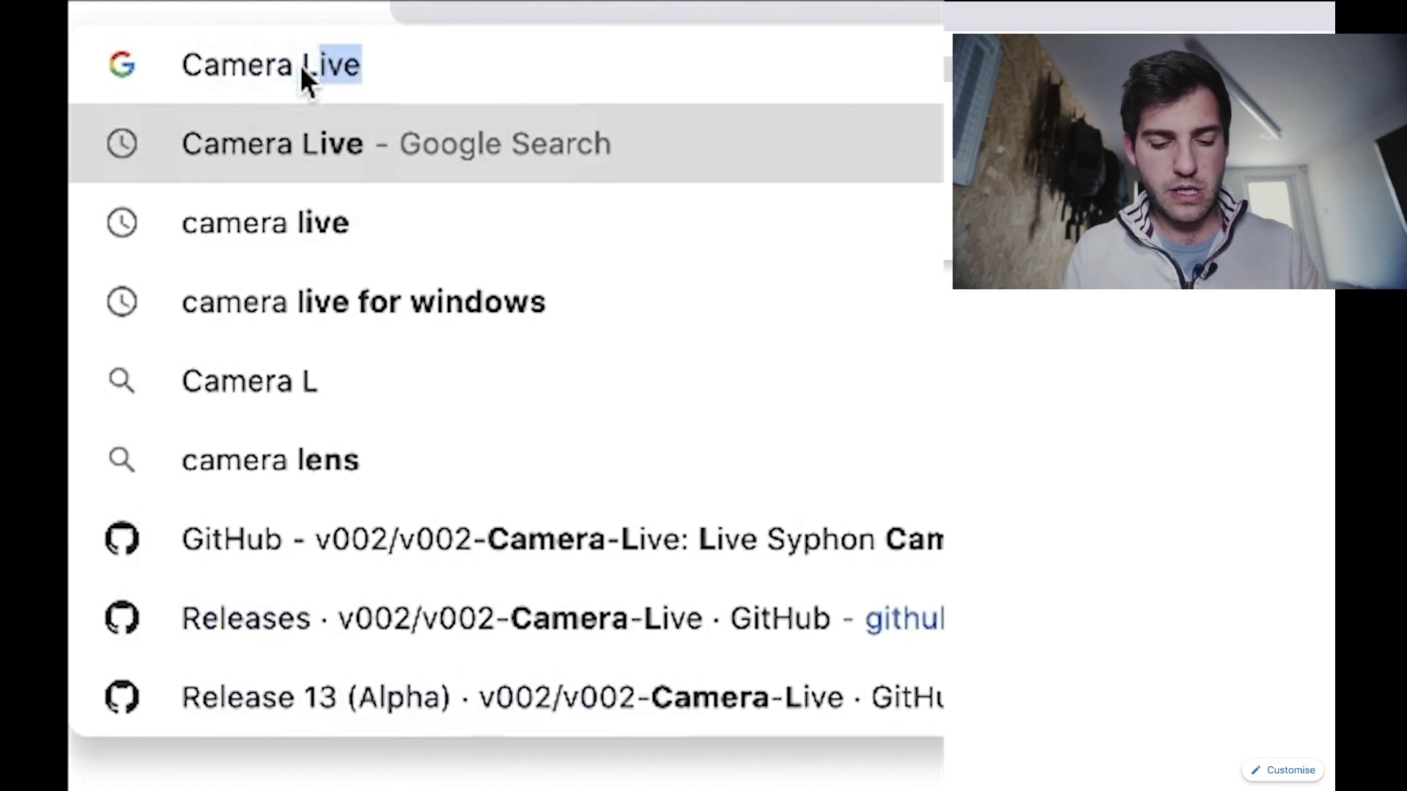
{"action": "type", "text": "ive"}
{"action": "key", "text": "Return"}
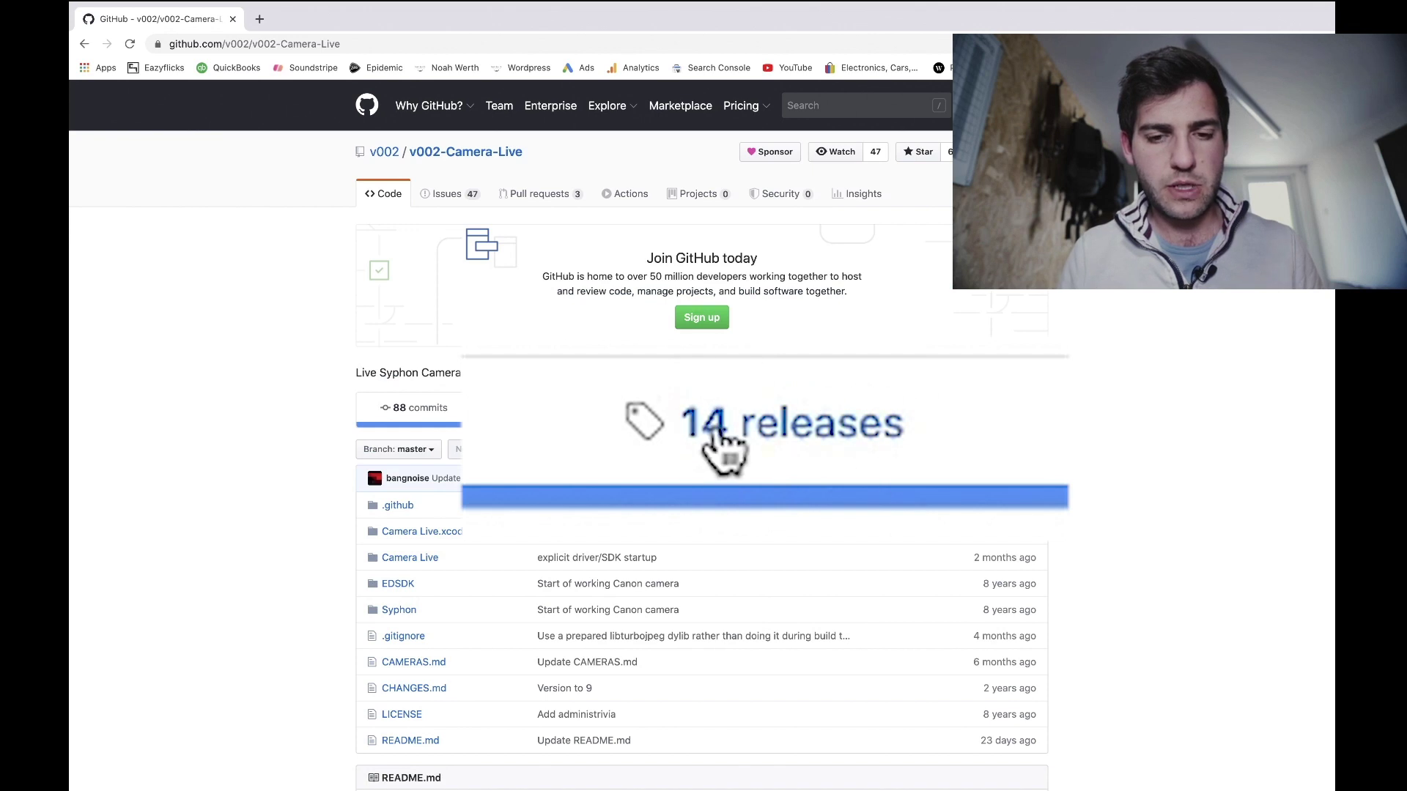
Locate Camera.Live.zip in the 13 (Alpha) GitHub release, cancel its download, and leave a blank tab.
{"action": "left_click", "coordinate": [768, 409]}
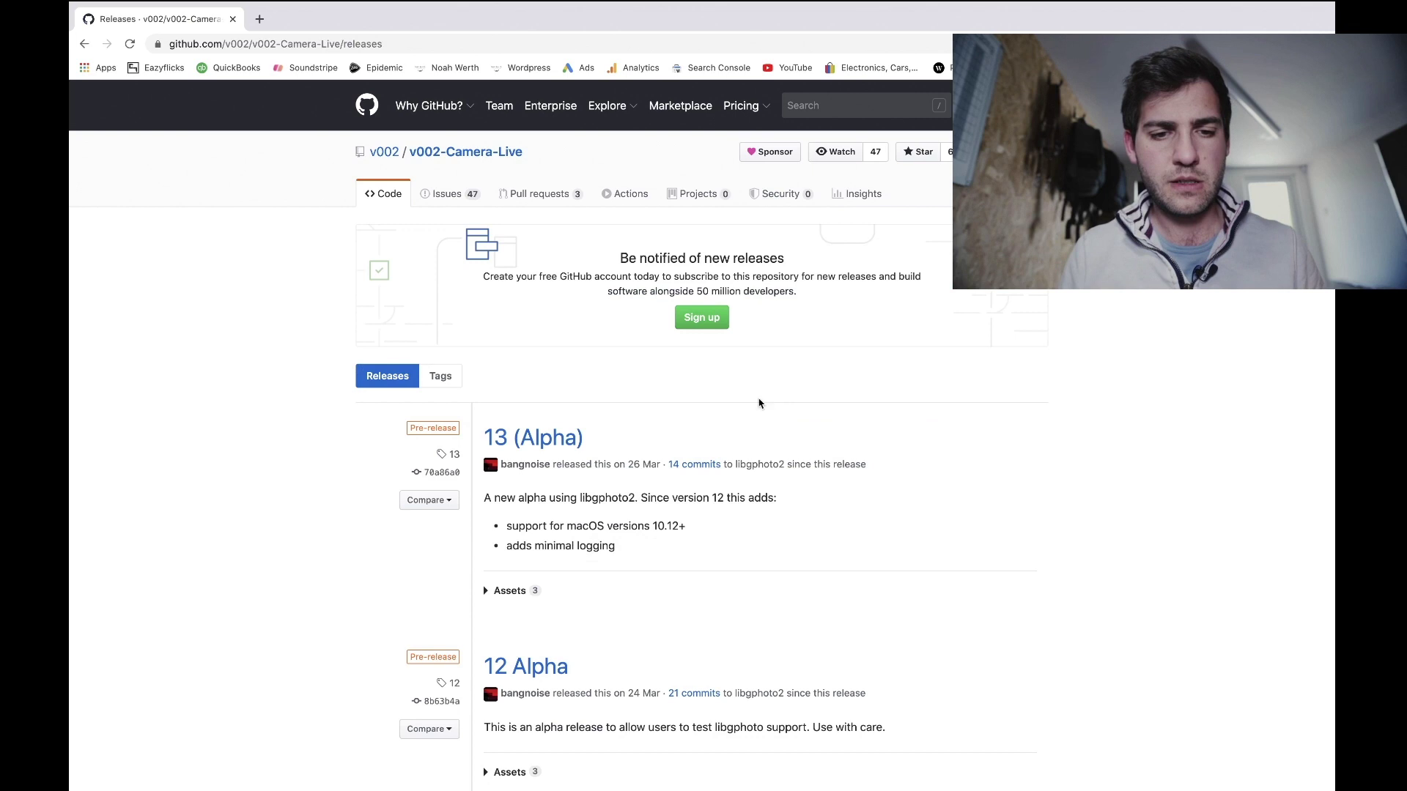
{"action": "left_click", "coordinate": [520, 437]}
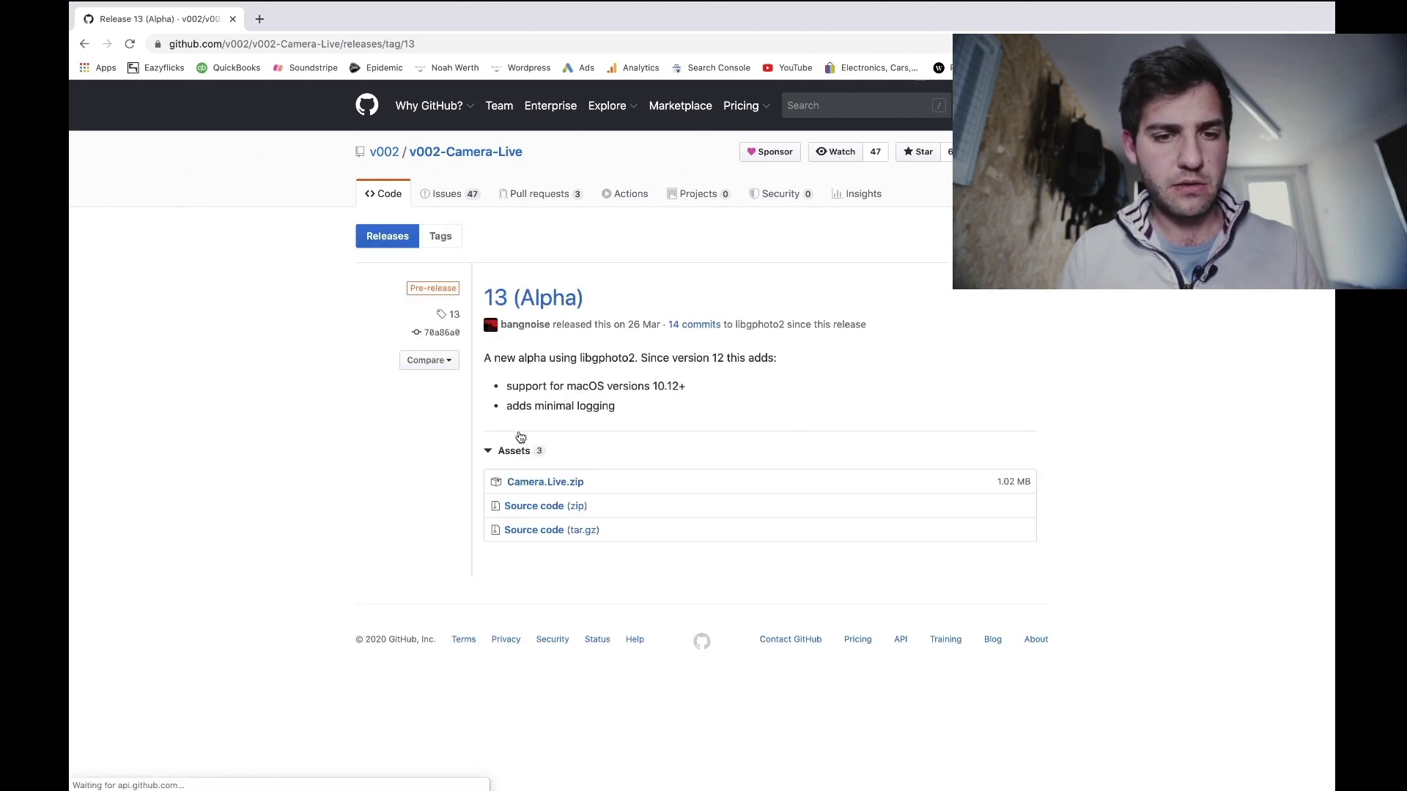
{"action": "left_click", "coordinate": [560, 486]}
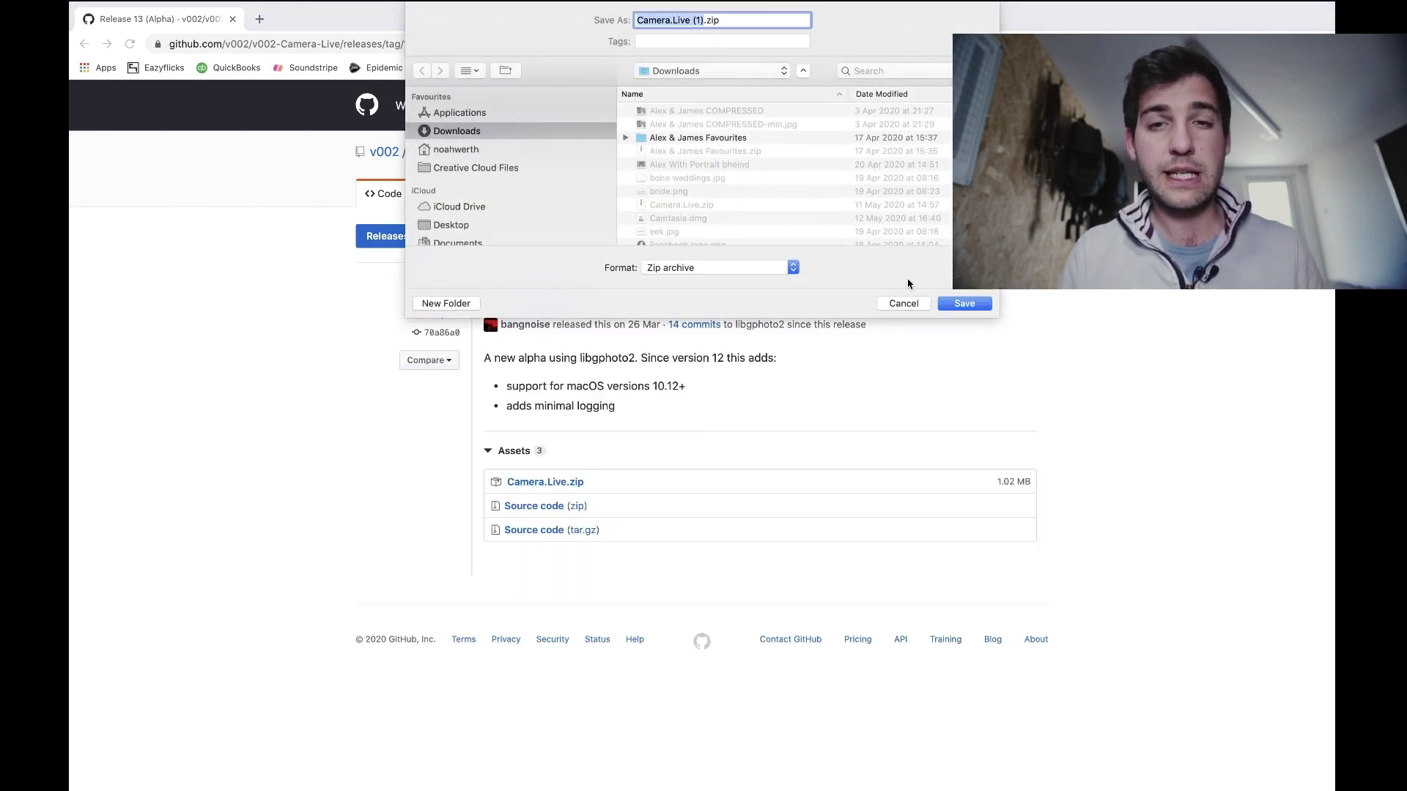
{"action": "left_click", "coordinate": [902, 303]}
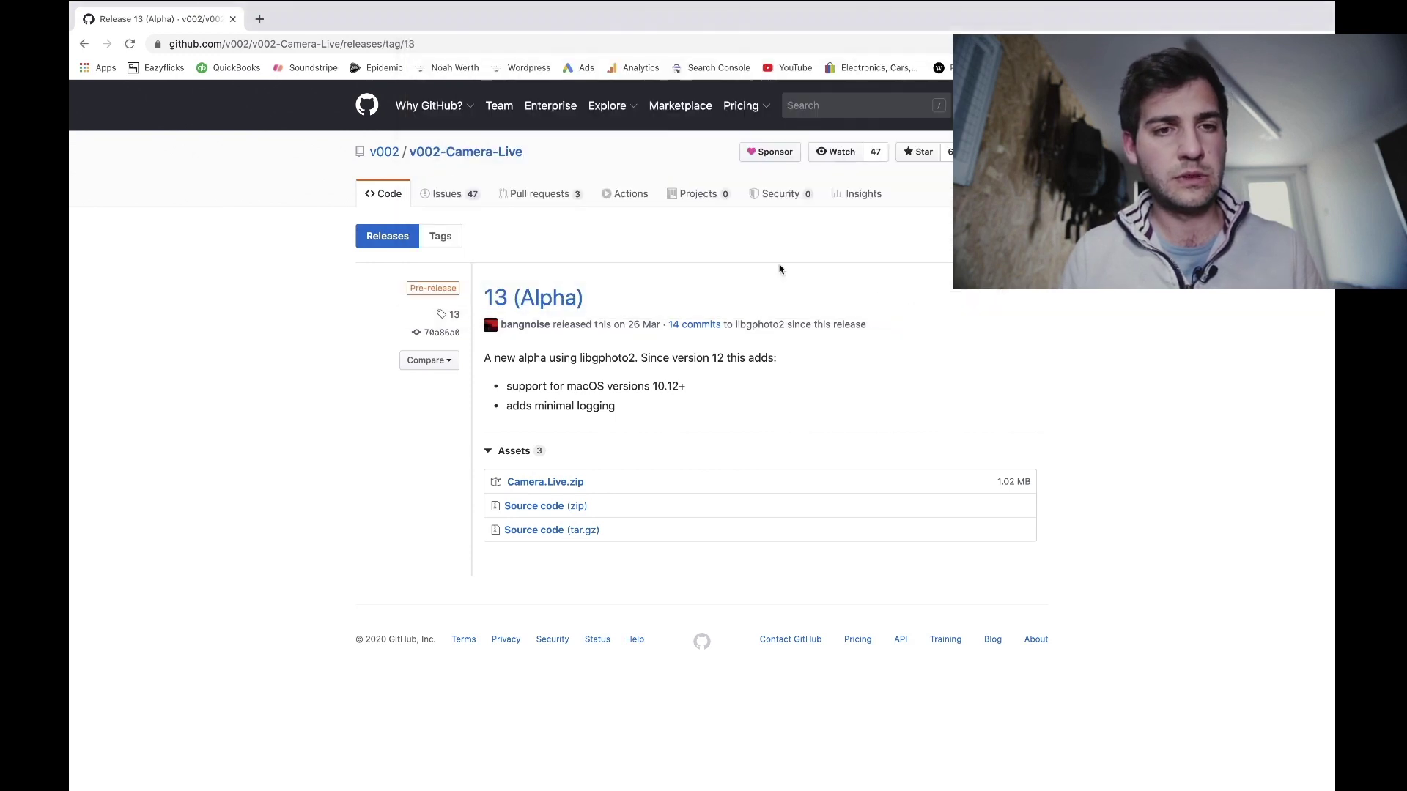
{"action": "mouse_move", "coordinate": [292, 25]}
{"action": "left_click", "coordinate": [259, 50]}
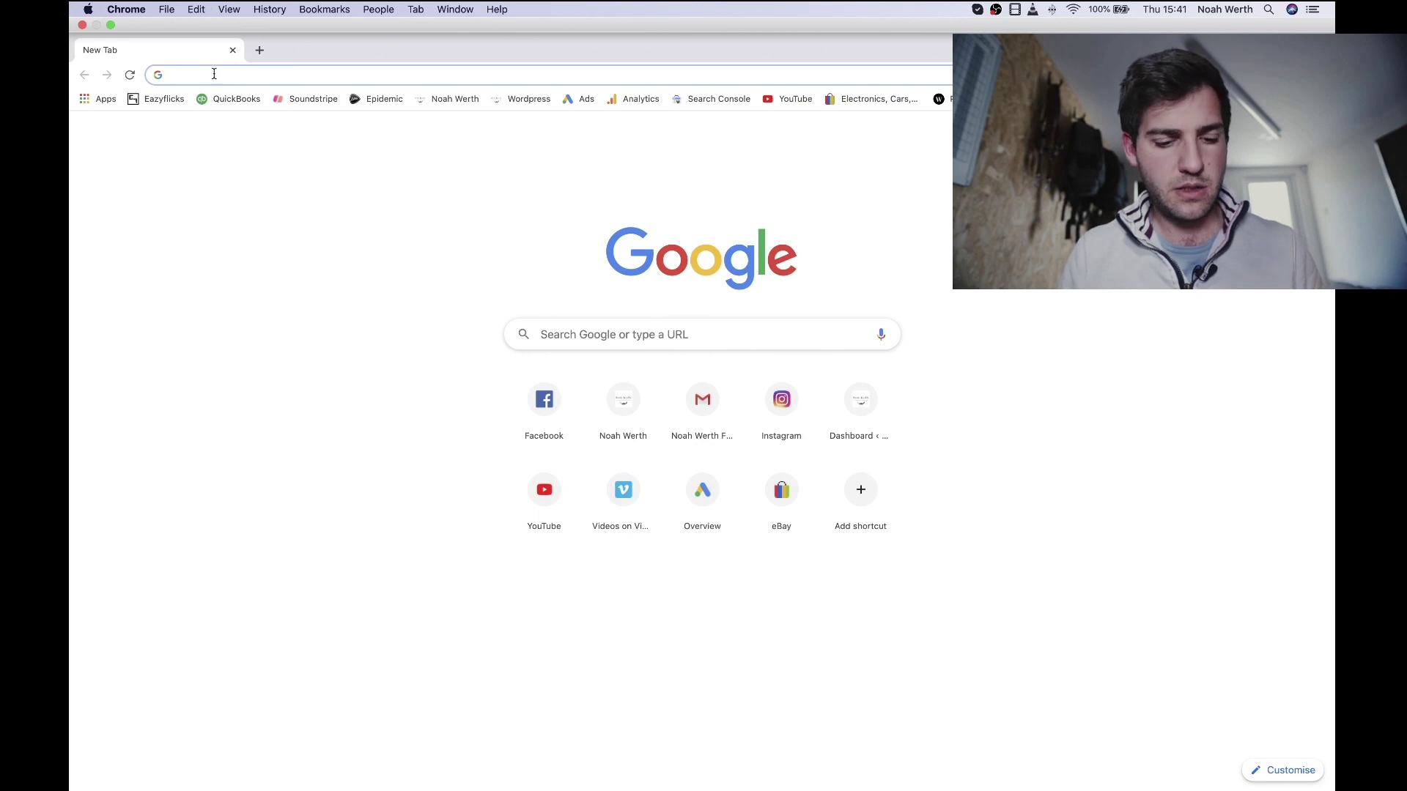
Search Google for OBS, open obsproject.com and start the macOS download, cancelling the save prompt.
{"action": "type", "text": "OBS"}
{"action": "key", "text": "BackSpace"}
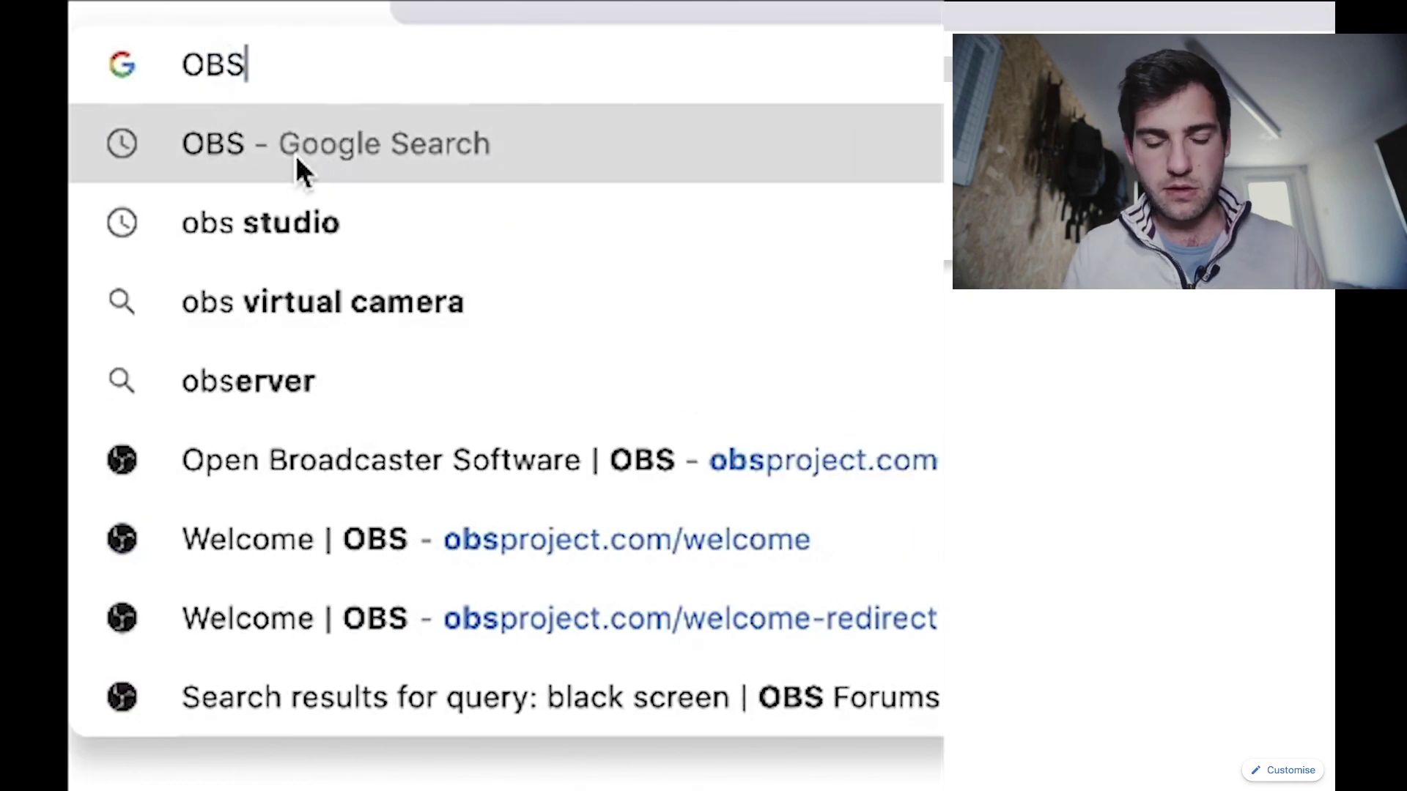
{"action": "left_click", "coordinate": [299, 160]}
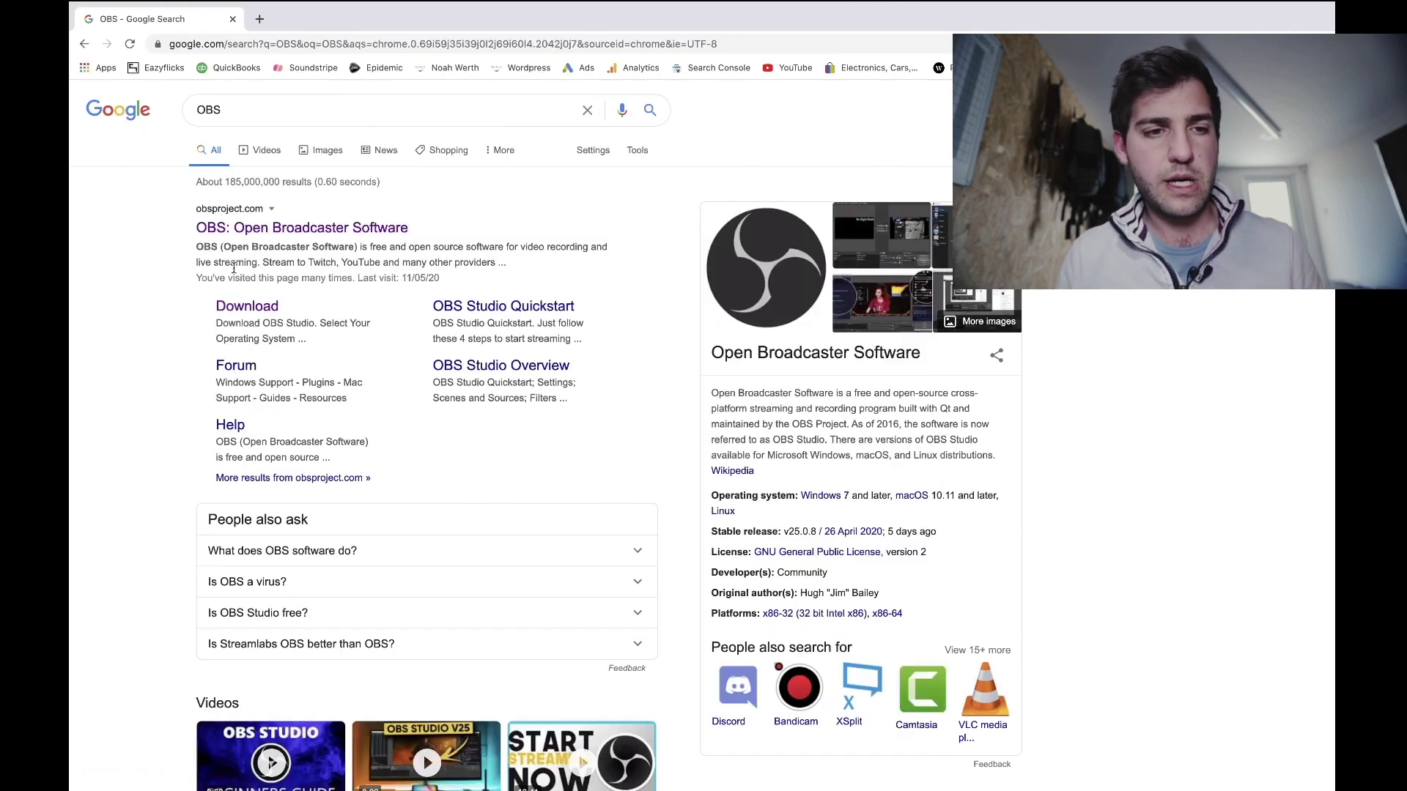
{"action": "left_click", "coordinate": [286, 232]}
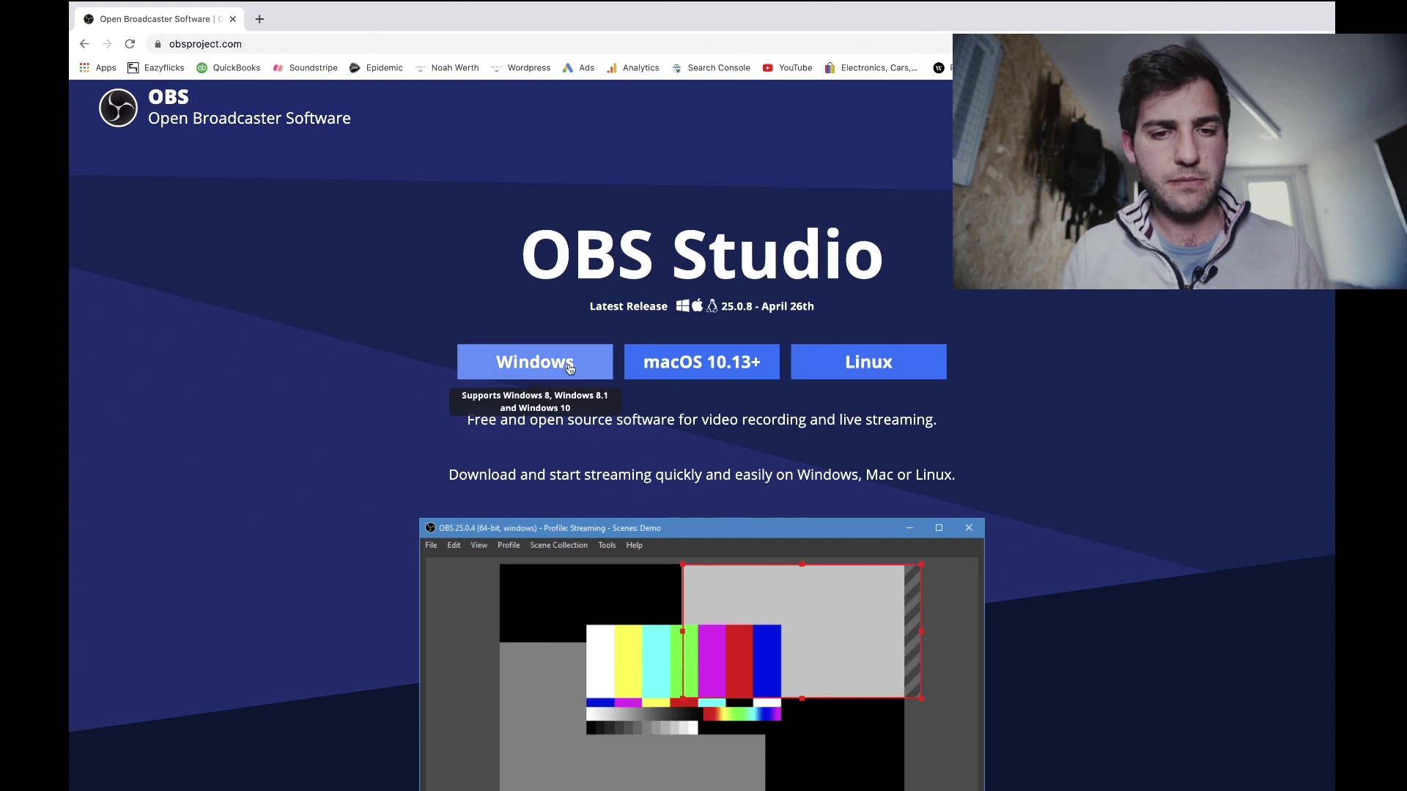
{"action": "left_click", "coordinate": [697, 363]}
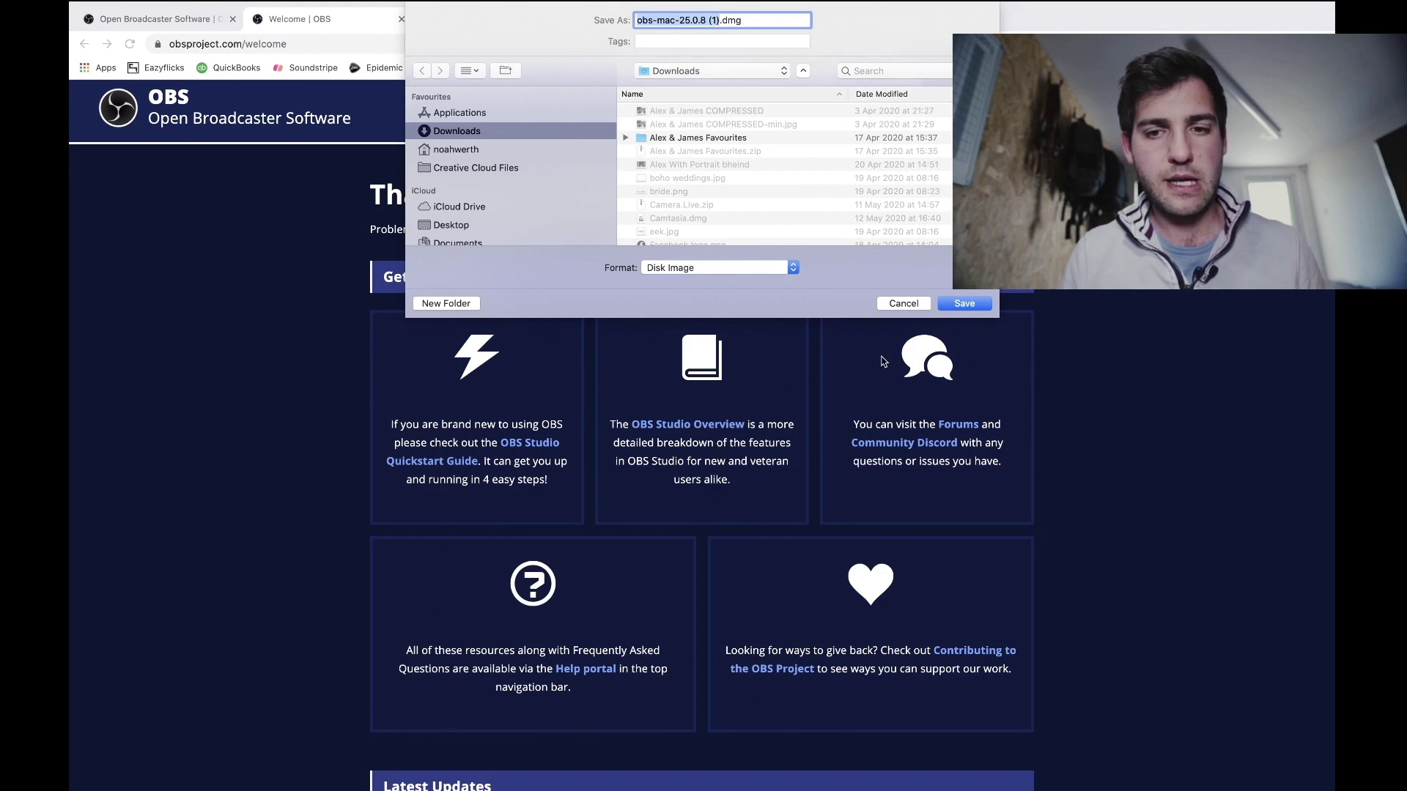
{"action": "left_click", "coordinate": [910, 306]}
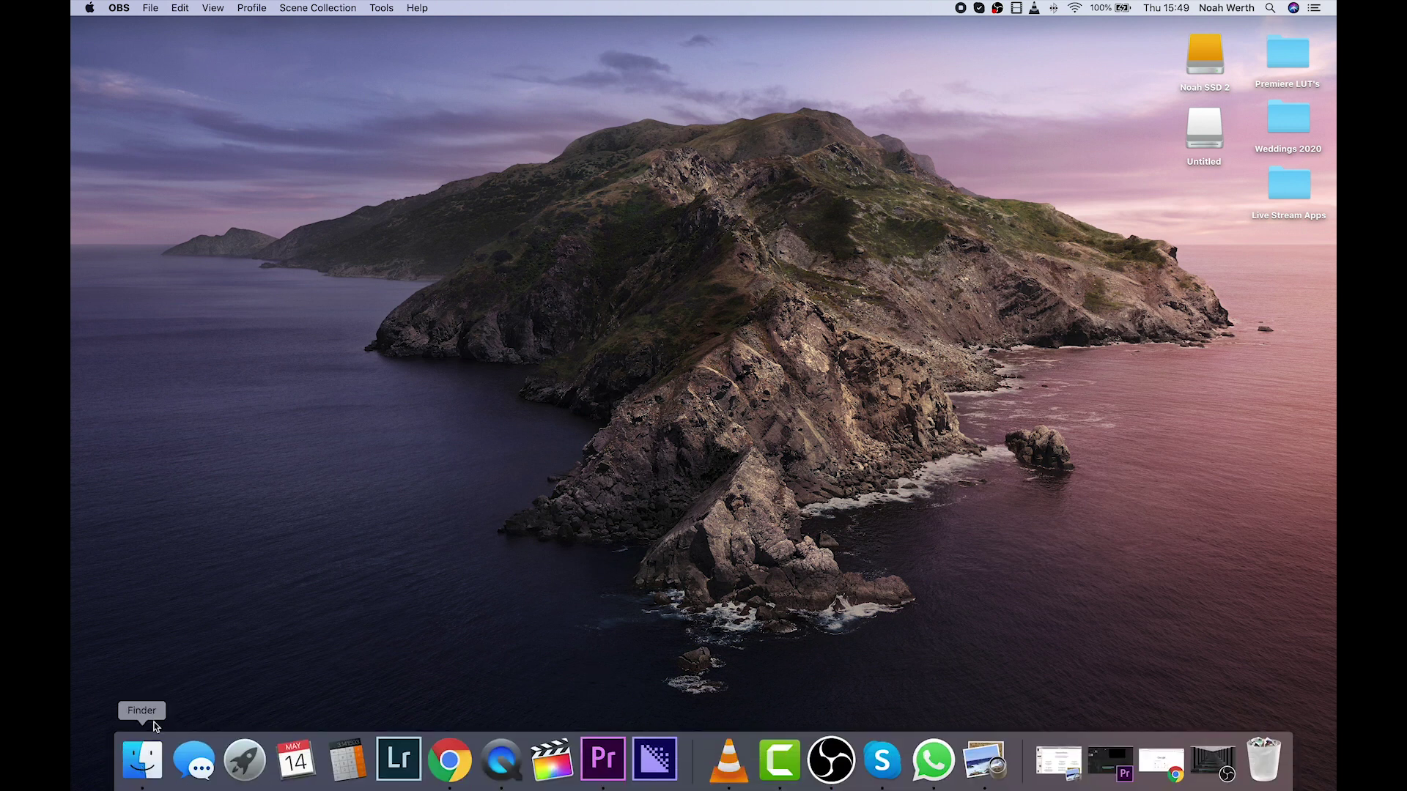
Launch Camera Live and then CamTwist from Finder's Applications folder, tucking Finder away.
{"action": "left_click", "coordinate": [147, 754]}
{"action": "left_click", "coordinate": [473, 234]}
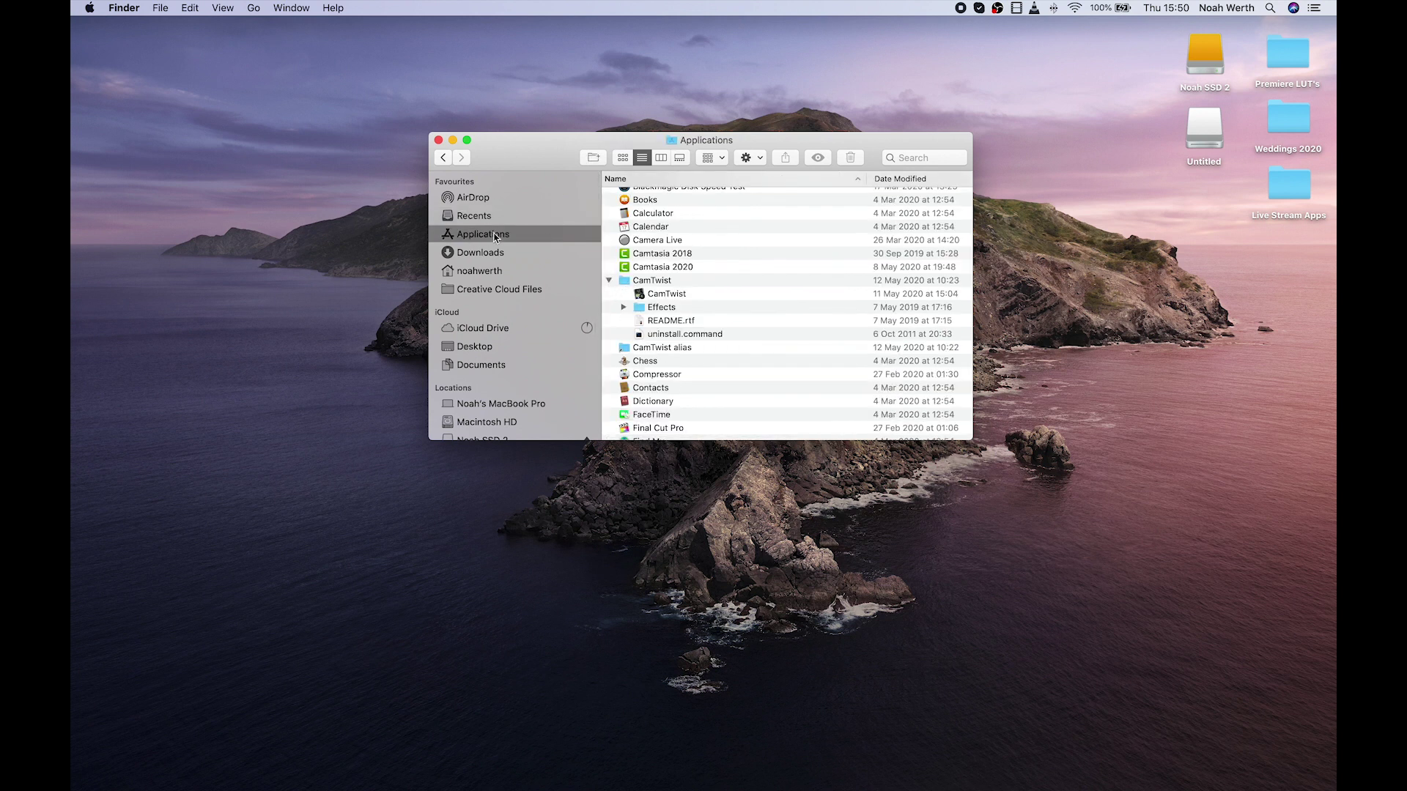
{"action": "double_click", "coordinate": [627, 241]}
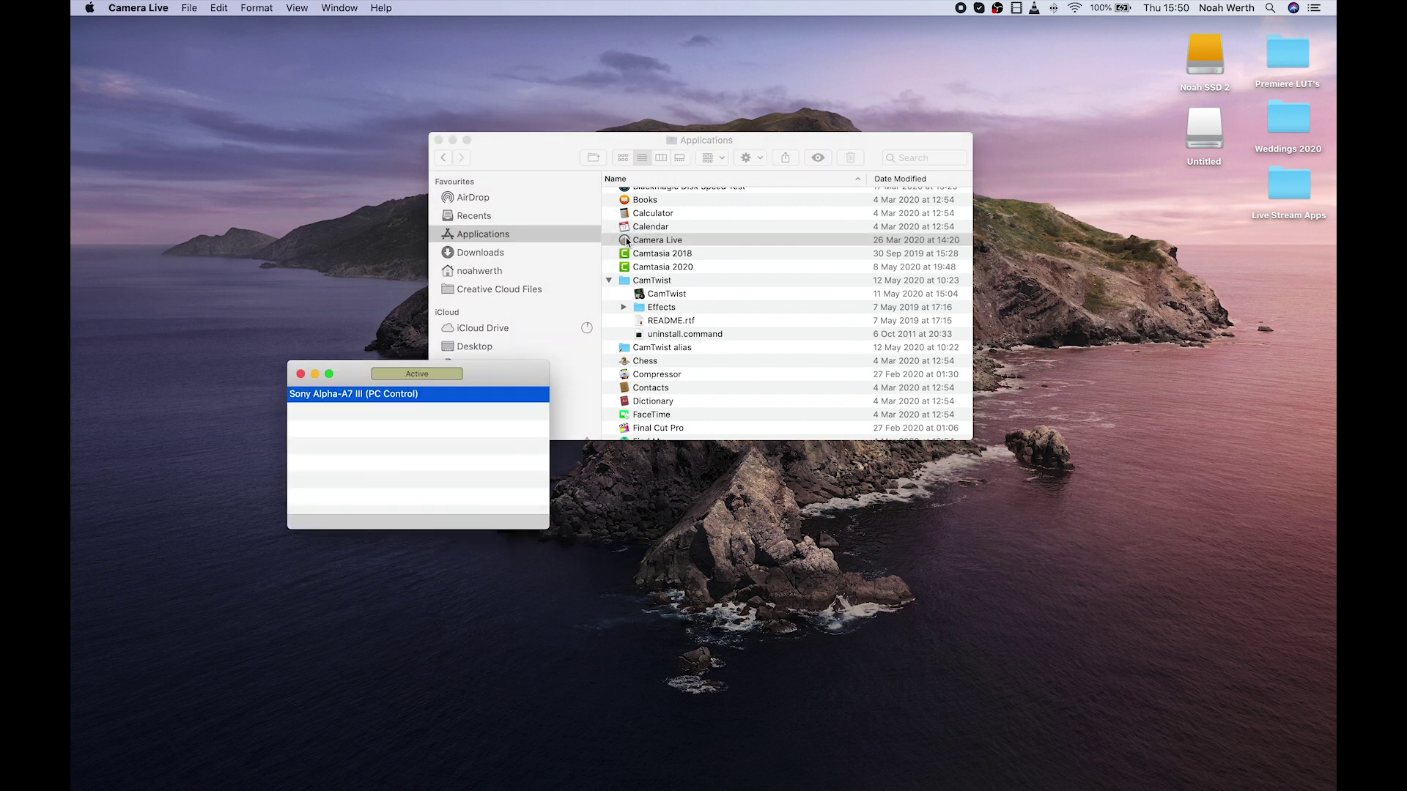
{"action": "left_click_drag", "start_coordinate": [498, 377], "coordinate": [313, 279]}
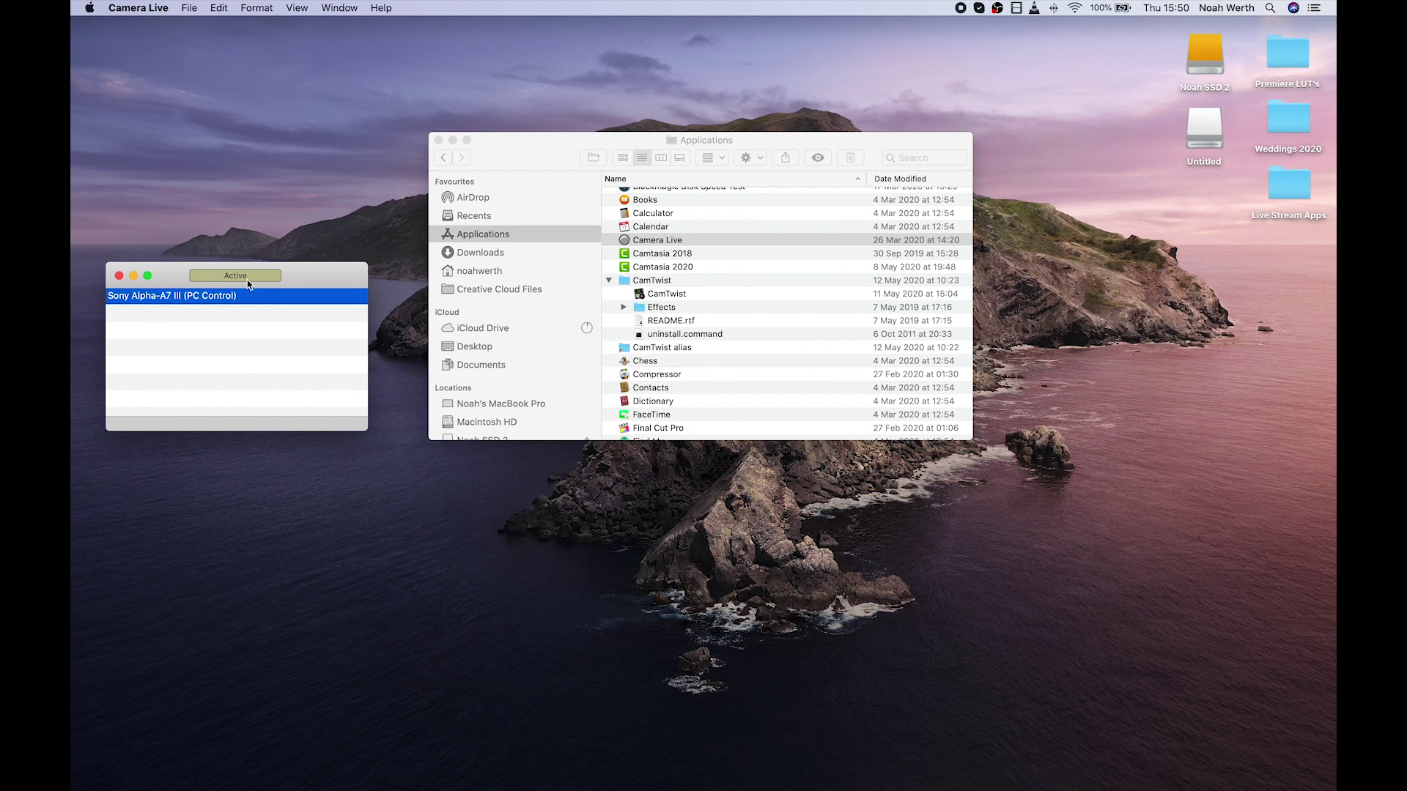
{"action": "left_click", "coordinate": [648, 296]}
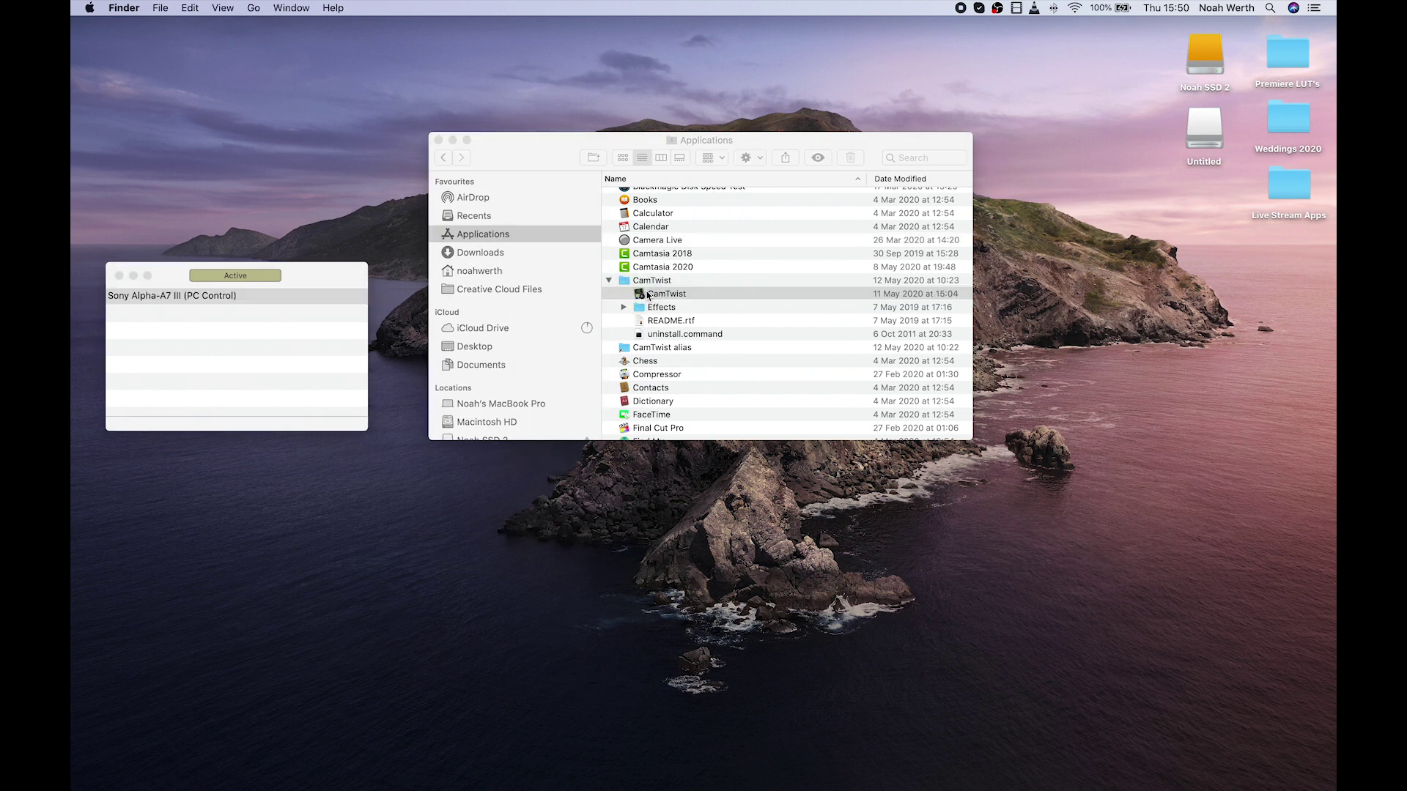
{"action": "left_click", "coordinate": [452, 140]}
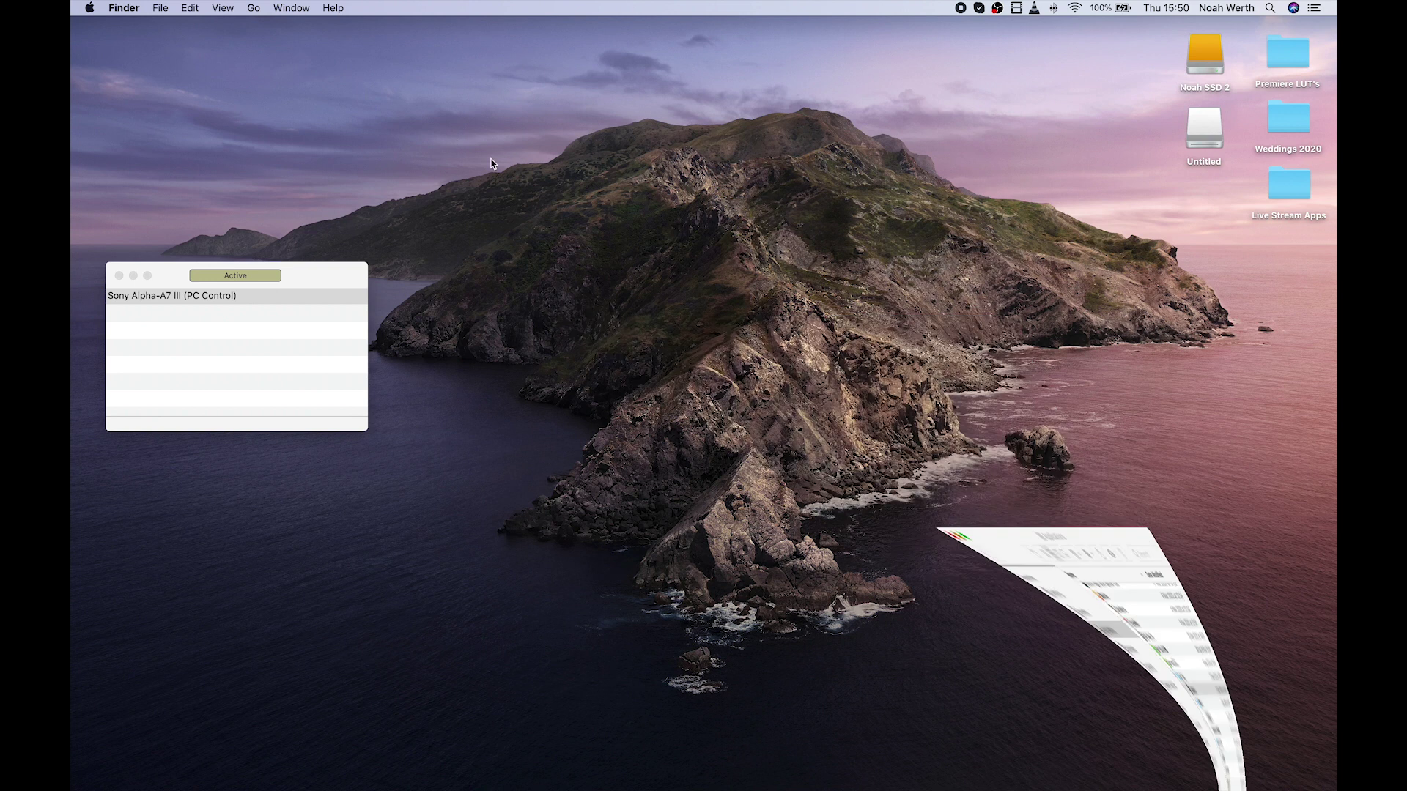
Move Camera Live aside and make Syphon CamTwist's active video source.
{"action": "left_click", "coordinate": [236, 398]}
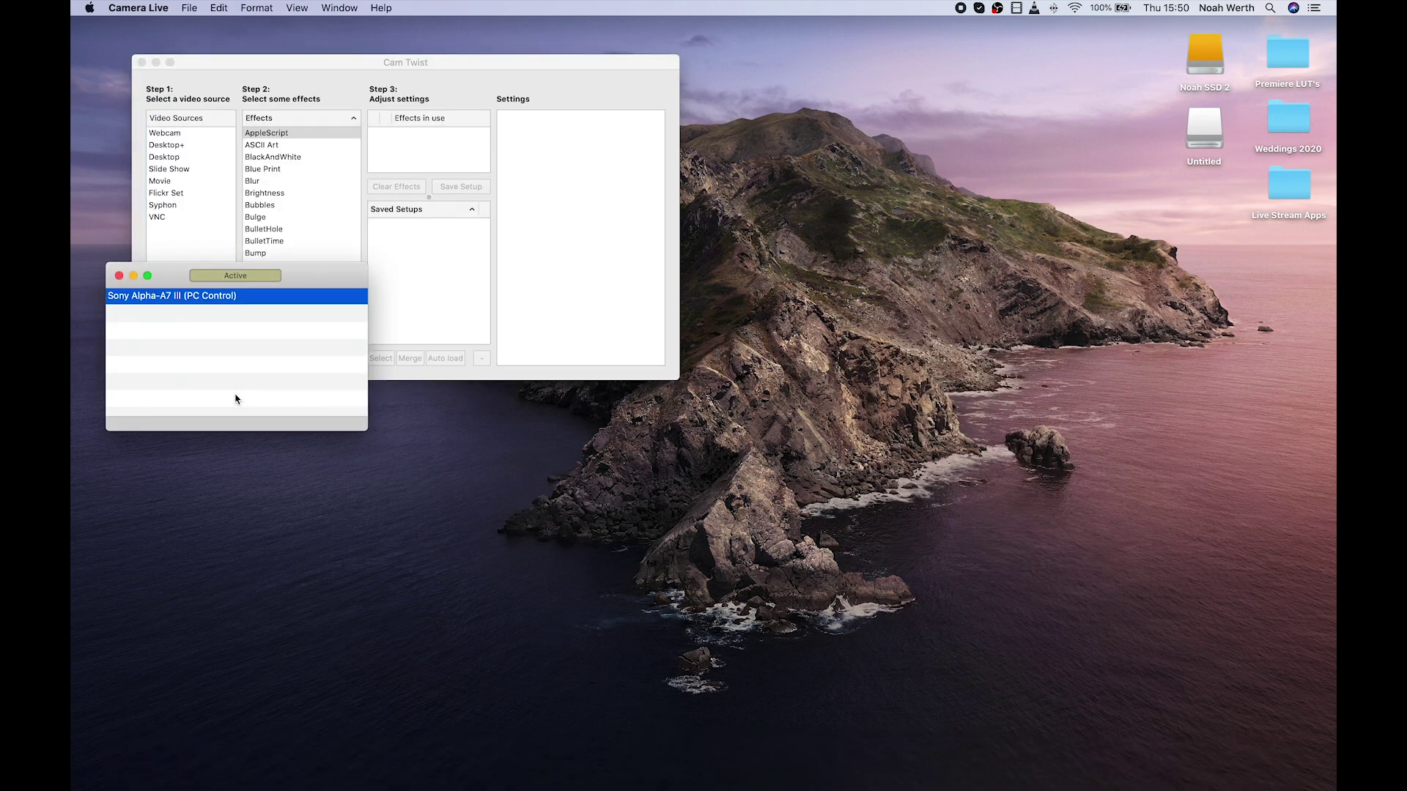
{"action": "left_click_drag", "start_coordinate": [291, 281], "coordinate": [968, 274]}
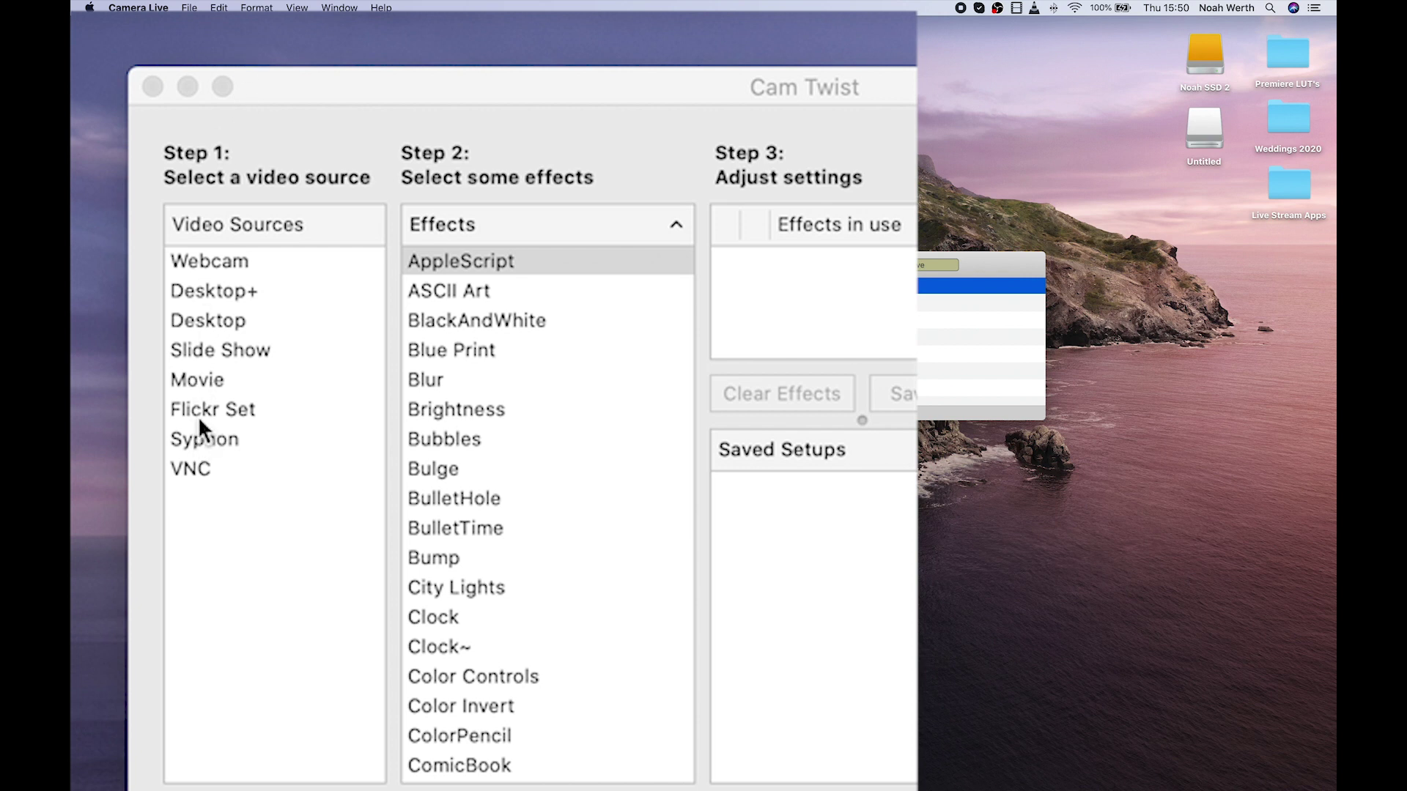
{"action": "left_click", "coordinate": [204, 442]}
{"action": "left_click", "coordinate": [202, 440]}
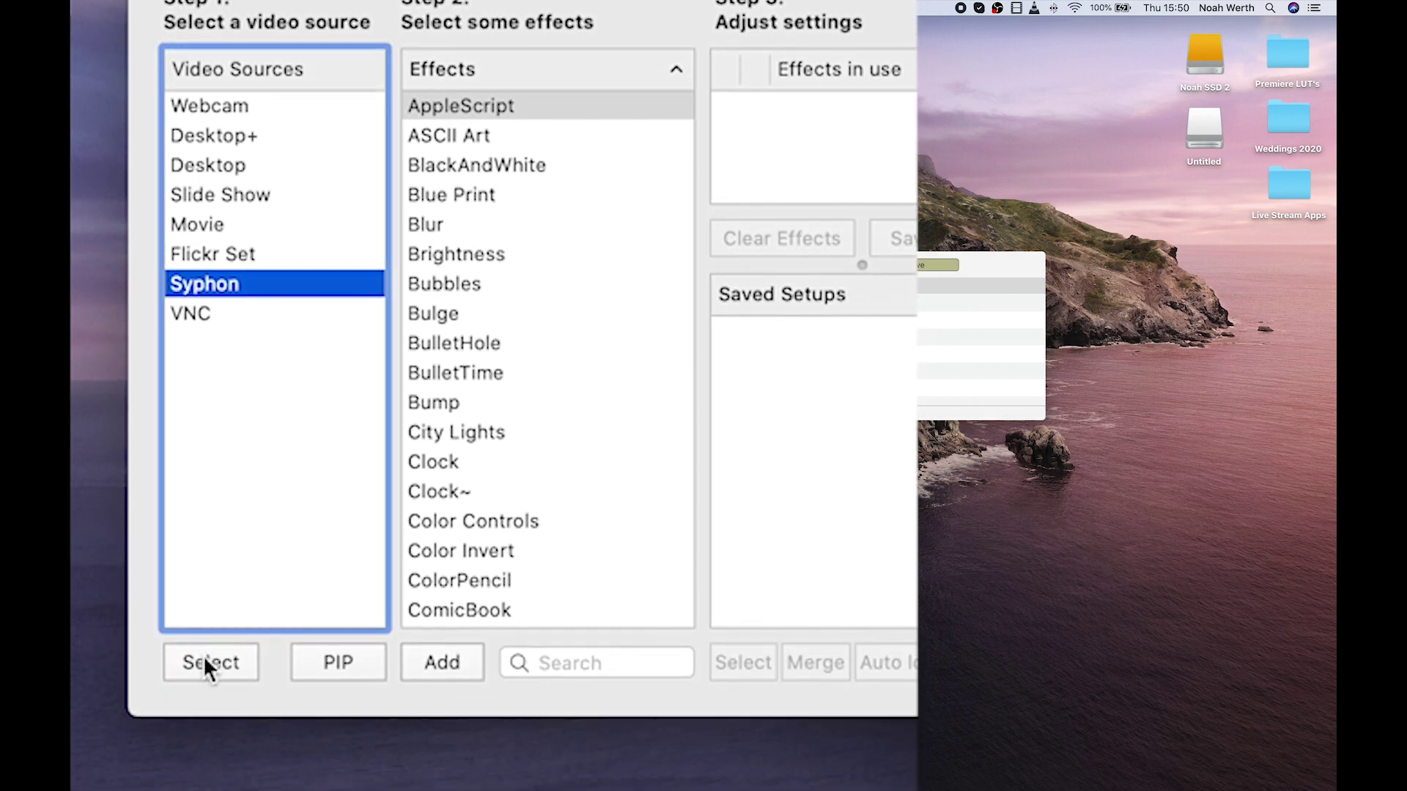
{"action": "left_click", "coordinate": [205, 660]}
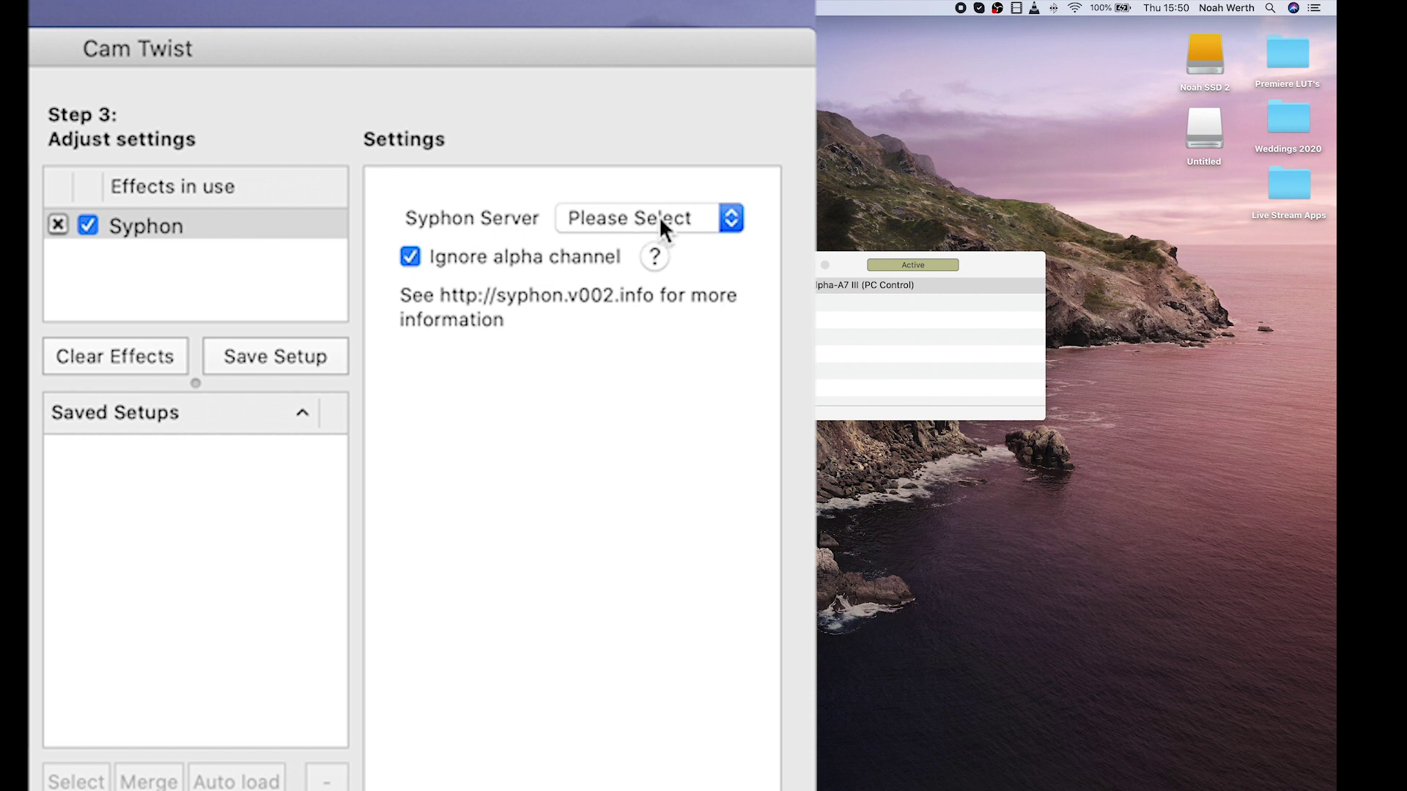
Set the Syphon Server to Camera Live and reposition the Camera Live window higher up.
{"action": "left_click", "coordinate": [661, 223]}
{"action": "left_click", "coordinate": [646, 250]}
{"action": "left_click", "coordinate": [870, 335]}
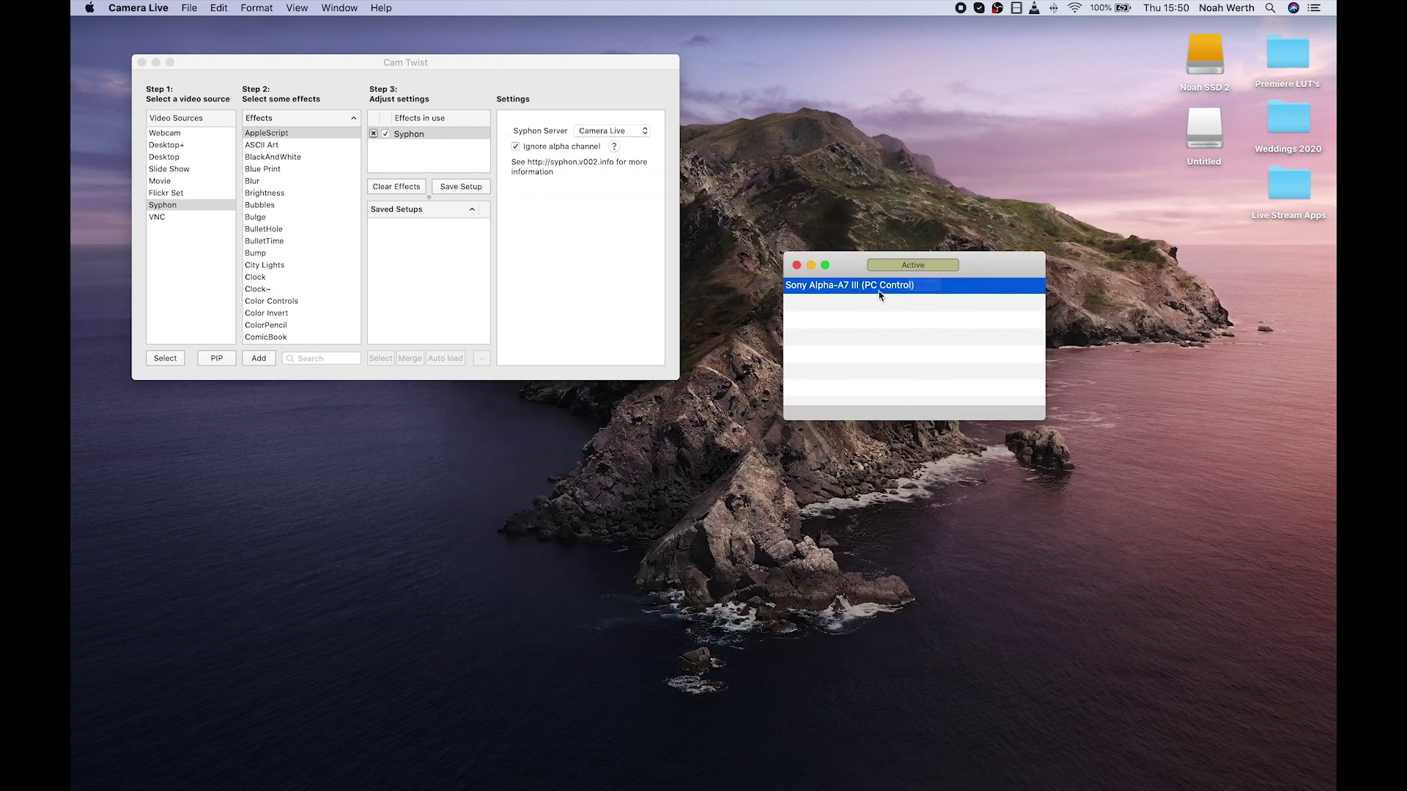
{"action": "left_click_drag", "start_coordinate": [844, 267], "coordinate": [776, 205]}
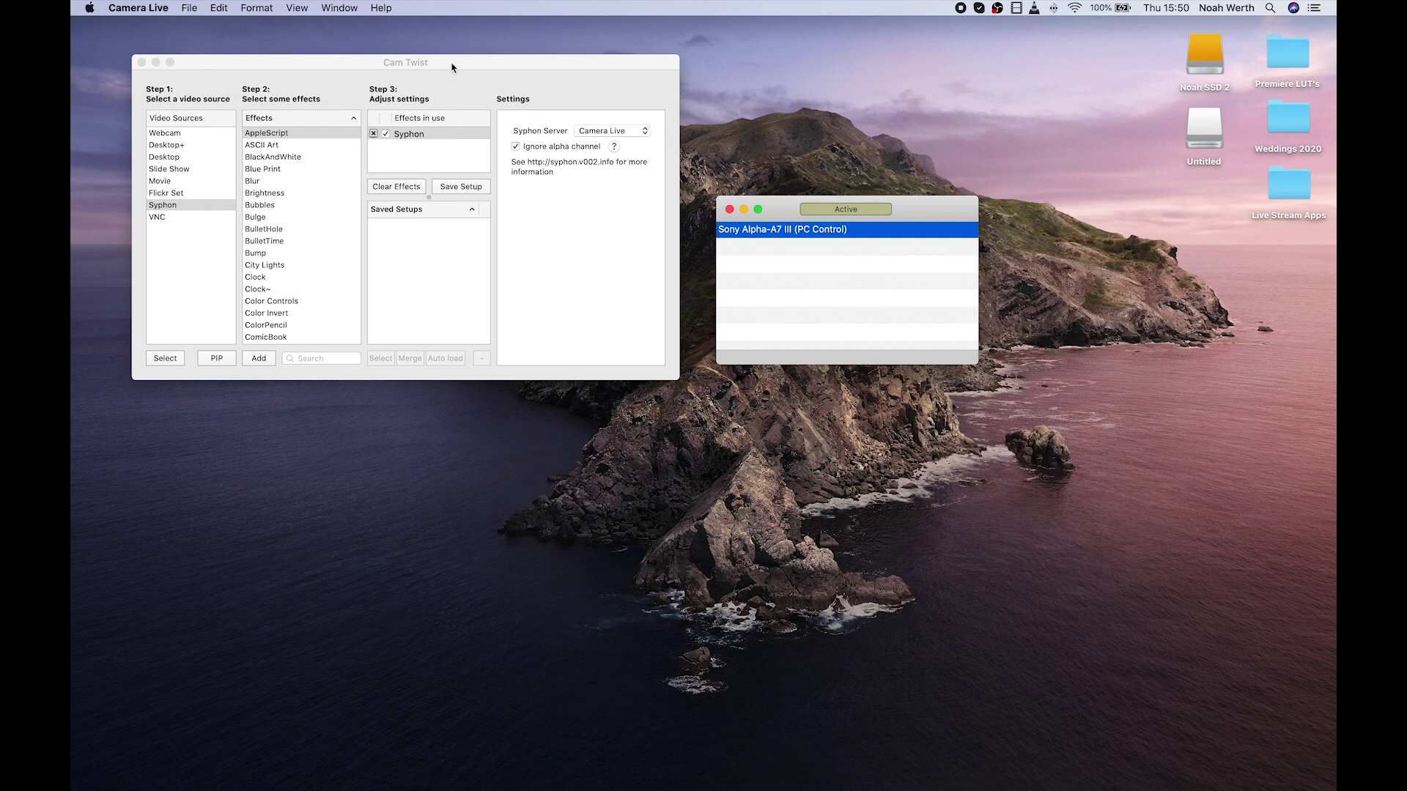
{"action": "mouse_move", "coordinate": [741, 788]}
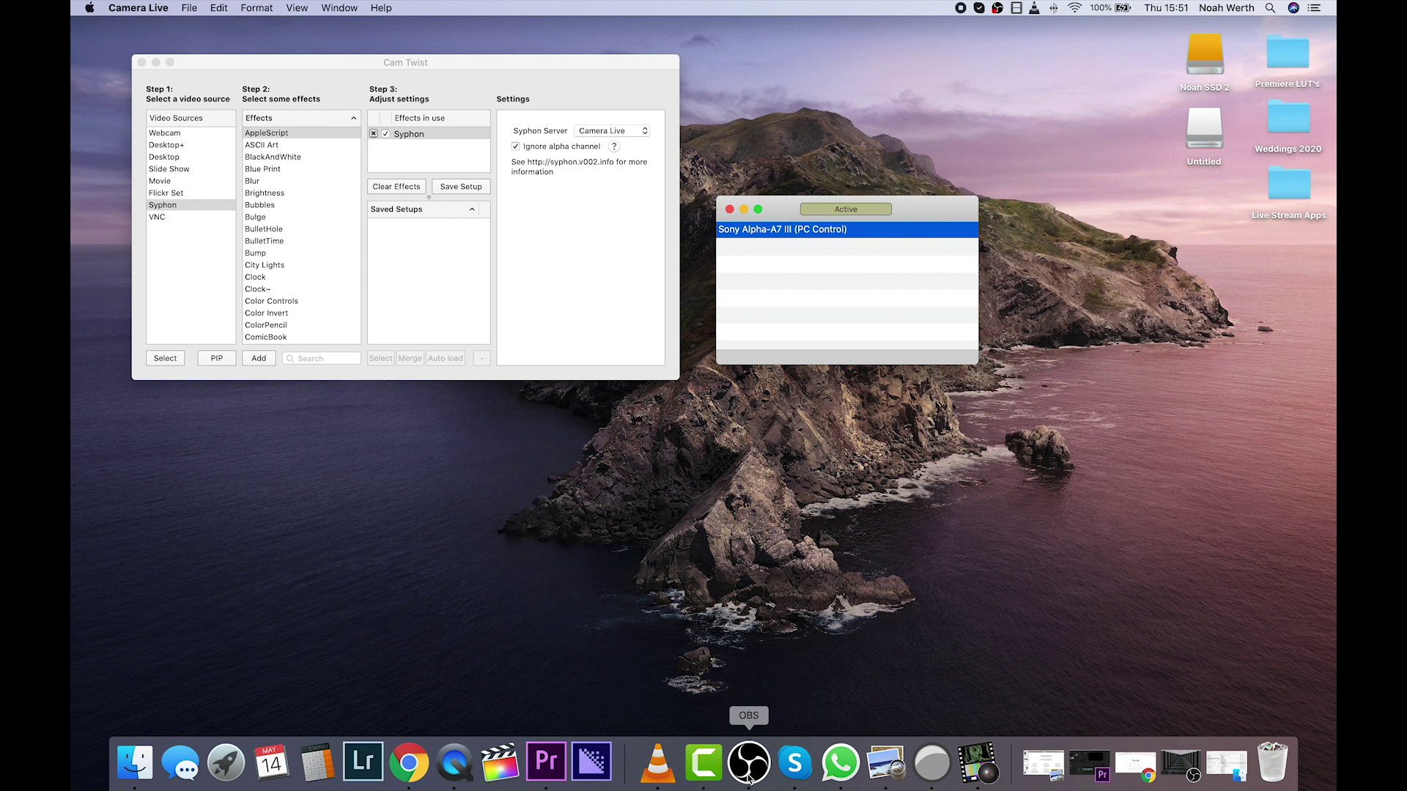
Add a Video Capture Device source named A7iii using the CamTwist device at 1280x720.
{"action": "left_click", "coordinate": [749, 762]}
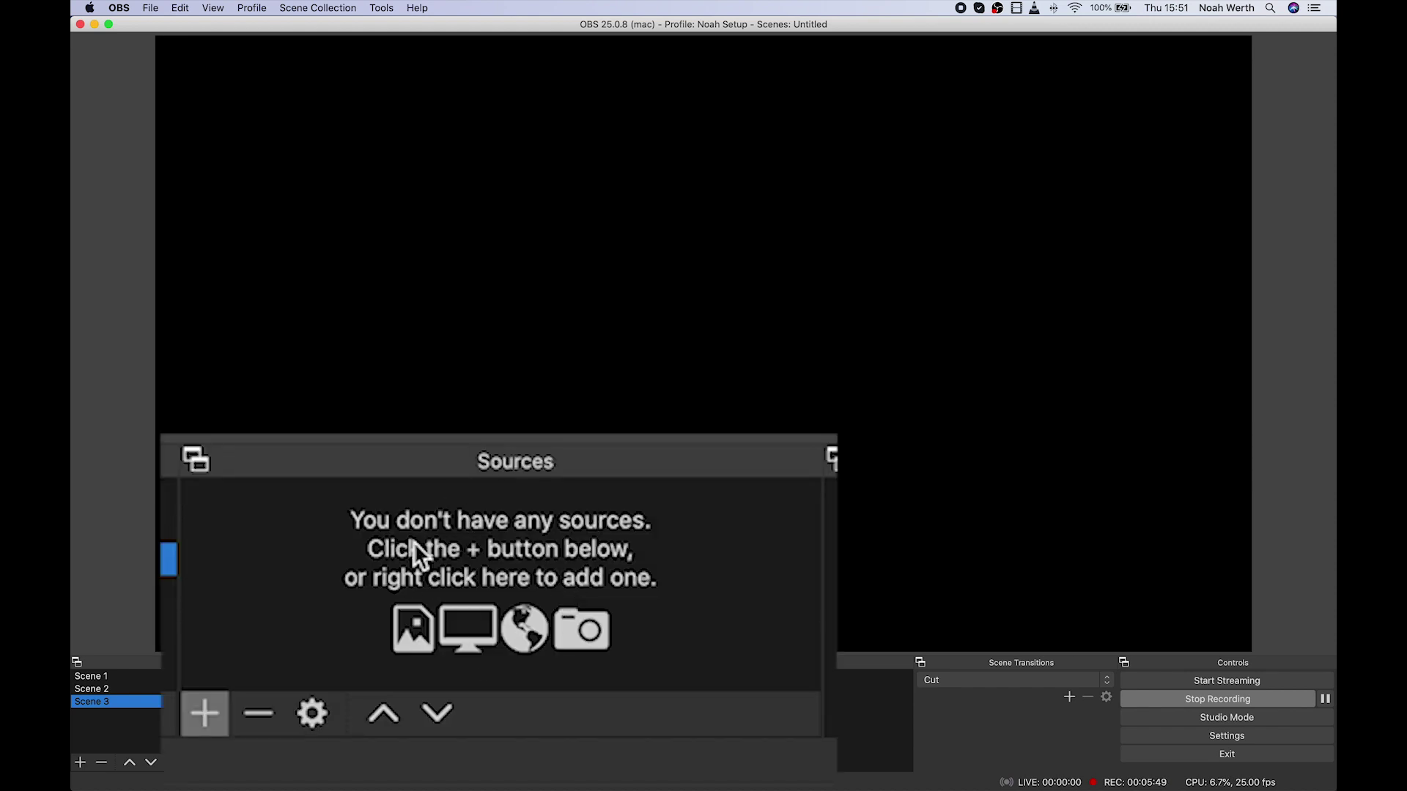
{"action": "left_click", "coordinate": [199, 702]}
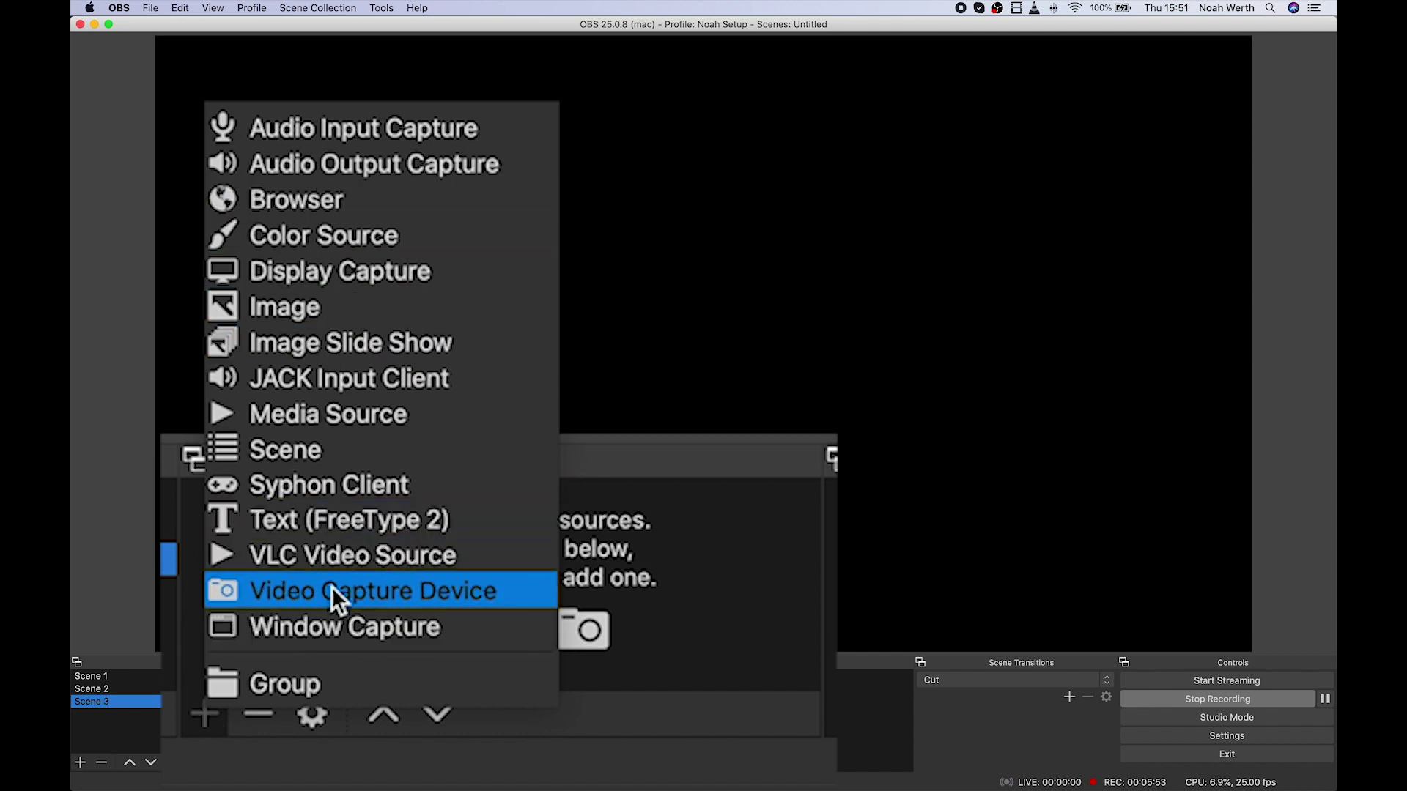
{"action": "left_click", "coordinate": [378, 712]}
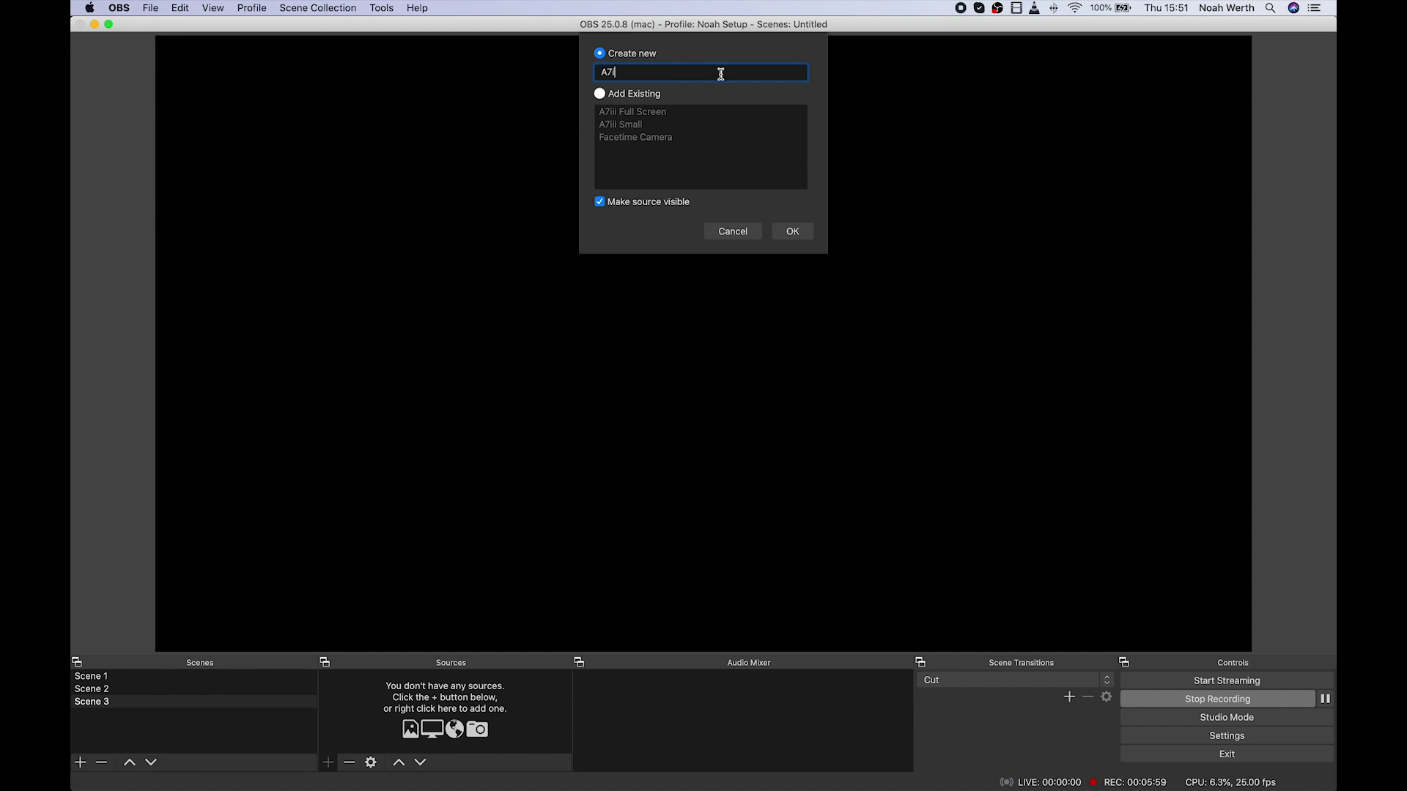
{"action": "left_click", "coordinate": [793, 232]}
{"action": "left_click", "coordinate": [921, 469]}
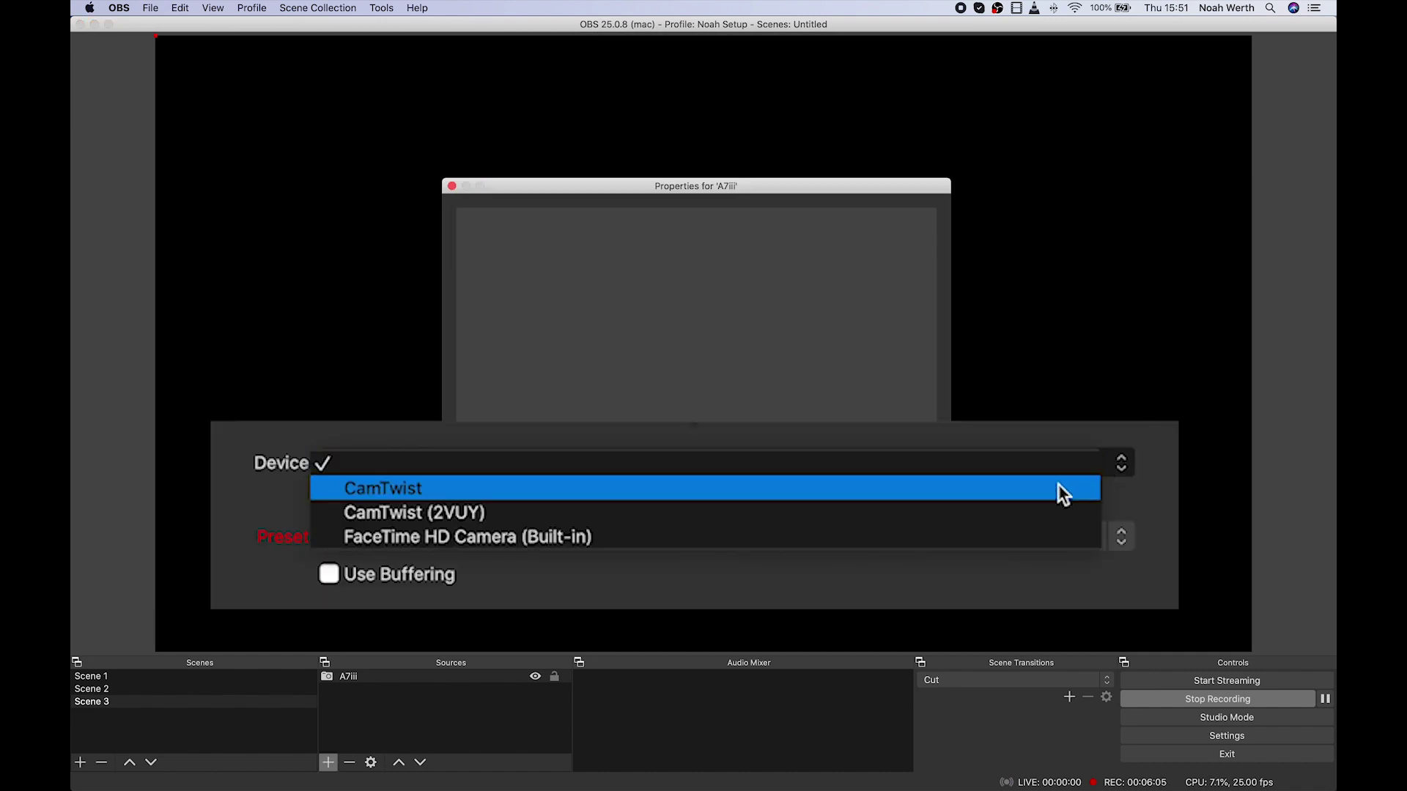
{"action": "left_click", "coordinate": [888, 484]}
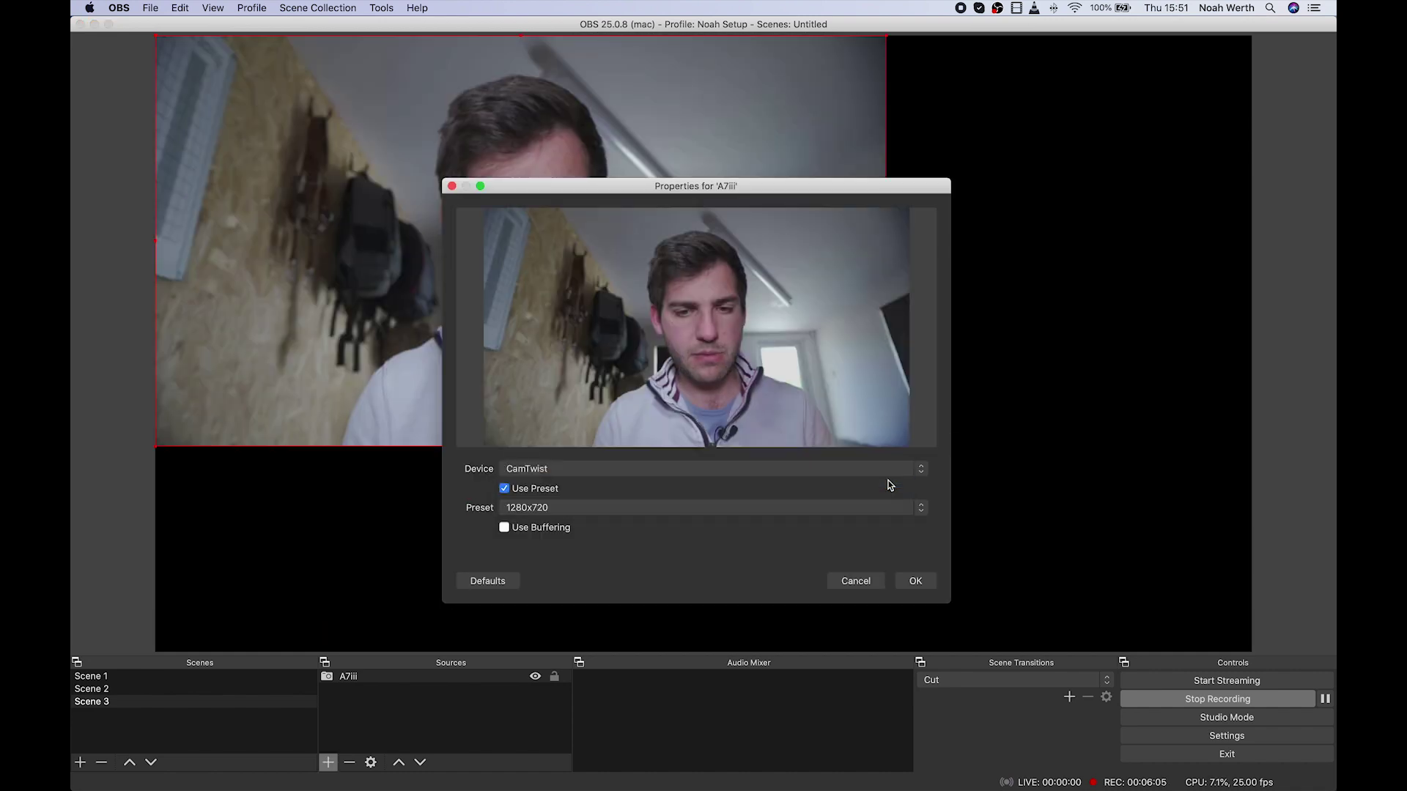
{"action": "left_click", "coordinate": [924, 586]}
{"action": "left_click_drag", "start_coordinate": [544, 218], "coordinate": [576, 222]}
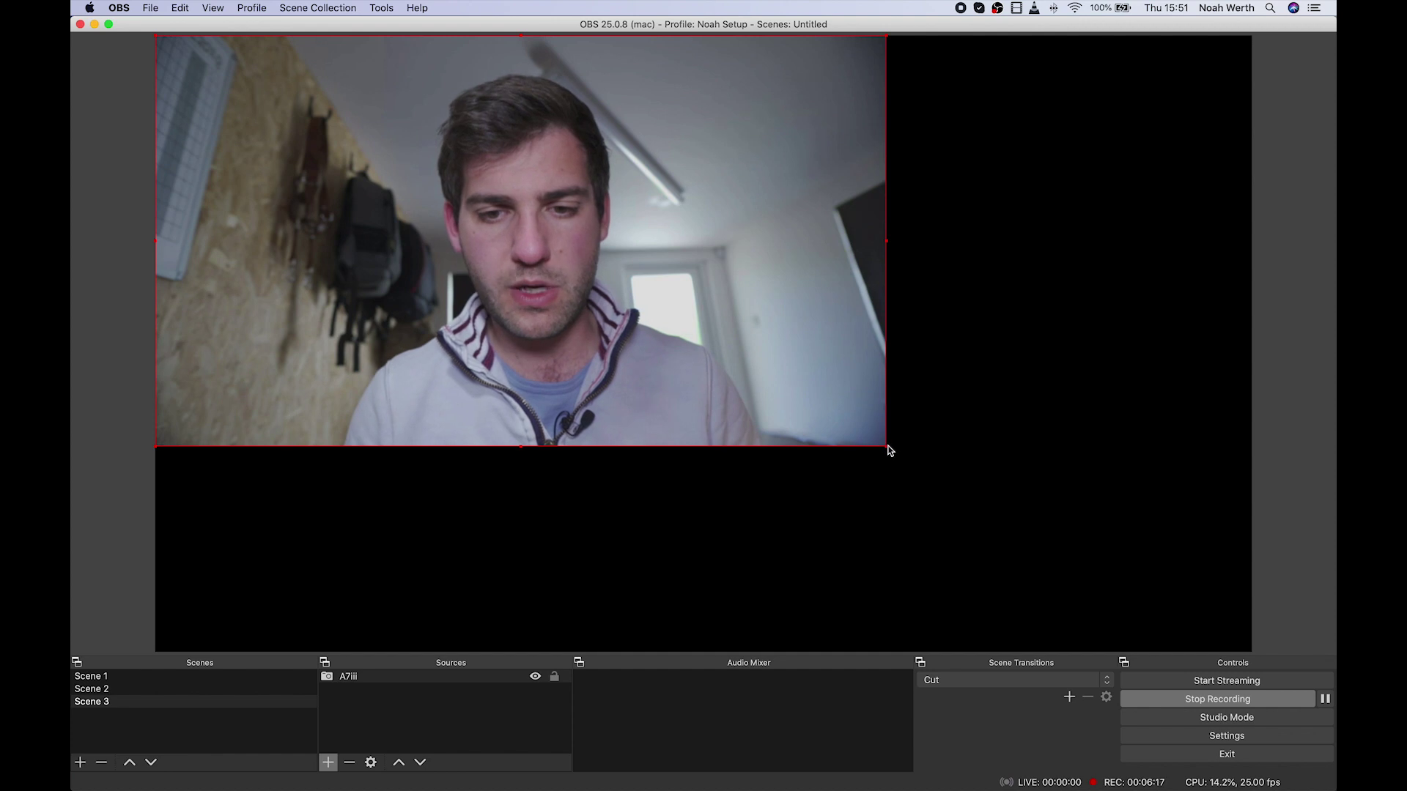
Stretch the A7iii feed to fill the canvas, then compare Scene 1 against Scene 3.
{"action": "left_click_drag", "start_coordinate": [888, 449], "coordinate": [1252, 634]}
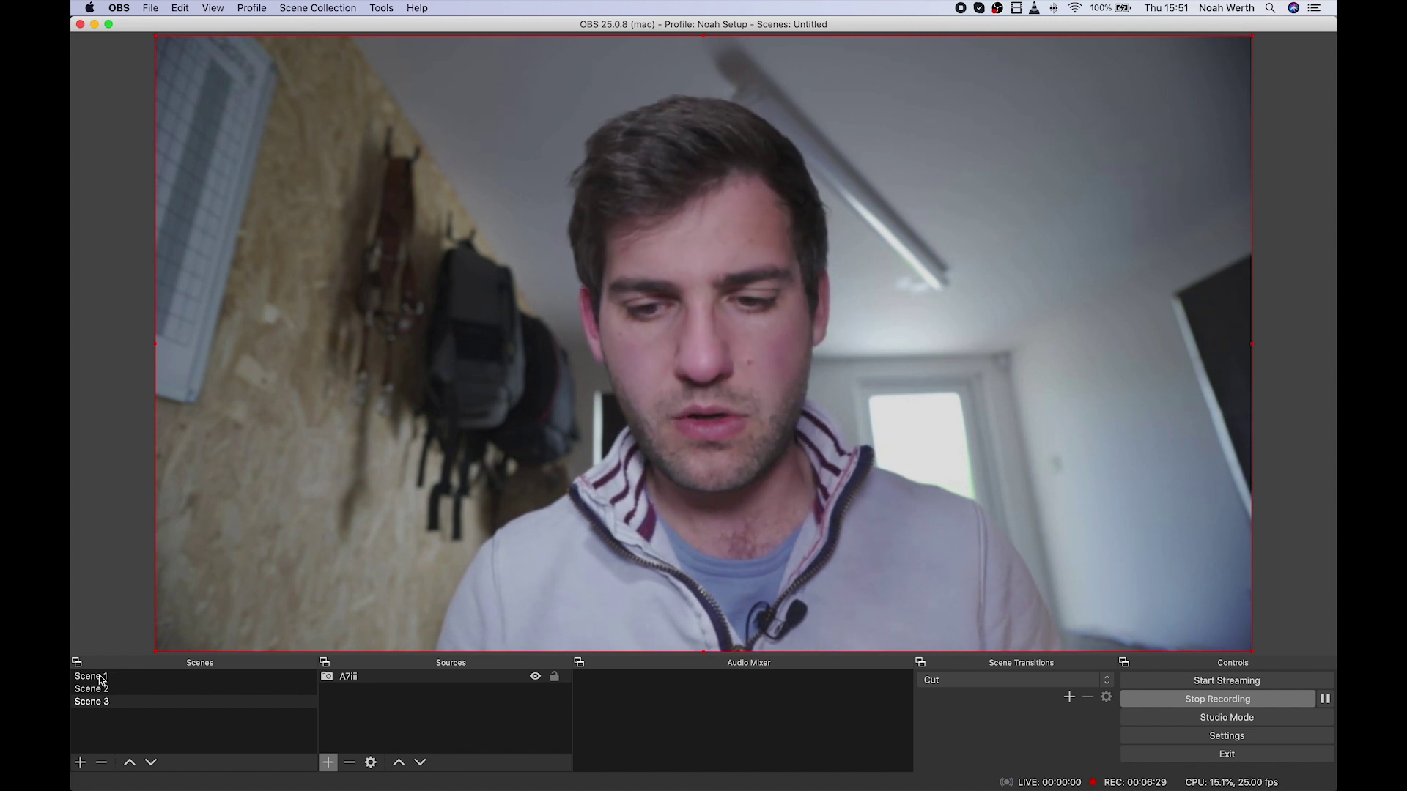
{"action": "left_click", "coordinate": [103, 678]}
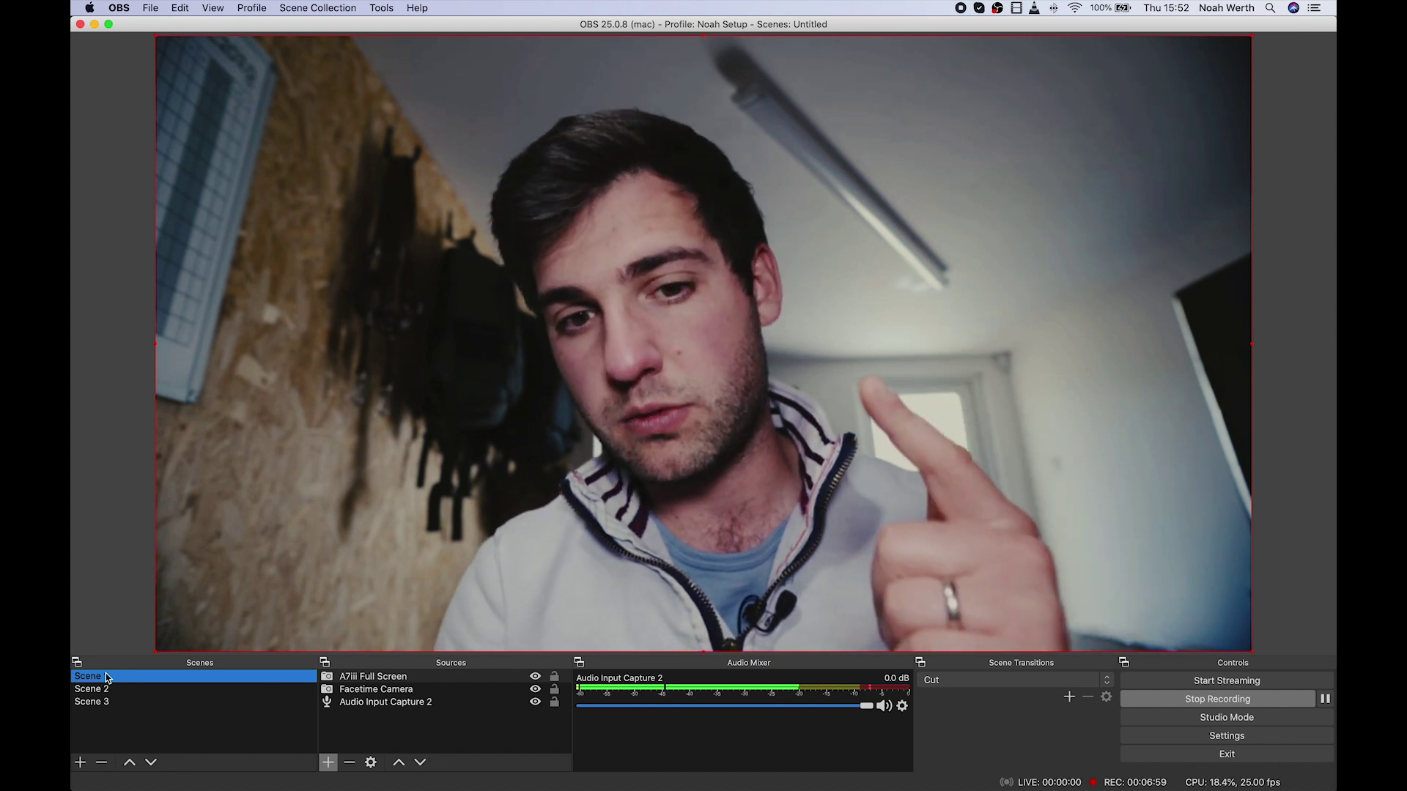
{"action": "left_click", "coordinate": [94, 702]}
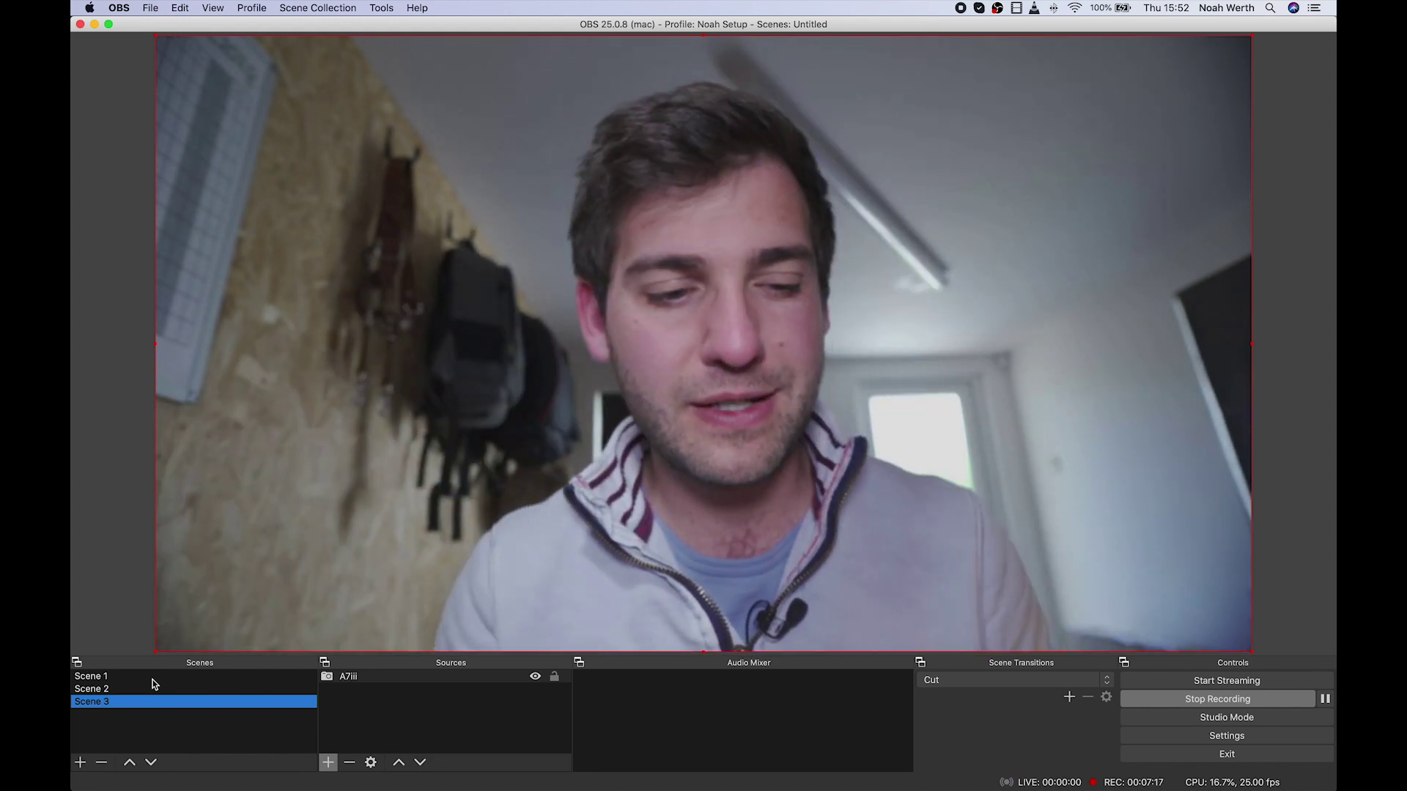
{"action": "left_click", "coordinate": [108, 677]}
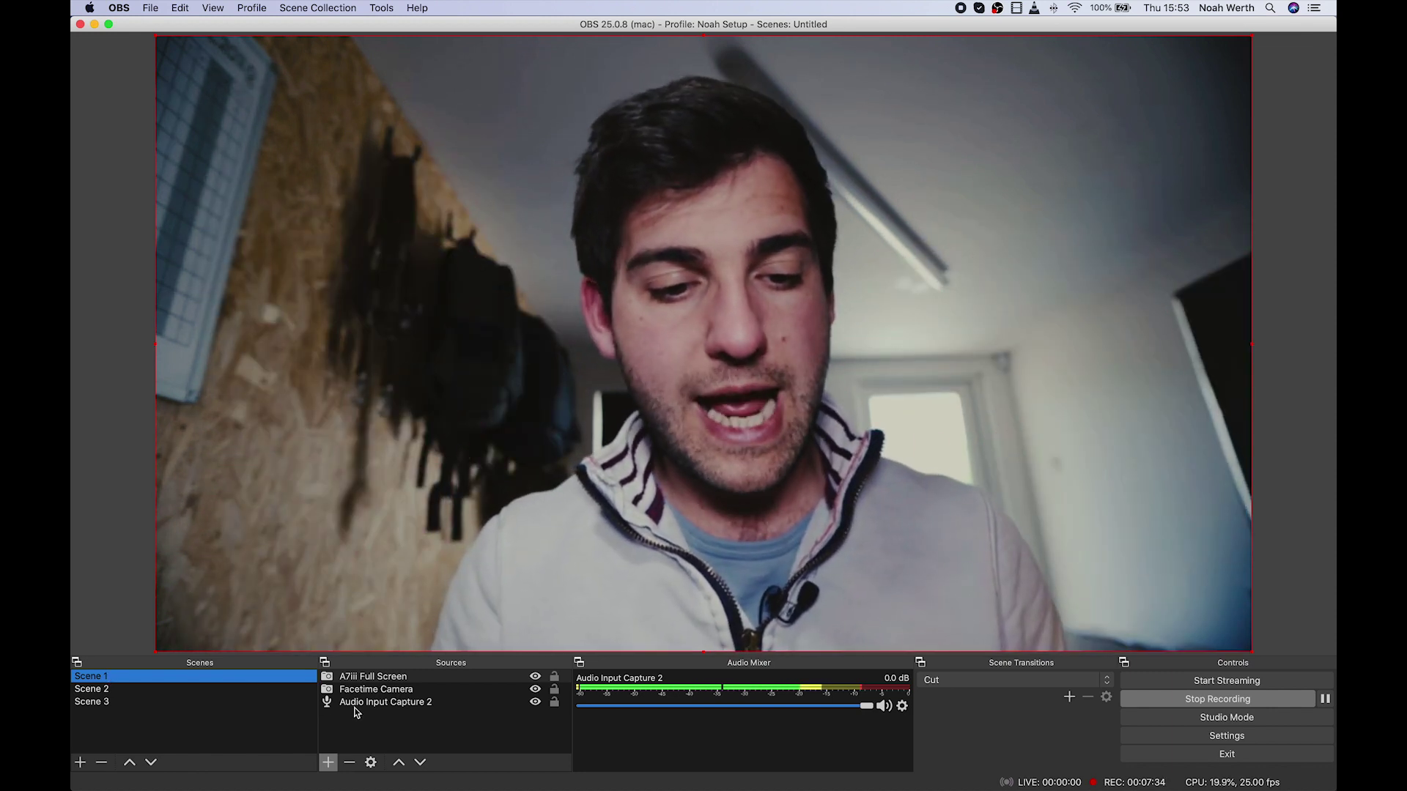
Open the Filters window for the A7iii source in Scene 3.
{"action": "left_click", "coordinate": [390, 678]}
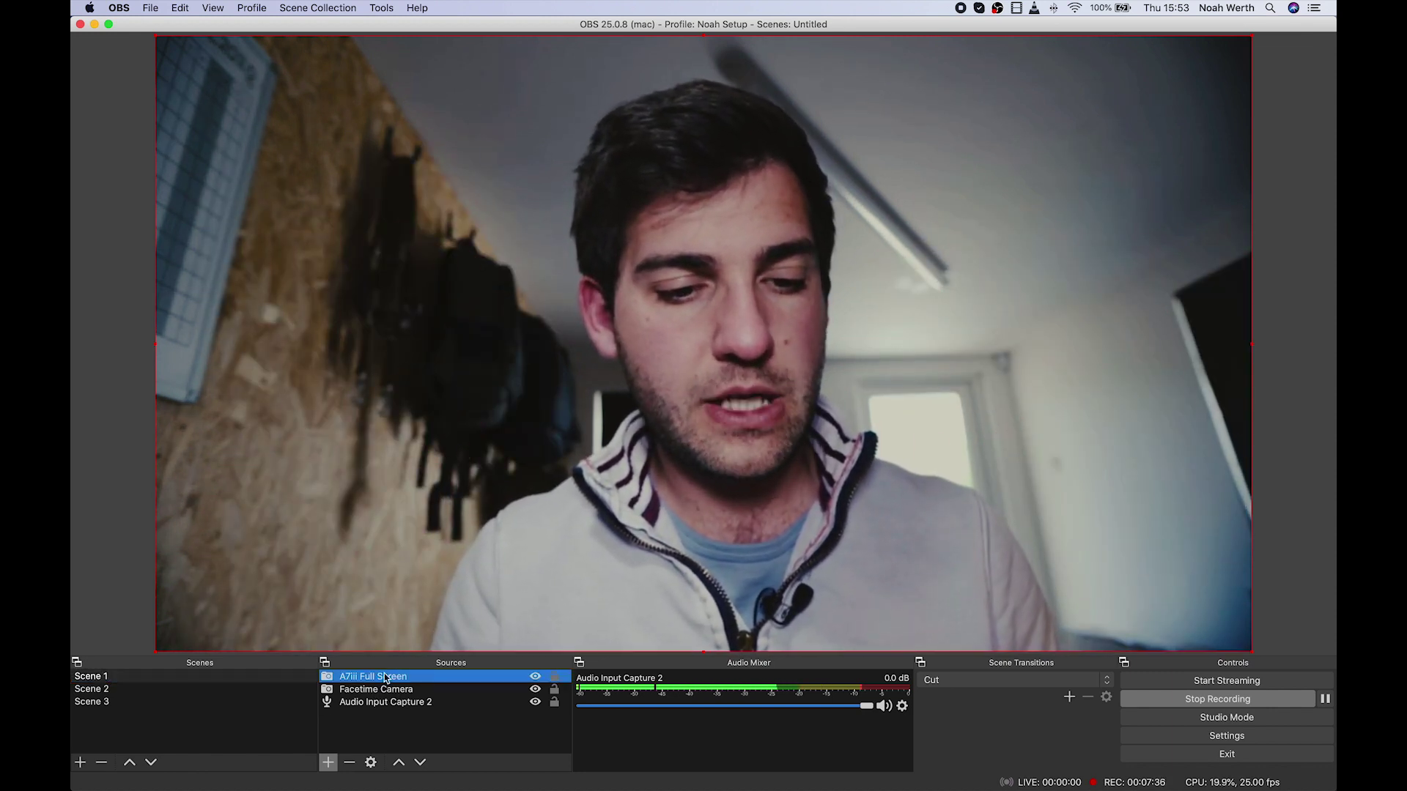
{"action": "left_click", "coordinate": [147, 701]}
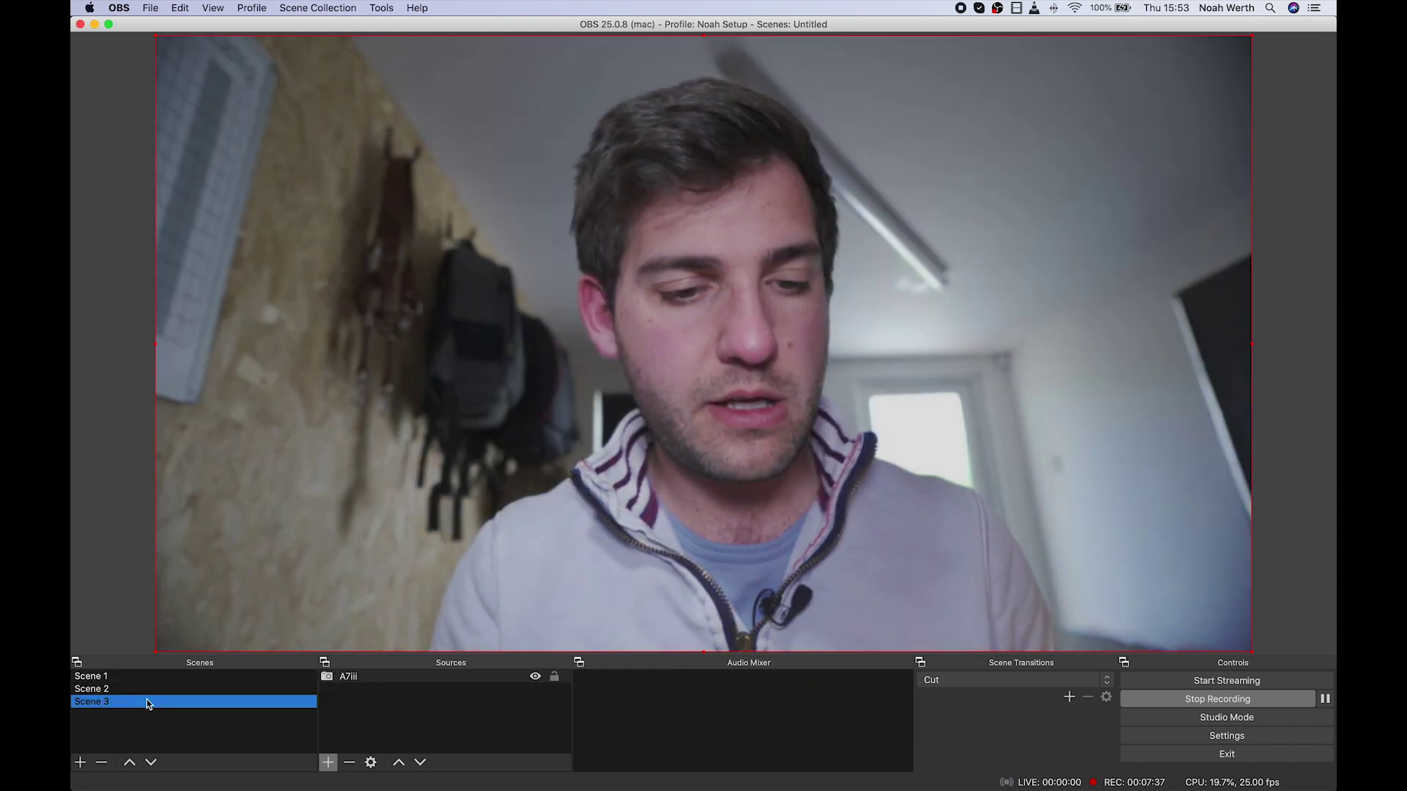
{"action": "left_click", "coordinate": [359, 677]}
{"action": "left_click", "coordinate": [103, 701]}
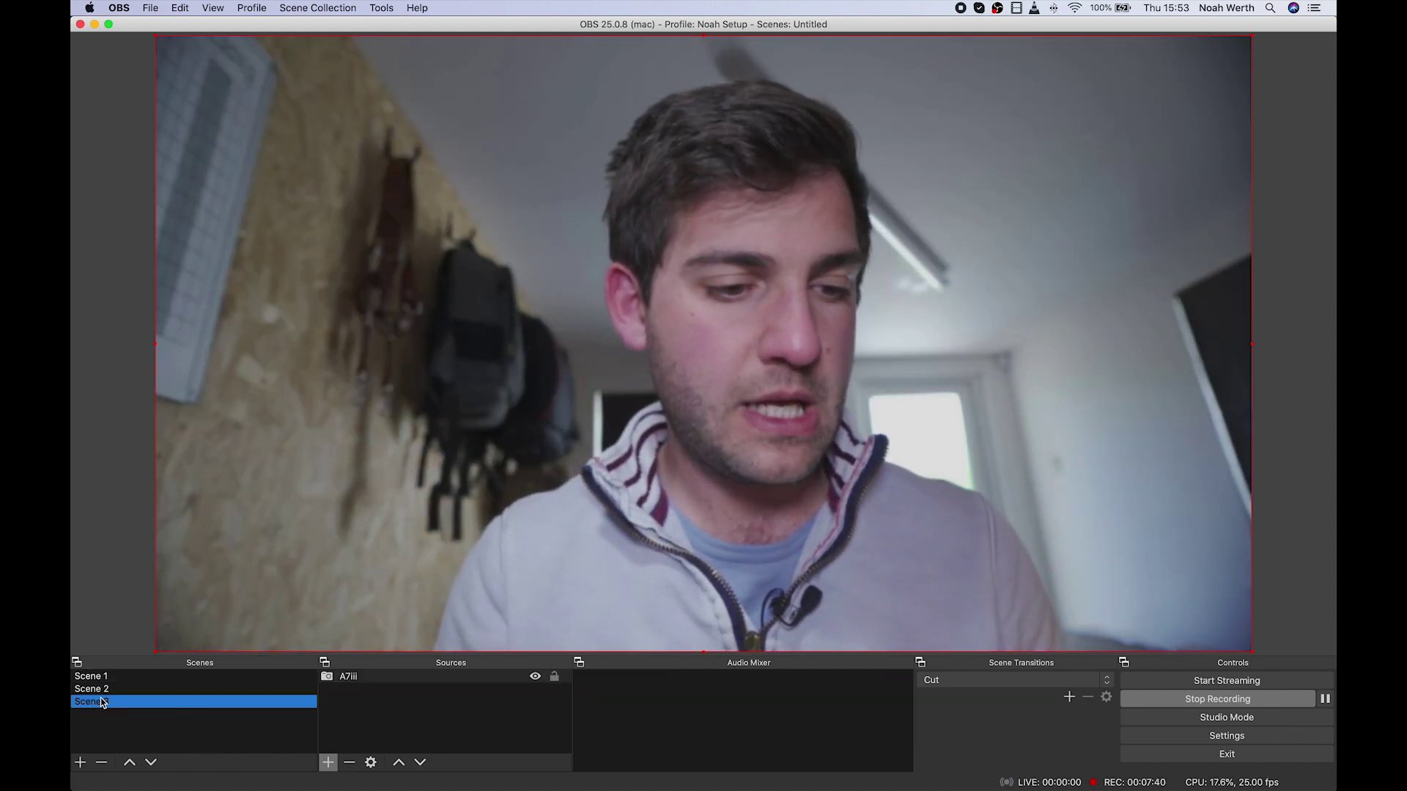
{"action": "left_click", "coordinate": [351, 678]}
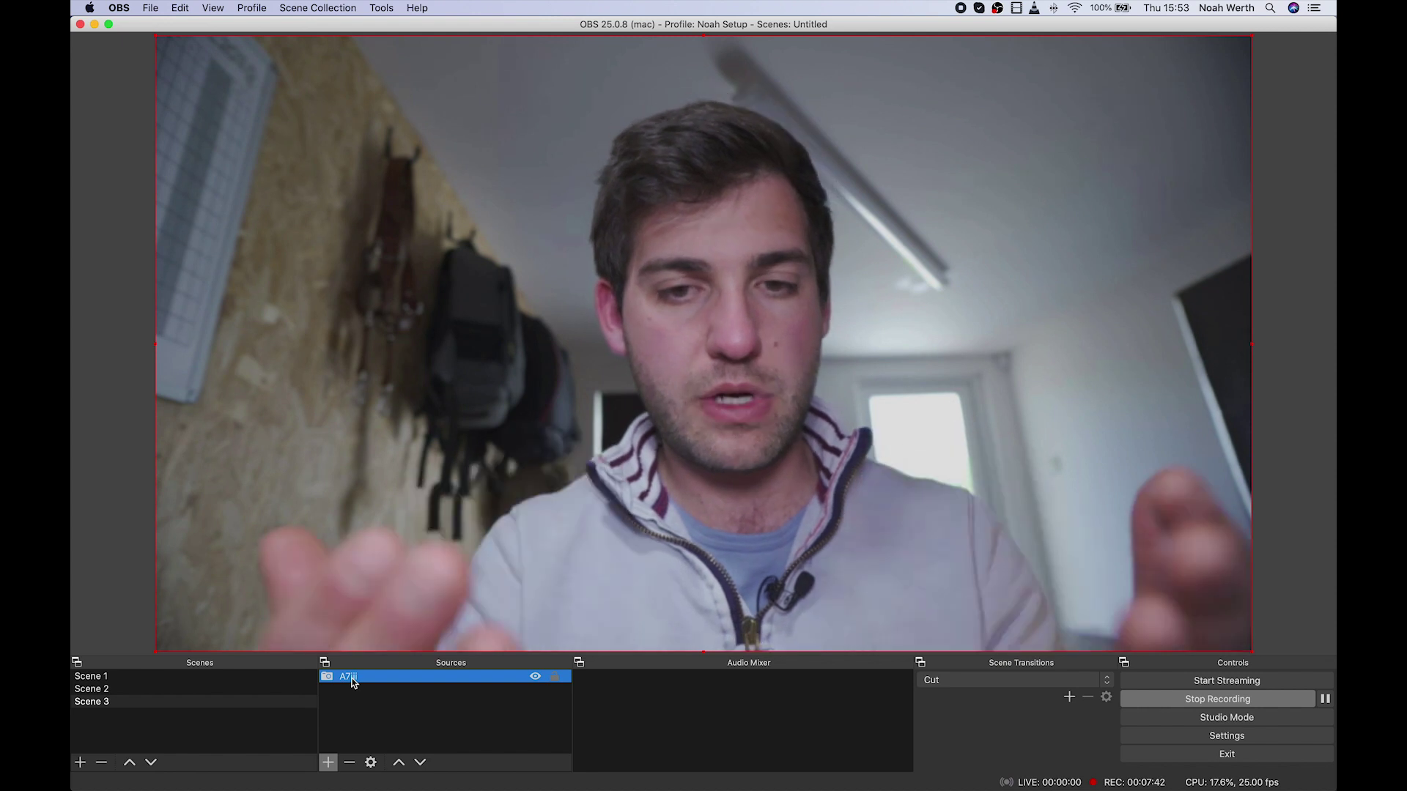
{"action": "right_click", "coordinate": [352, 681]}
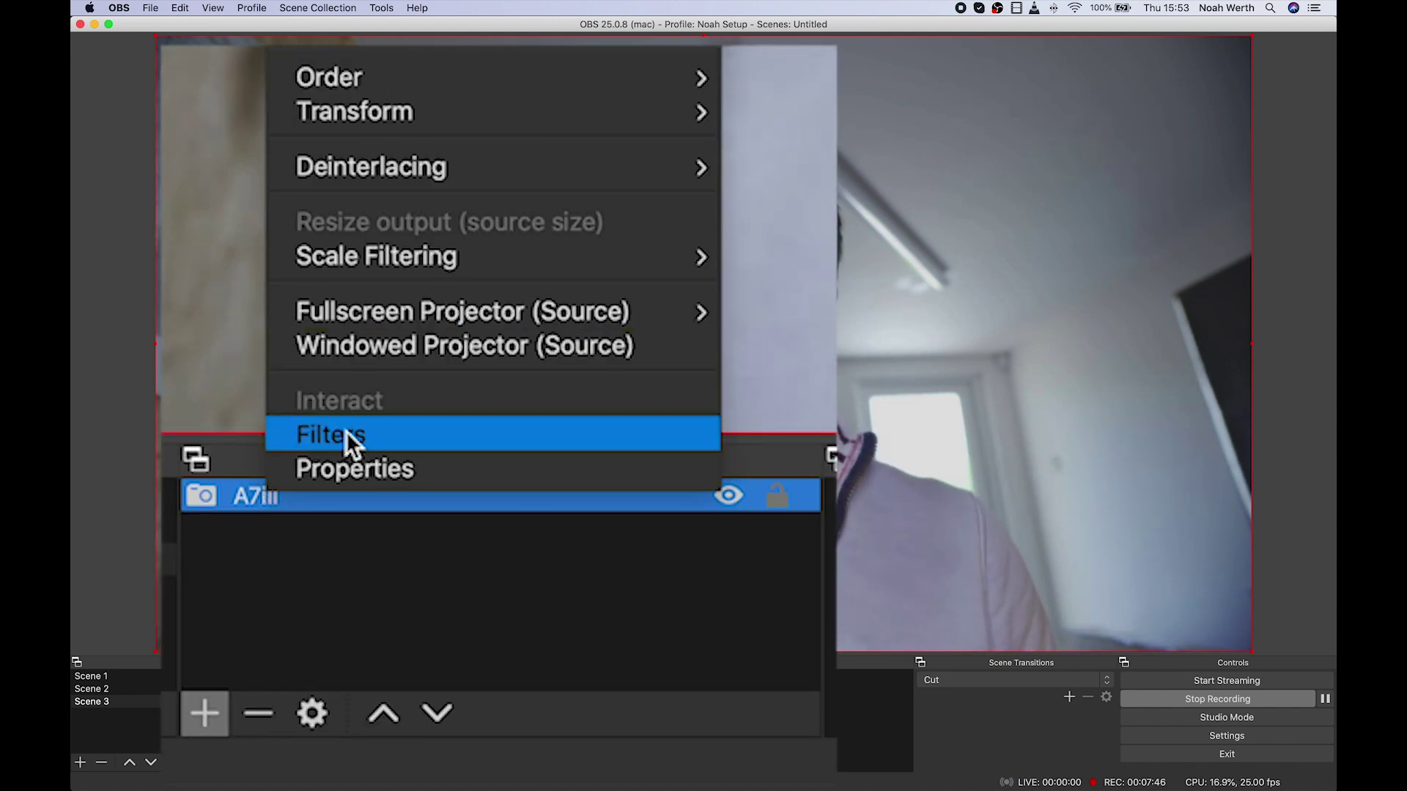
{"action": "left_click", "coordinate": [373, 435]}
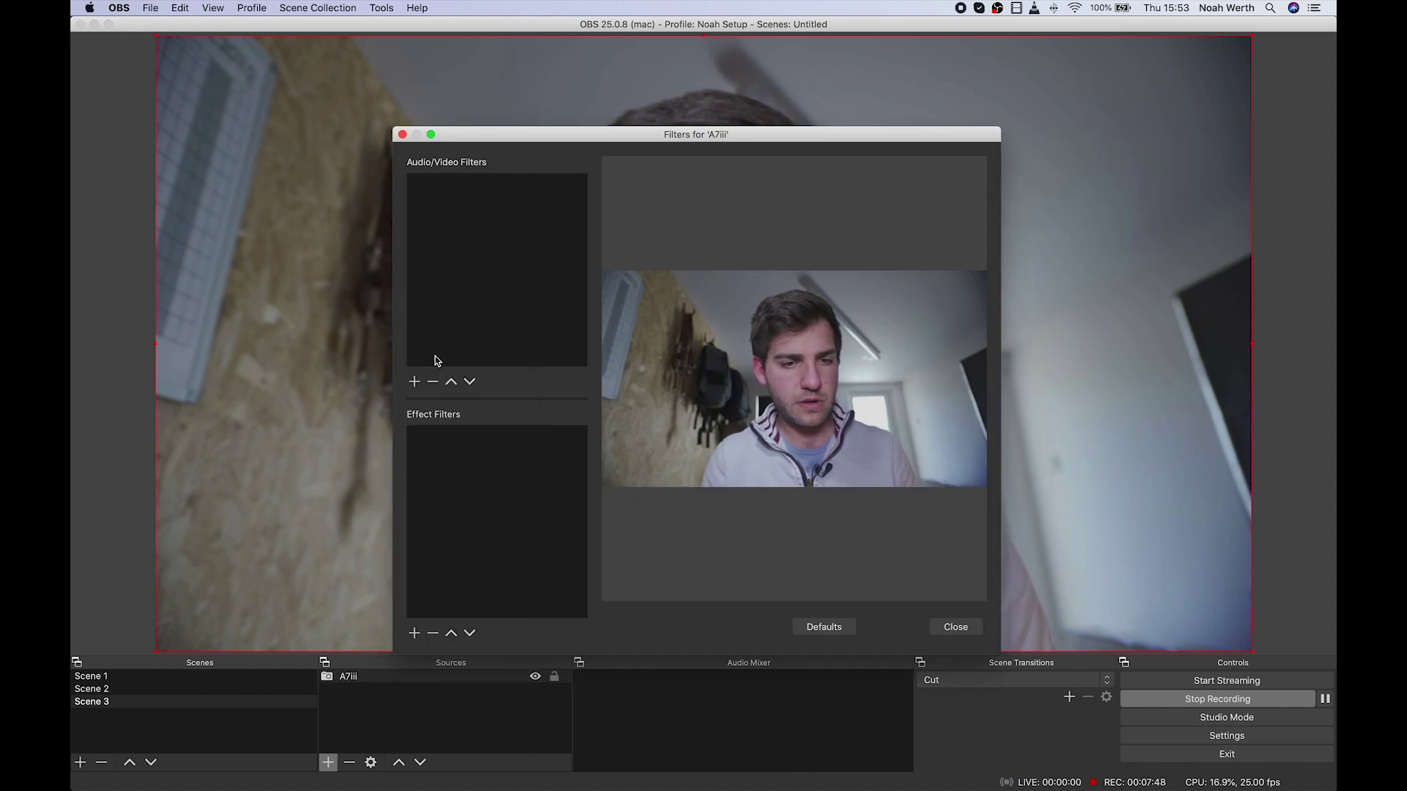
Add an Apply LUT effect filter with its default name.
{"action": "left_click", "coordinate": [415, 635]}
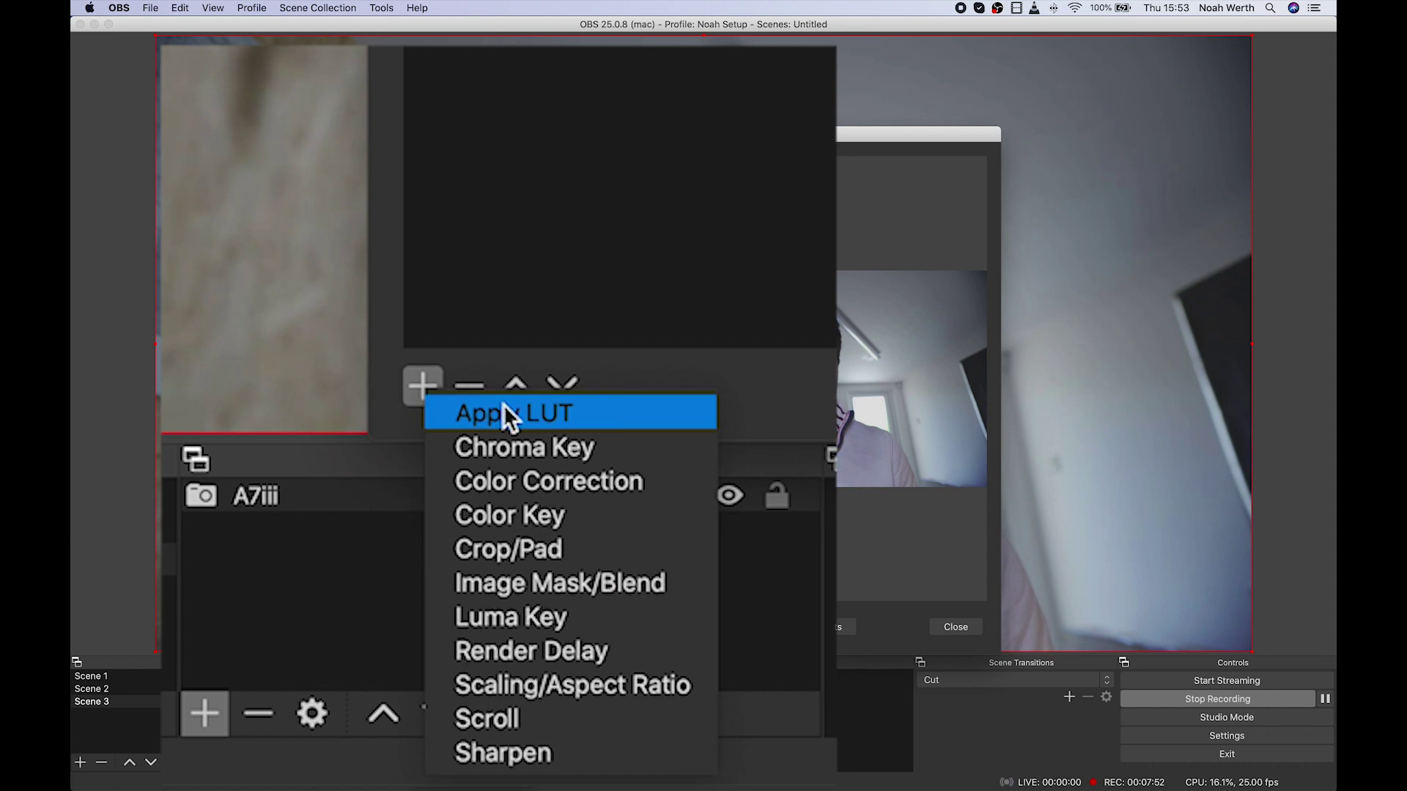
{"action": "left_click", "coordinate": [510, 423]}
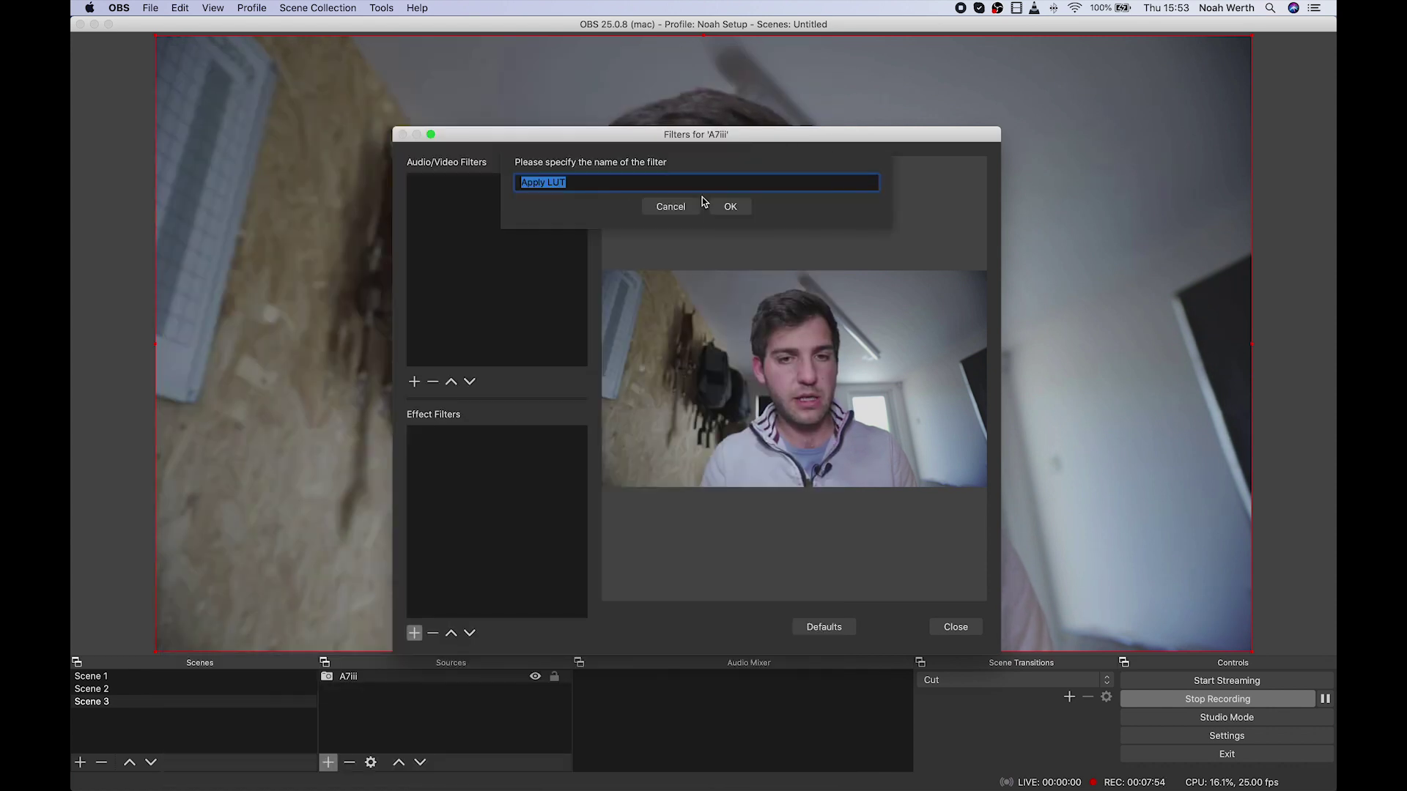
{"action": "left_click", "coordinate": [730, 208]}
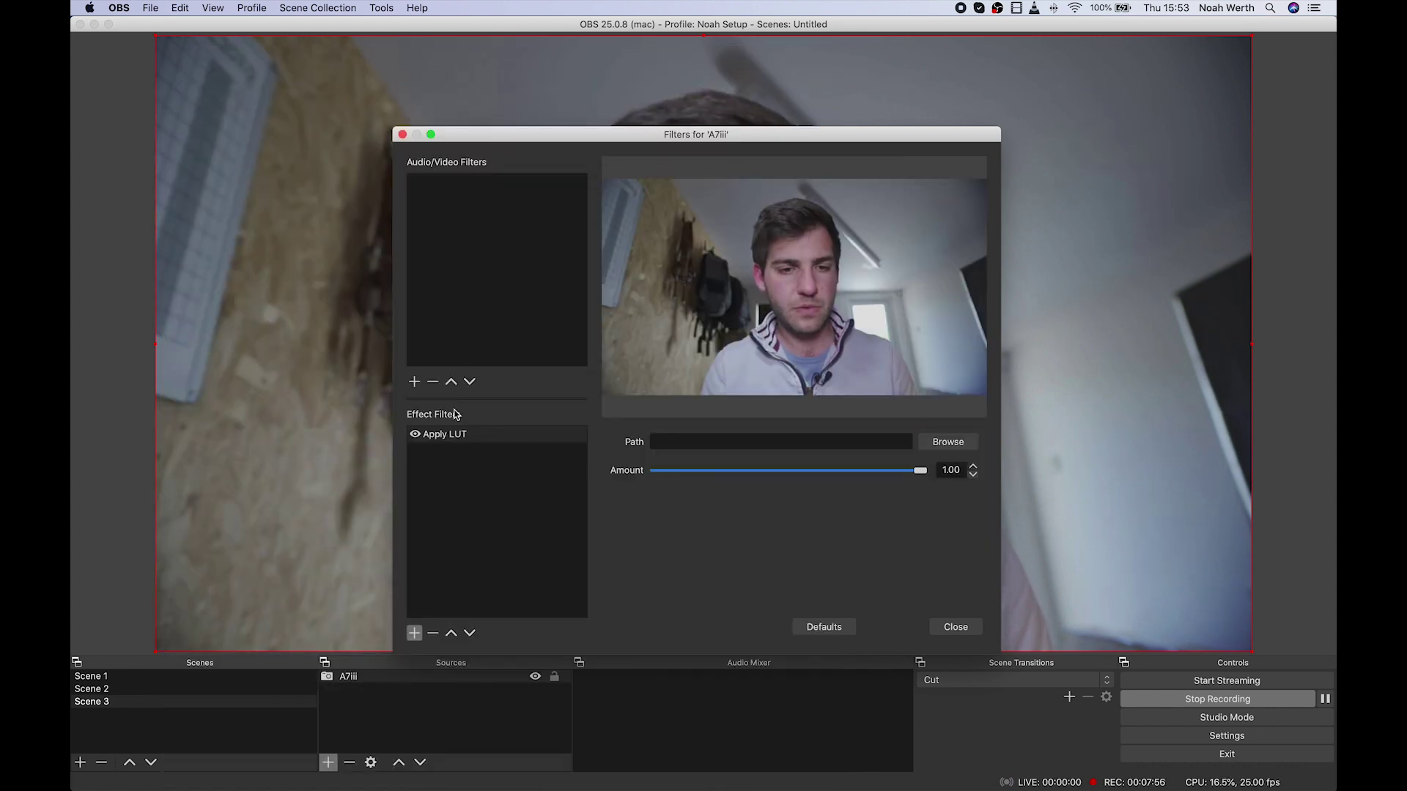
{"action": "left_click", "coordinate": [441, 435]}
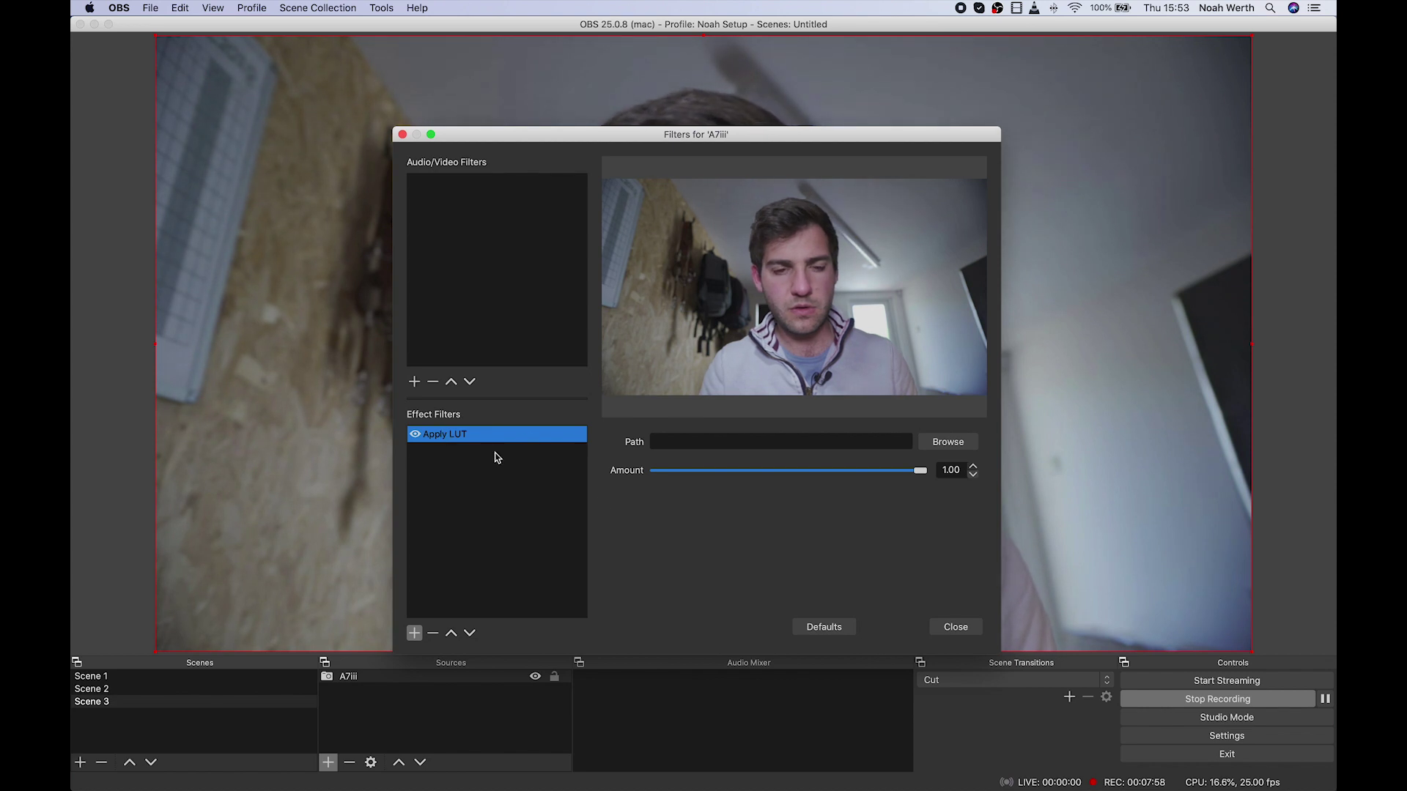
{"action": "left_click", "coordinate": [973, 442]}
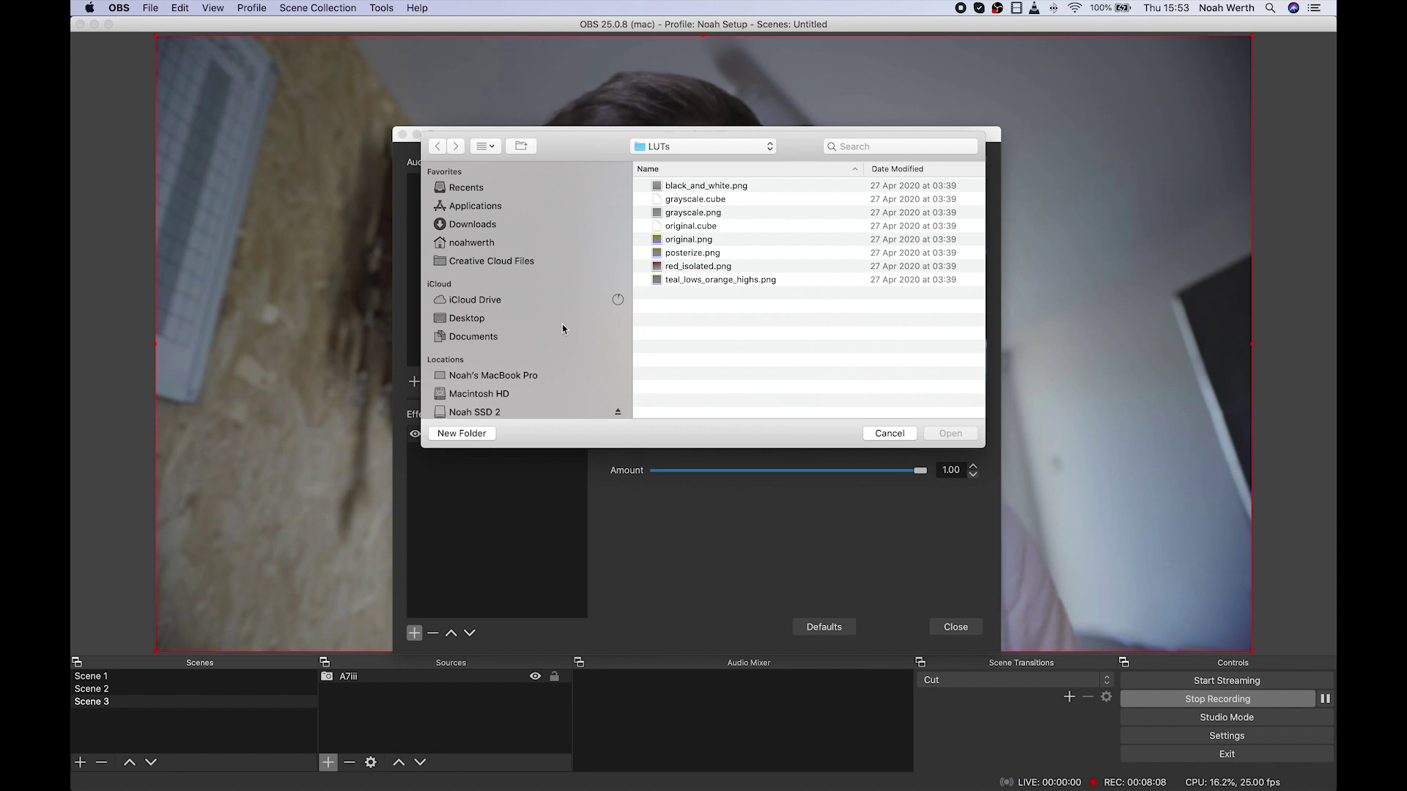
Navigate from the Desktop into the LUT_pack folder in the file browser.
{"action": "scroll", "coordinate": [561, 328], "scroll_direction": "down", "scroll_amount": 5}
{"action": "scroll", "coordinate": [561, 328], "scroll_direction": "up", "scroll_amount": 3}
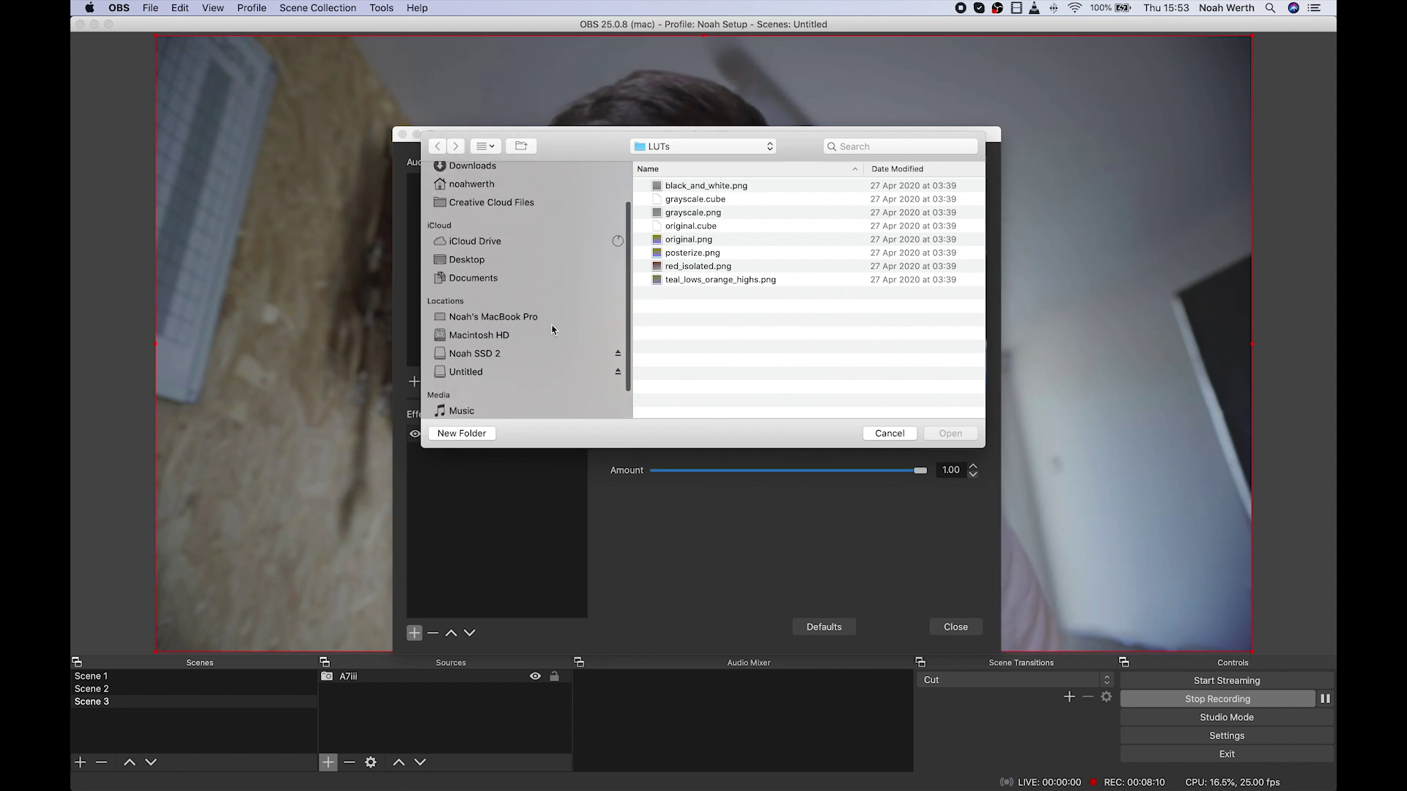
{"action": "scroll", "coordinate": [487, 210], "scroll_direction": "up", "scroll_amount": 2}
{"action": "left_click", "coordinate": [464, 317]}
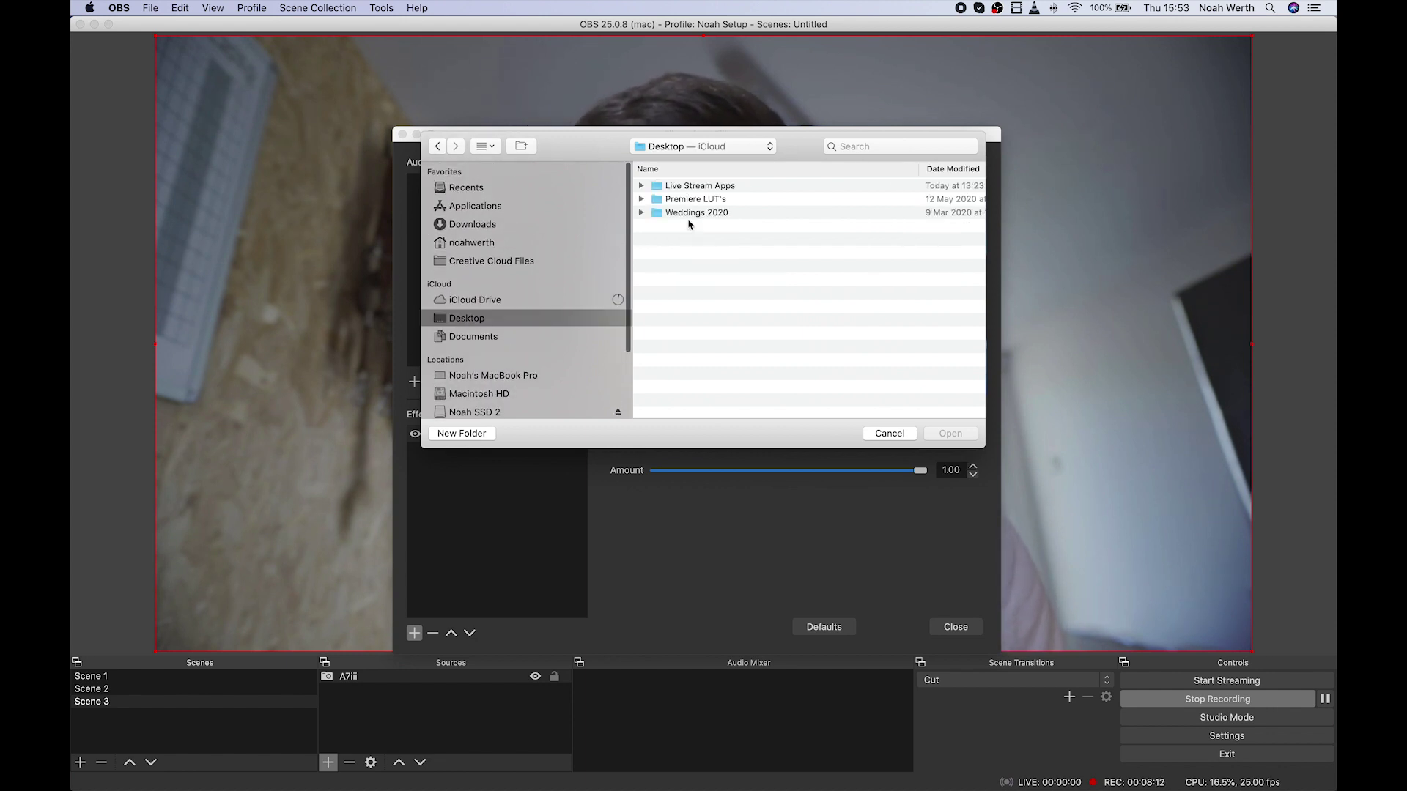
{"action": "double_click", "coordinate": [681, 200]}
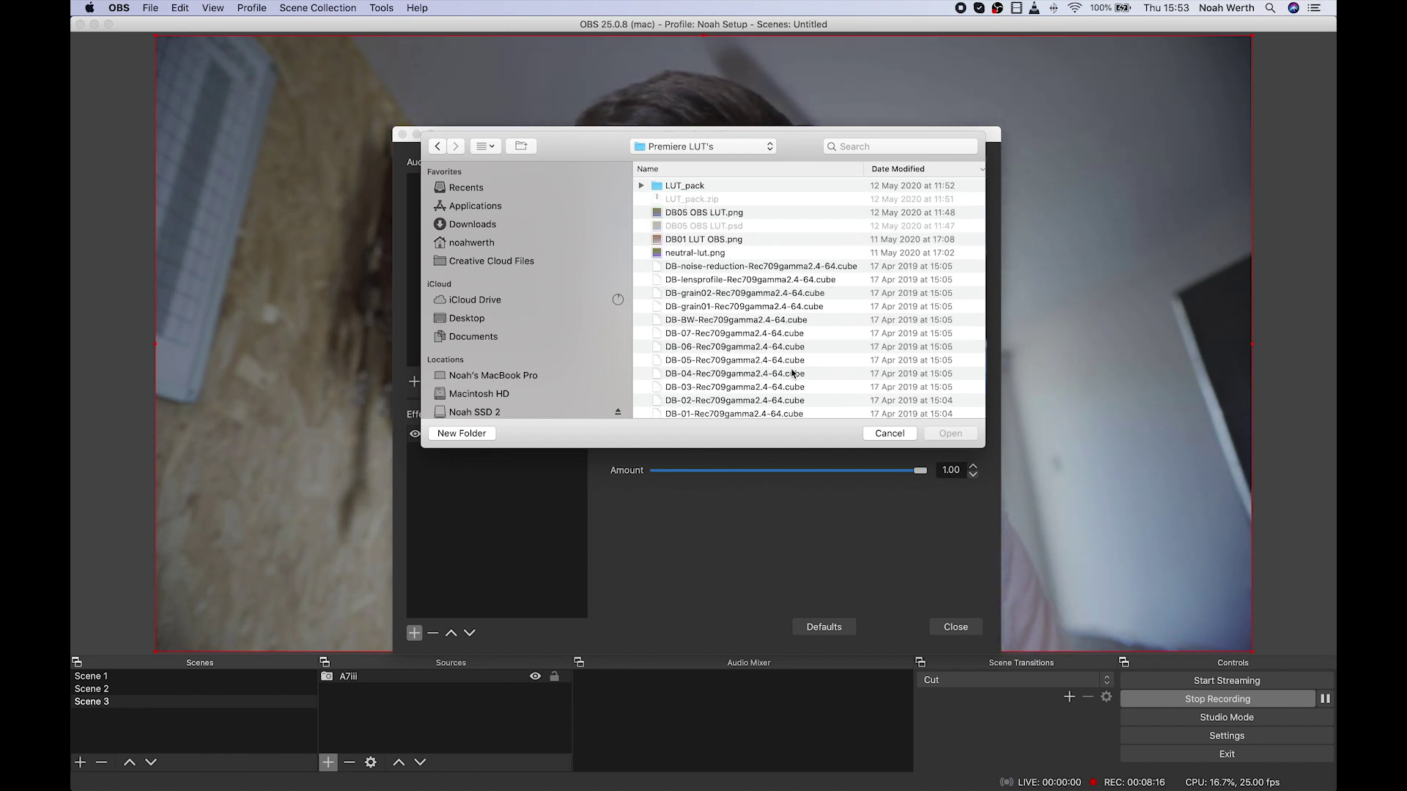
{"action": "scroll", "coordinate": [792, 373], "scroll_direction": "down", "scroll_amount": 2}
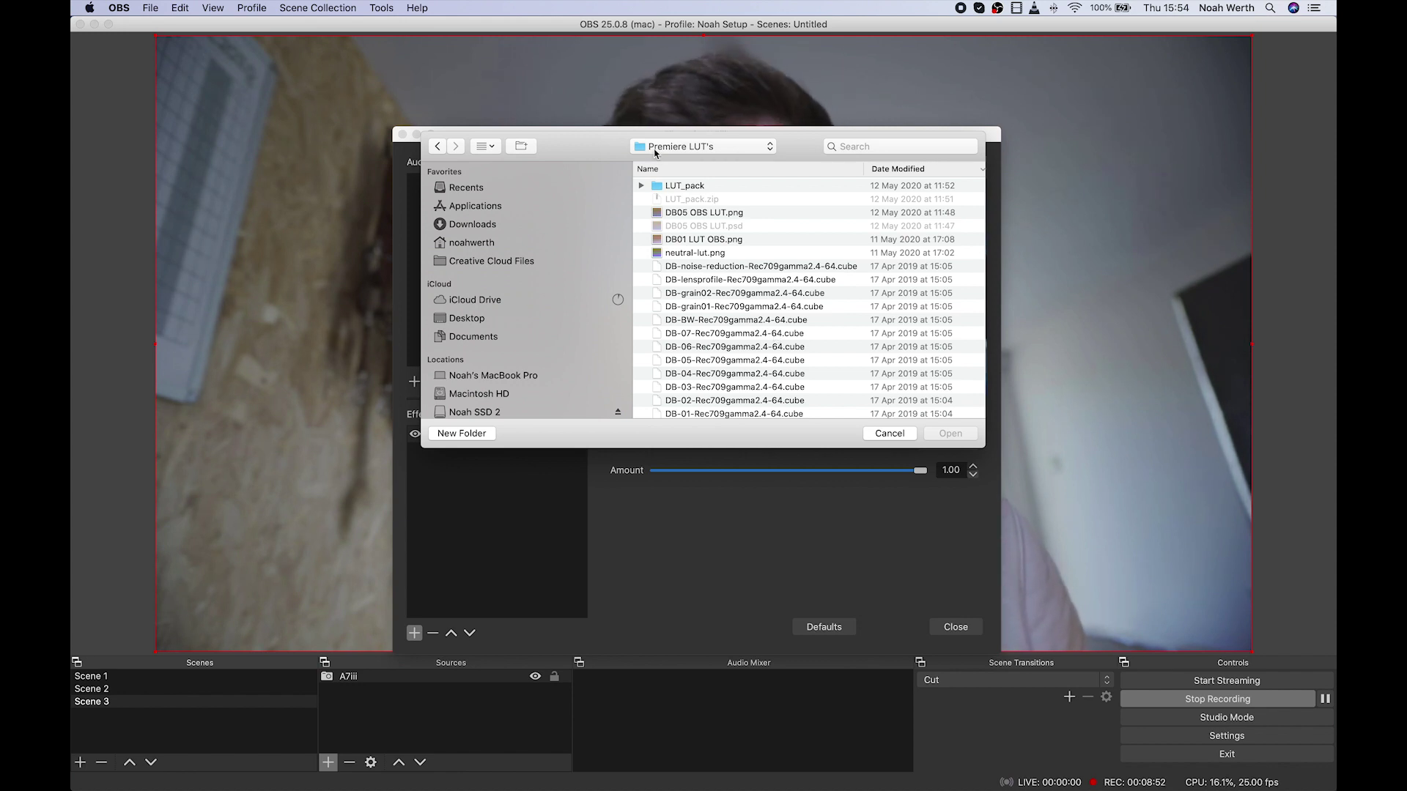
{"action": "double_click", "coordinate": [658, 189]}
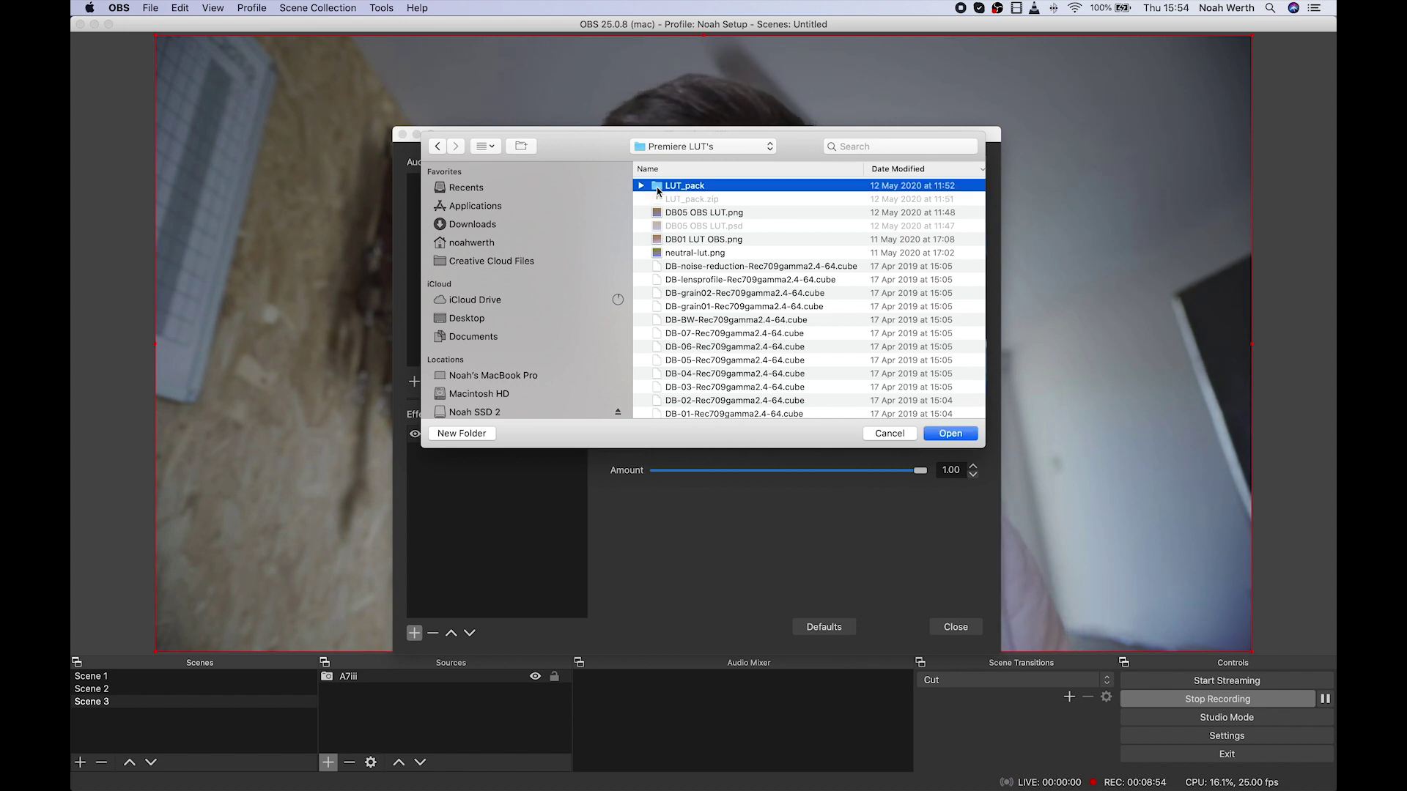
Load medium_high_contrast.png from Contrast Filters into the Apply LUT filter.
{"action": "left_click", "coordinate": [642, 202]}
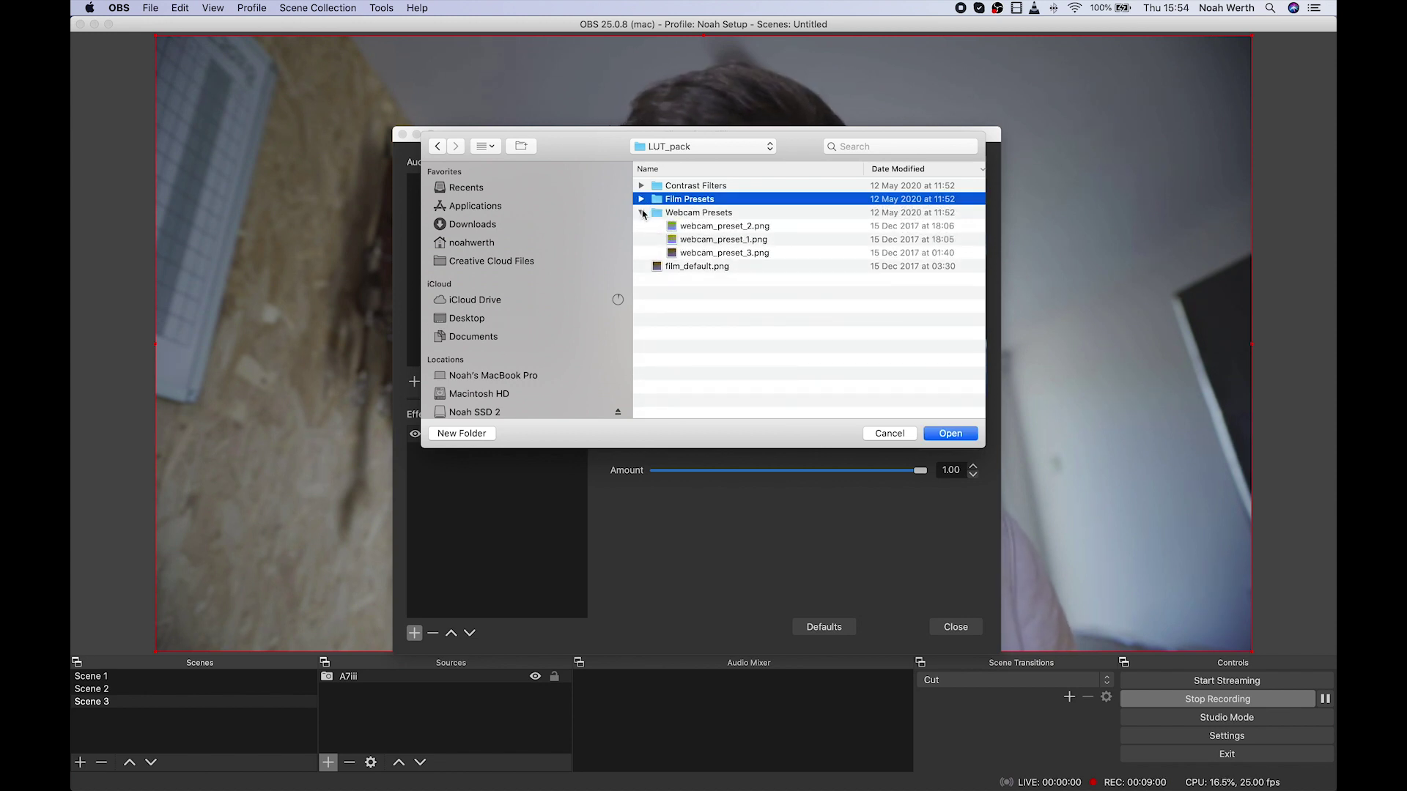
{"action": "left_click", "coordinate": [642, 214]}
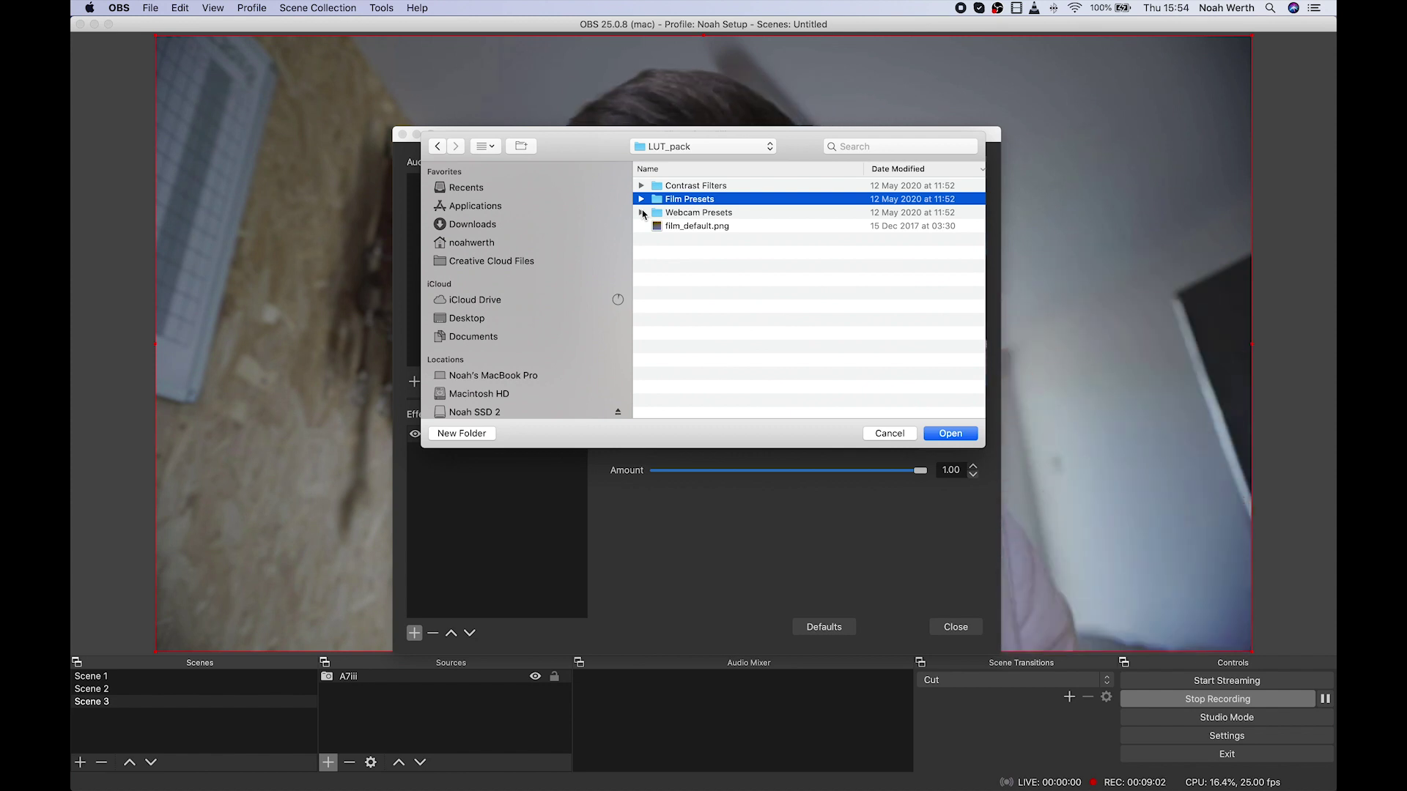
{"action": "left_click", "coordinate": [642, 186]}
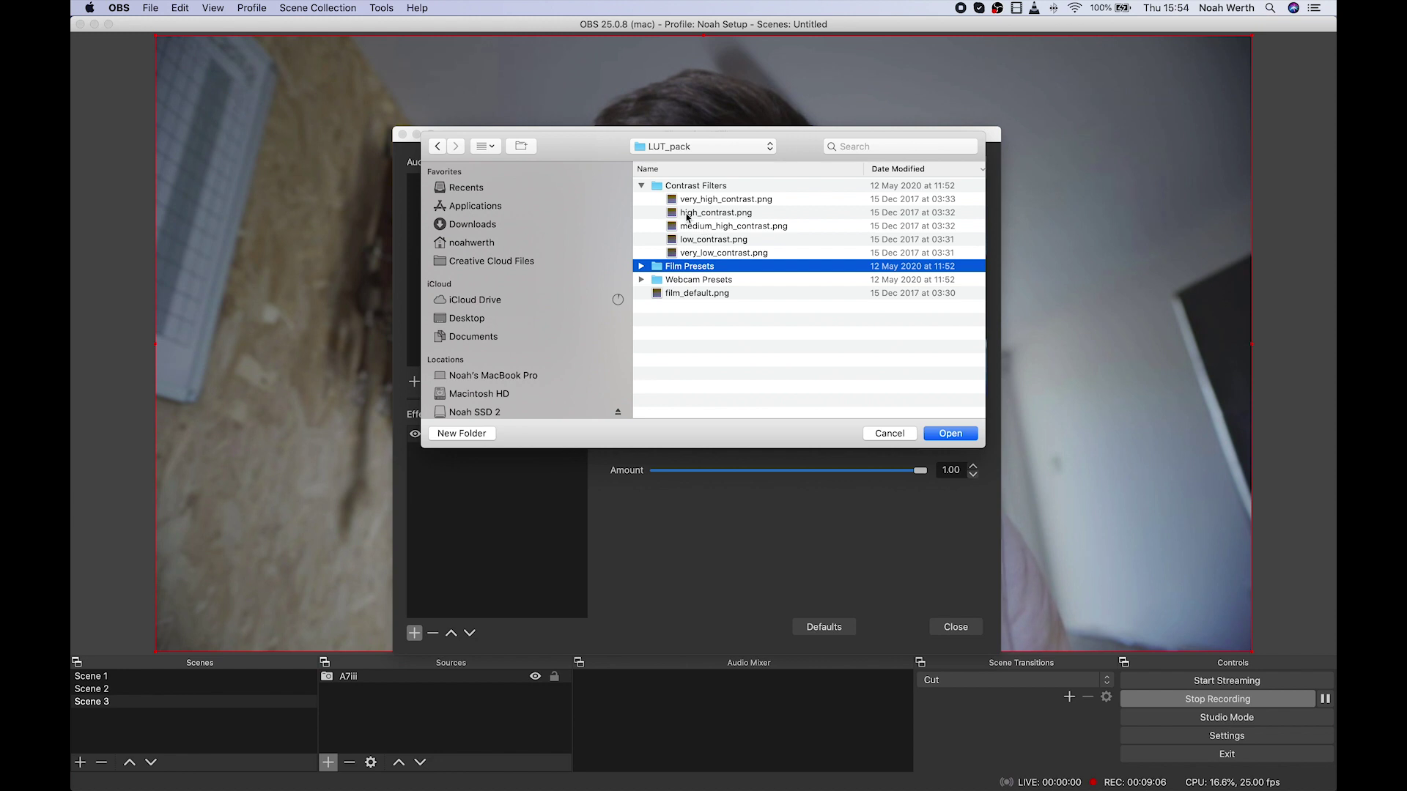
{"action": "left_click", "coordinate": [641, 186]}
{"action": "left_click", "coordinate": [641, 200]}
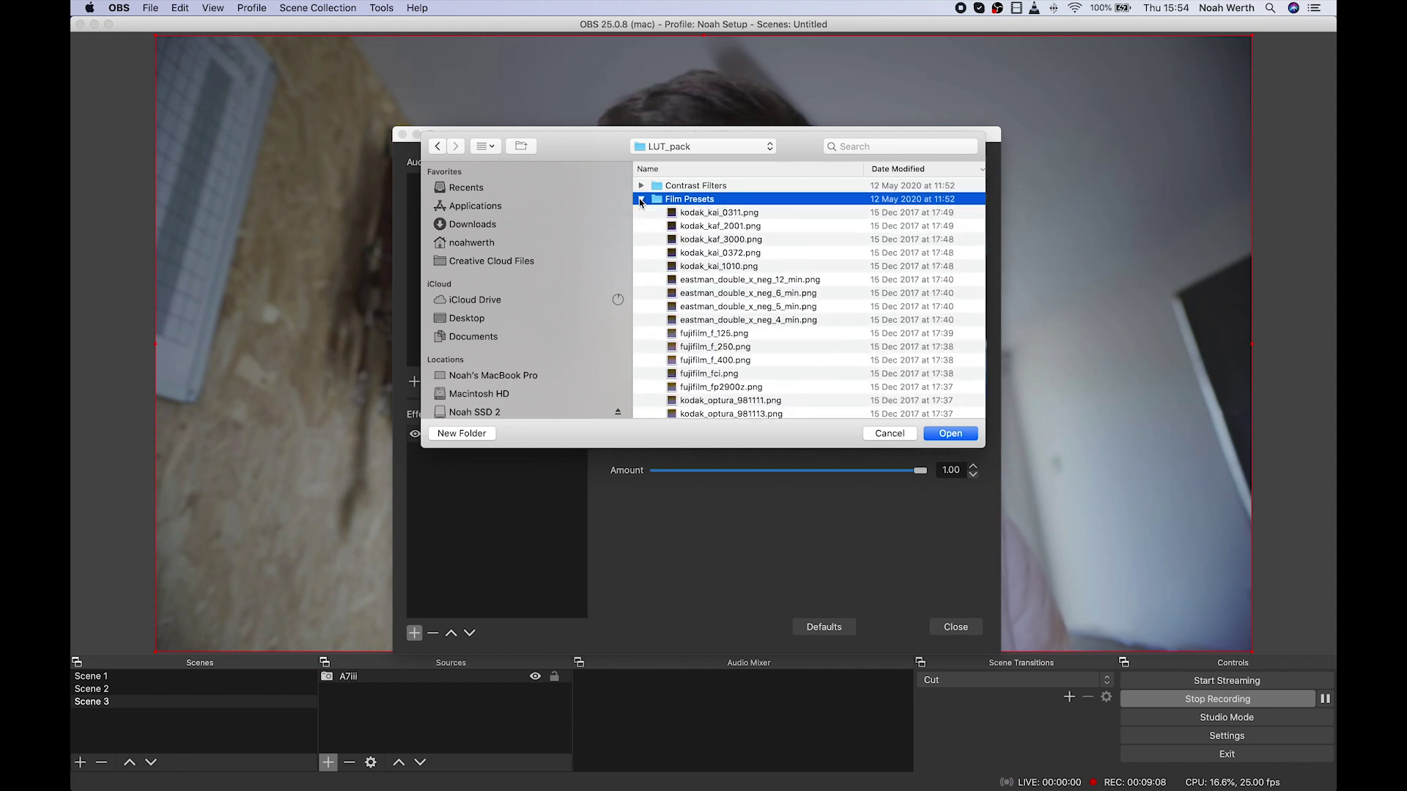
{"action": "left_click", "coordinate": [642, 200]}
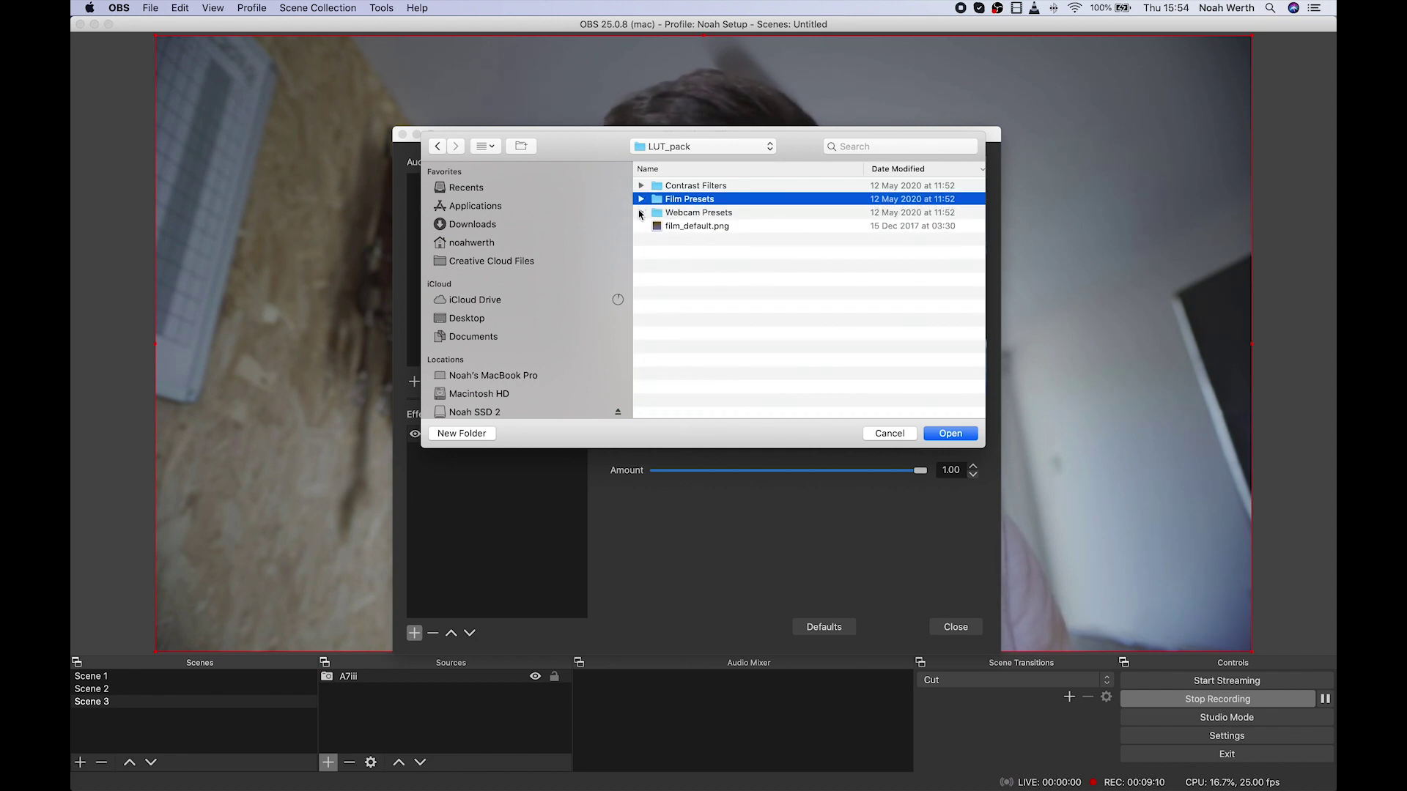
{"action": "left_click", "coordinate": [641, 214]}
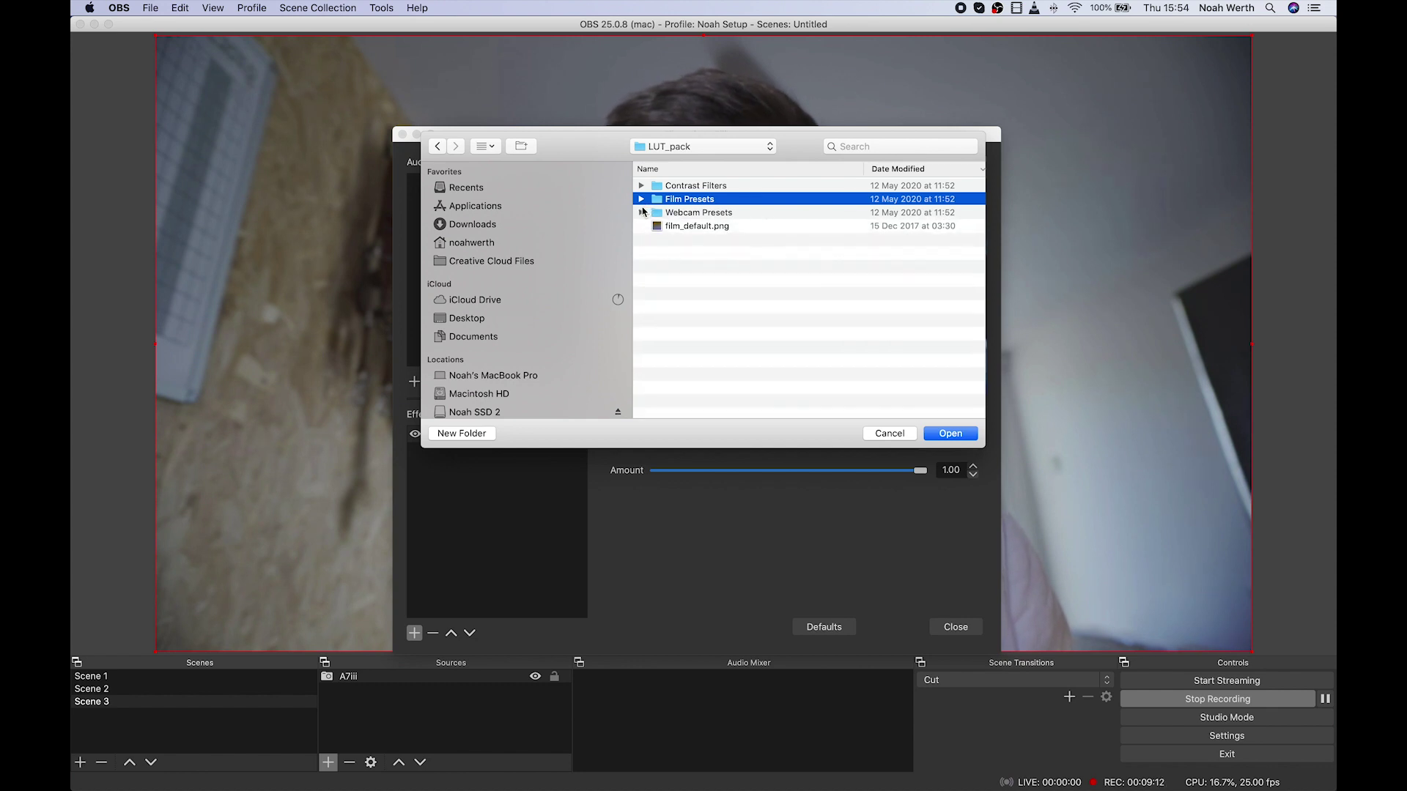
{"action": "left_click", "coordinate": [642, 187]}
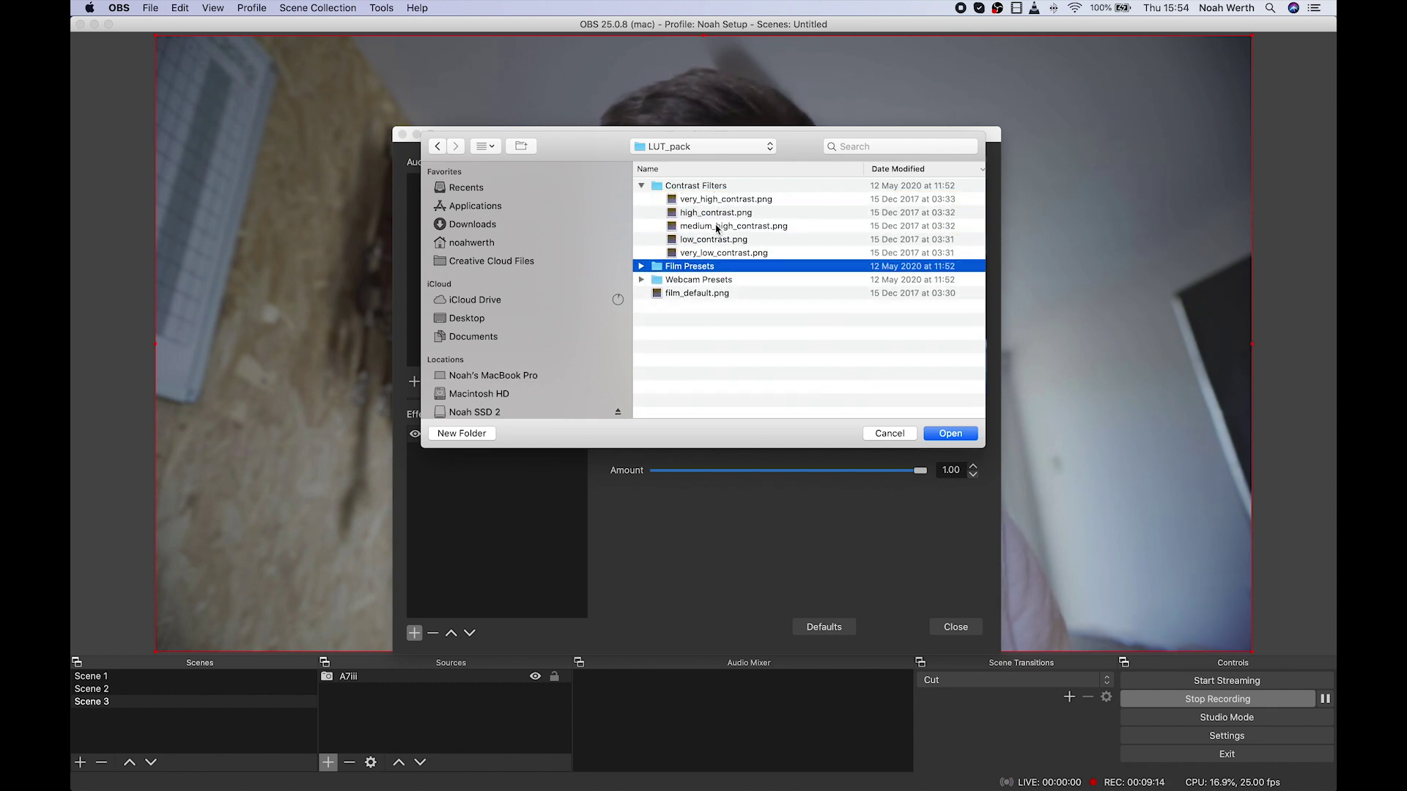
{"action": "left_click", "coordinate": [717, 228]}
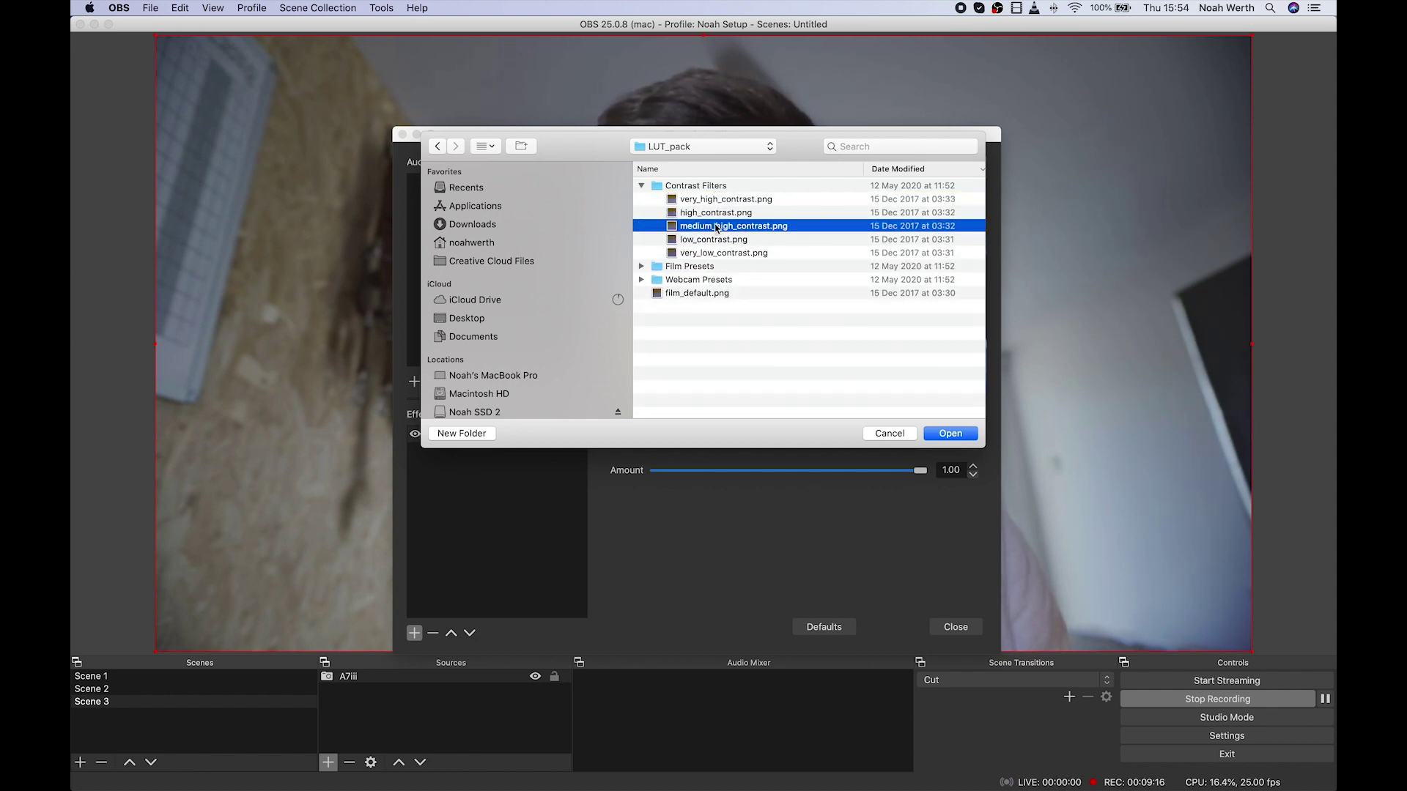
{"action": "left_click", "coordinate": [966, 429]}
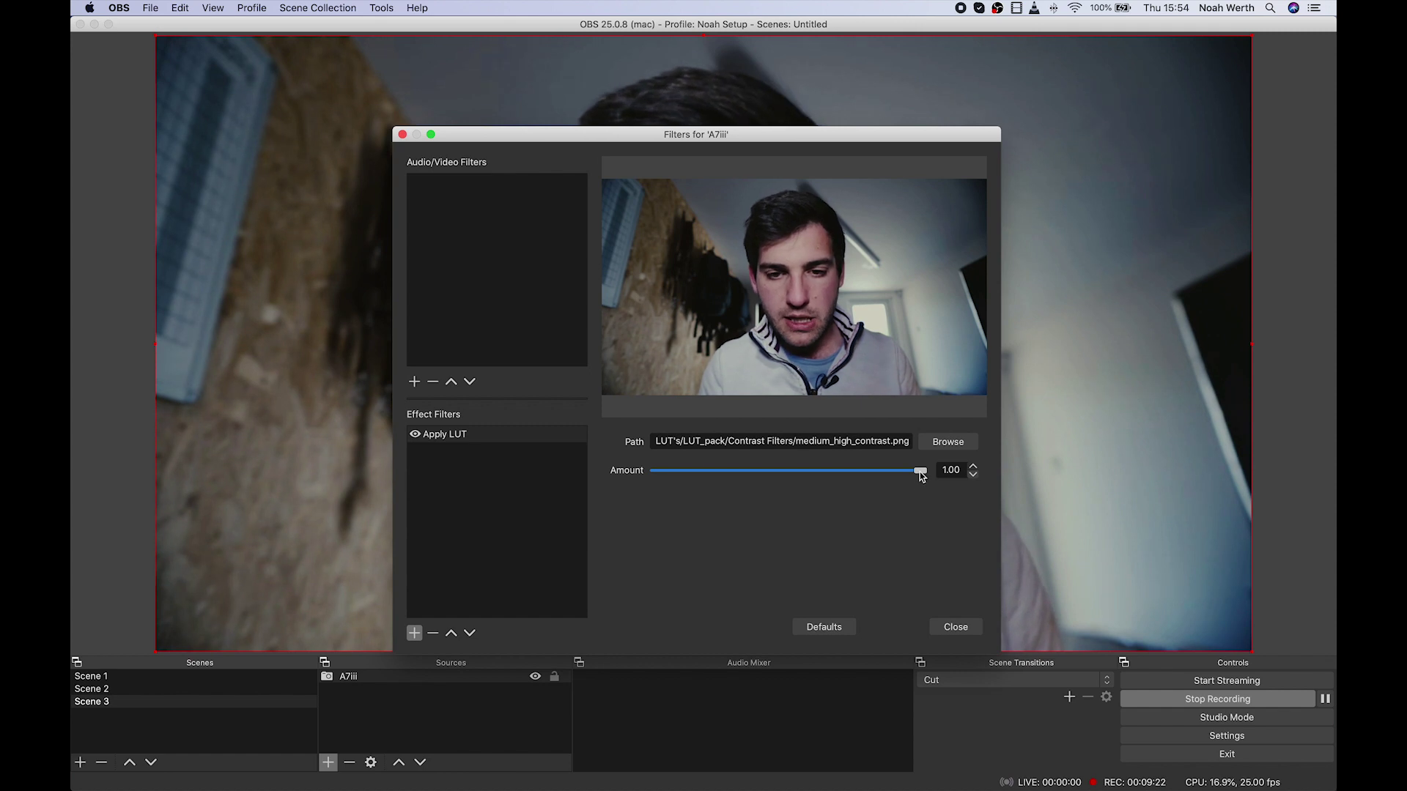
Try different Apply LUT Amount values, settling the slider at 0.70.
{"action": "left_click_drag", "start_coordinate": [920, 471], "coordinate": [843, 477]}
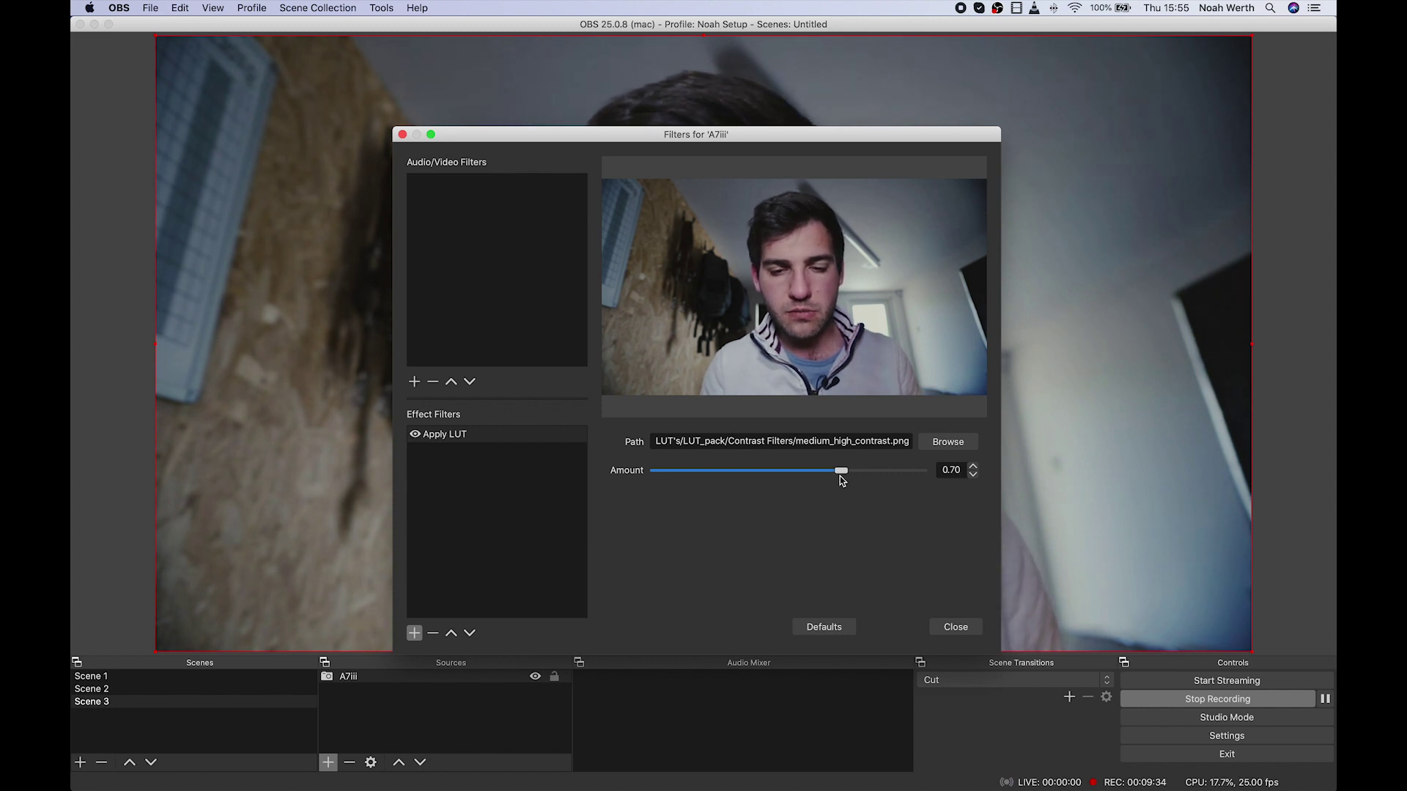
{"action": "left_click_drag", "start_coordinate": [842, 476], "coordinate": [942, 467]}
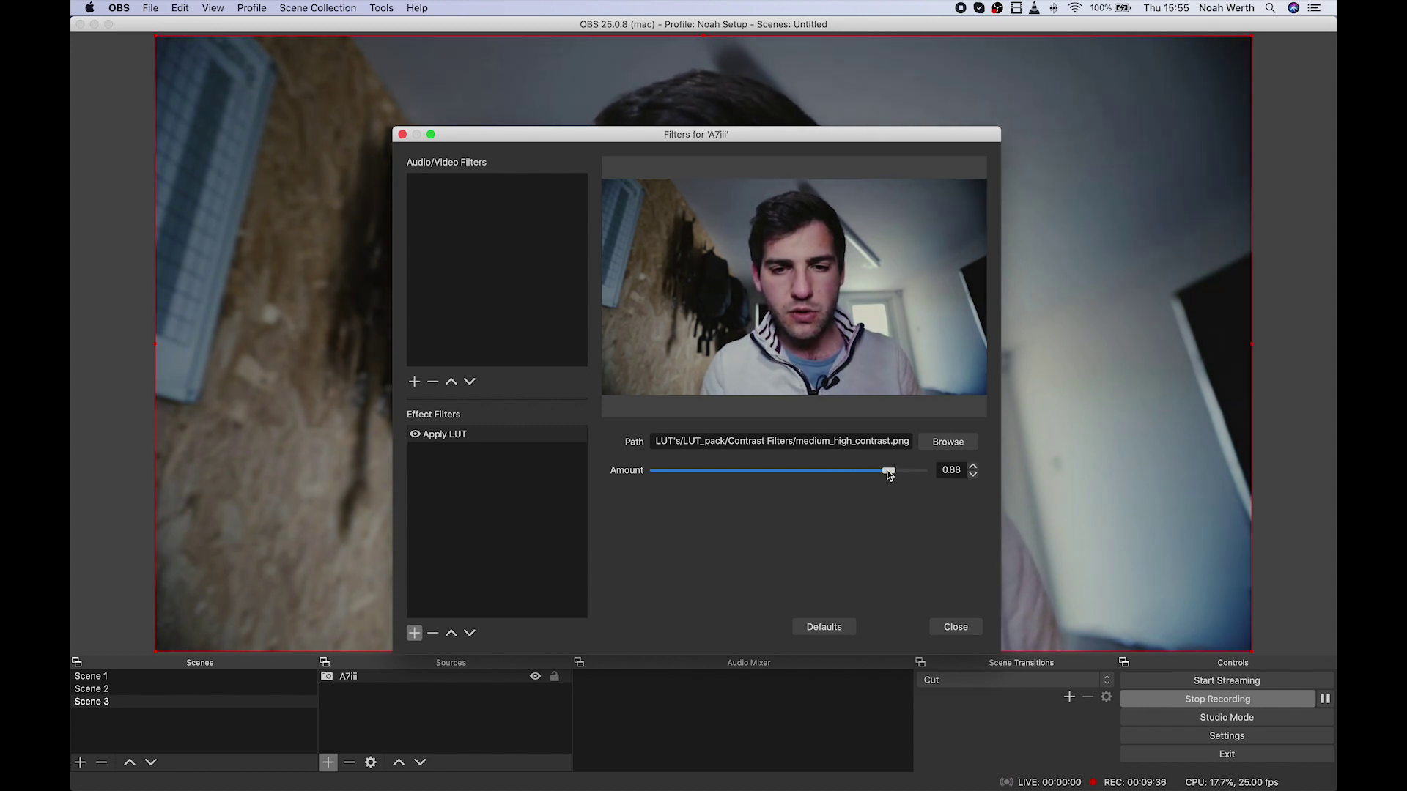
{"action": "left_click_drag", "start_coordinate": [843, 476], "coordinate": [841, 476]}
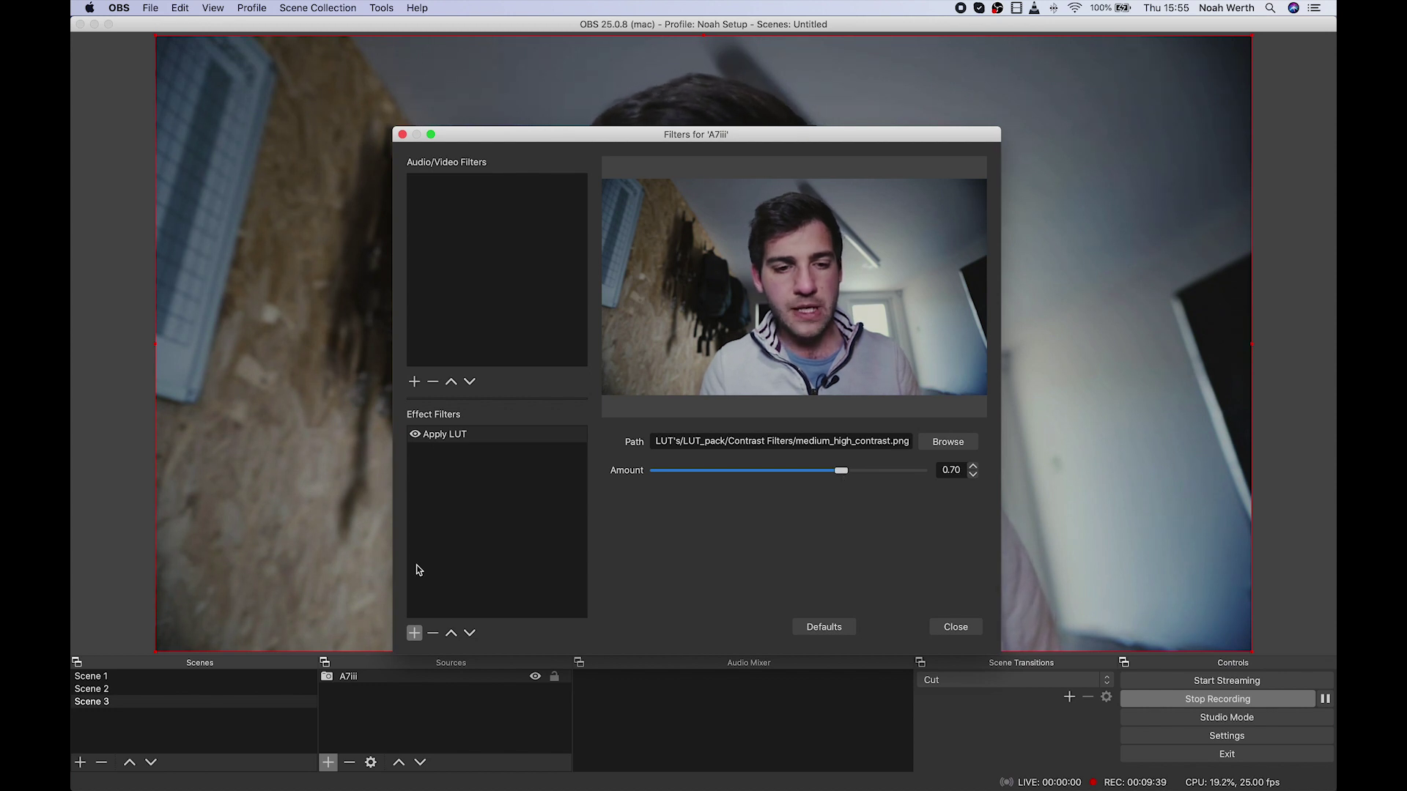
Add a second Apply LUT filter, Apply LUT 2, loading Film Presets/fujifilm_f_400.png.
{"action": "left_click", "coordinate": [415, 634]}
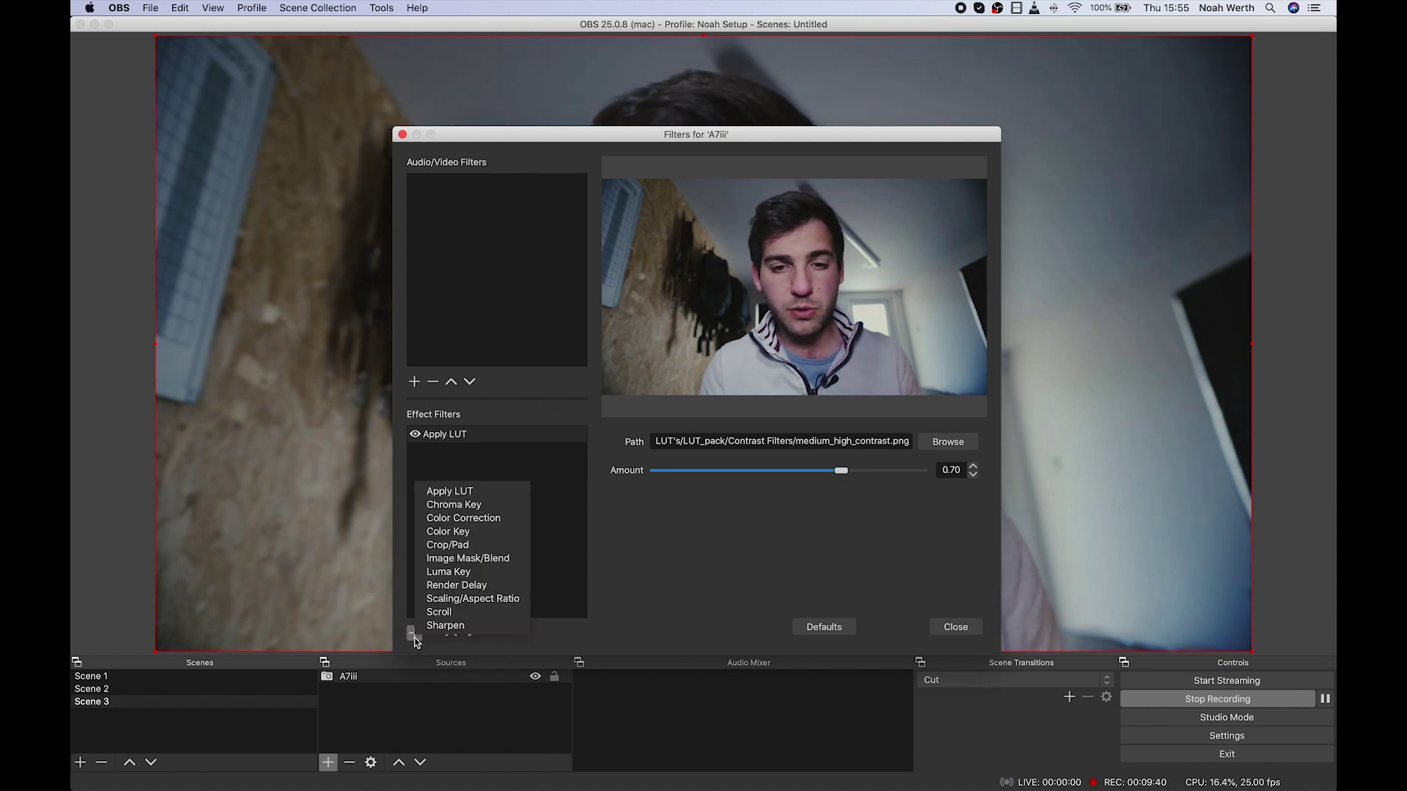
{"action": "left_click", "coordinate": [481, 491]}
{"action": "left_click", "coordinate": [733, 206]}
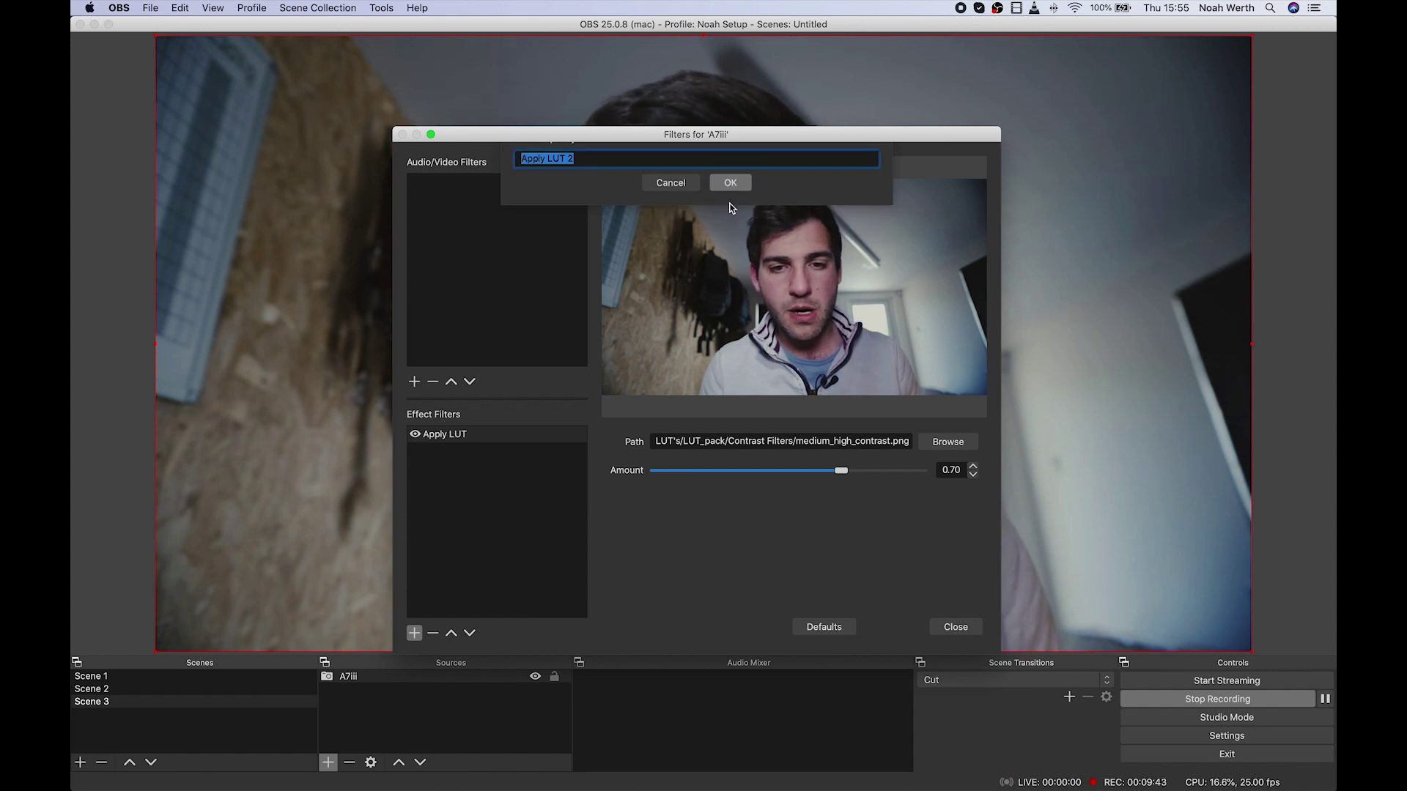
{"action": "left_click", "coordinate": [948, 440]}
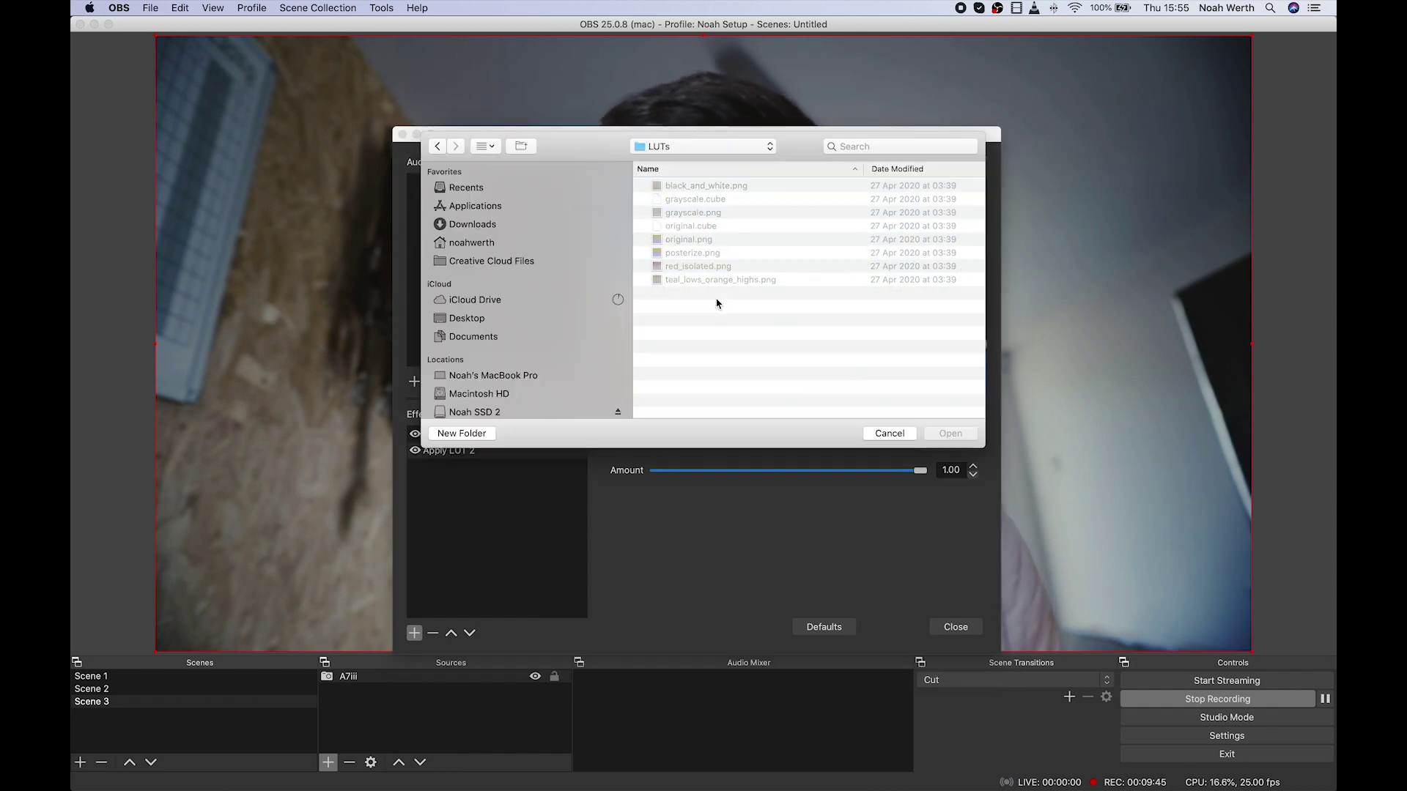
{"action": "left_click", "coordinate": [467, 318]}
{"action": "double_click", "coordinate": [670, 192]}
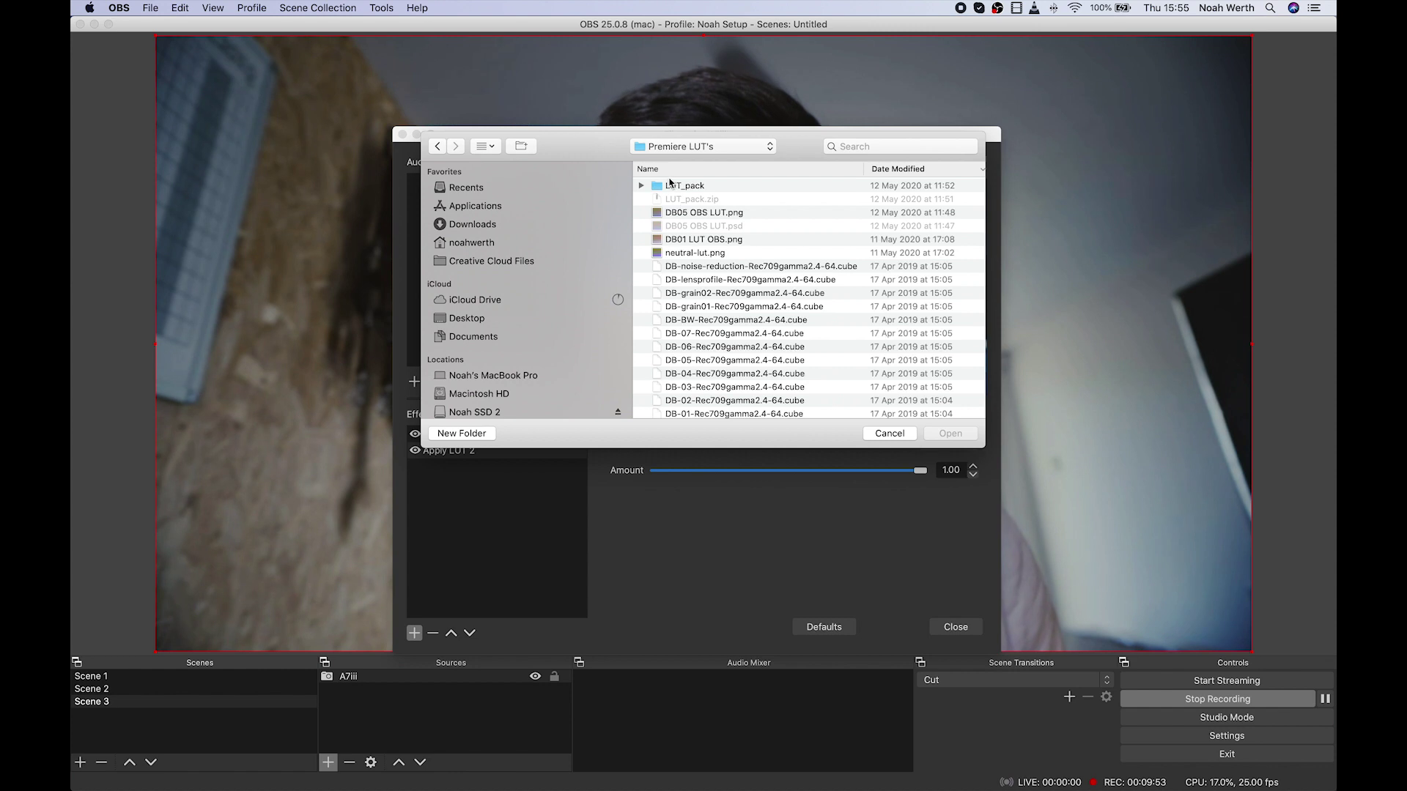
{"action": "double_click", "coordinate": [656, 188]}
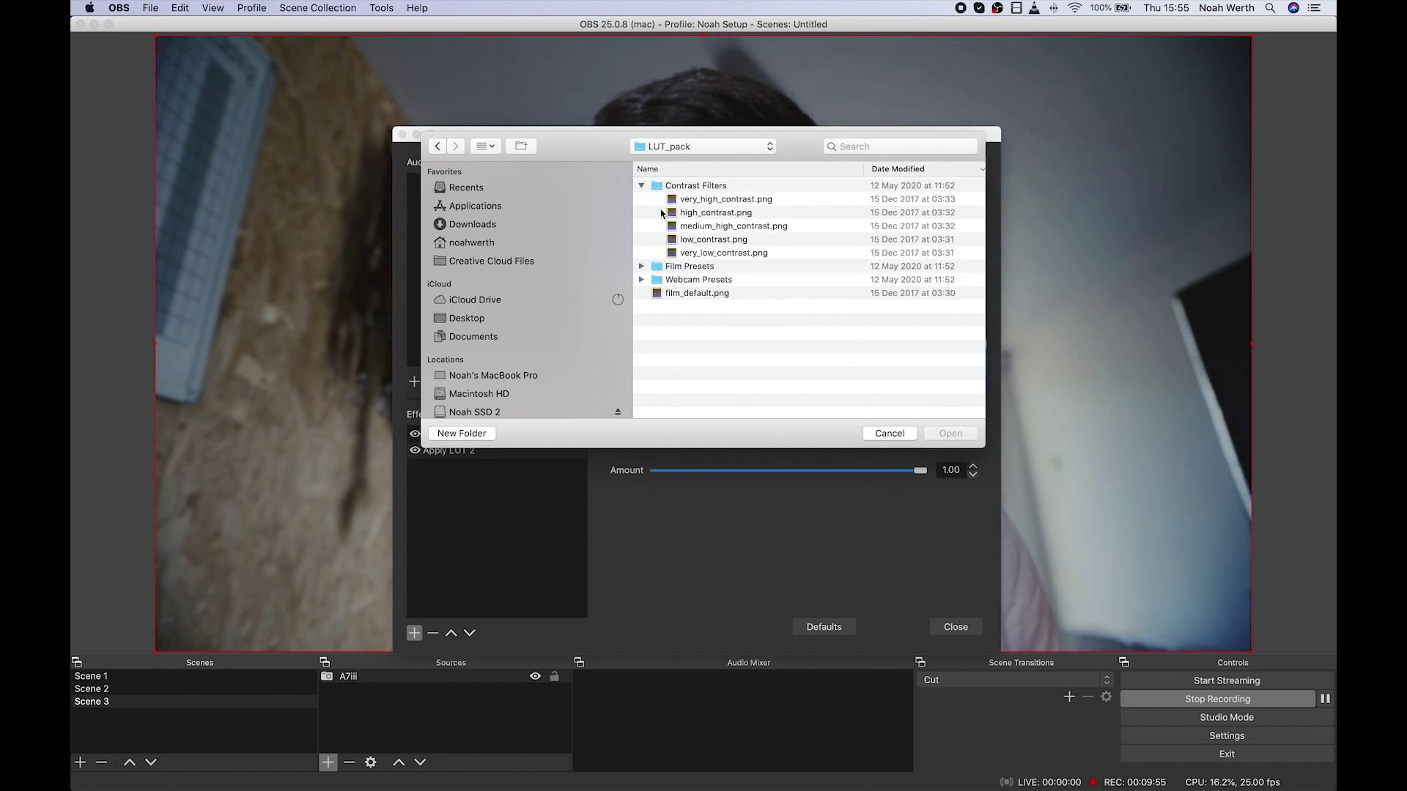
{"action": "left_click", "coordinate": [642, 187]}
{"action": "left_click", "coordinate": [642, 199]}
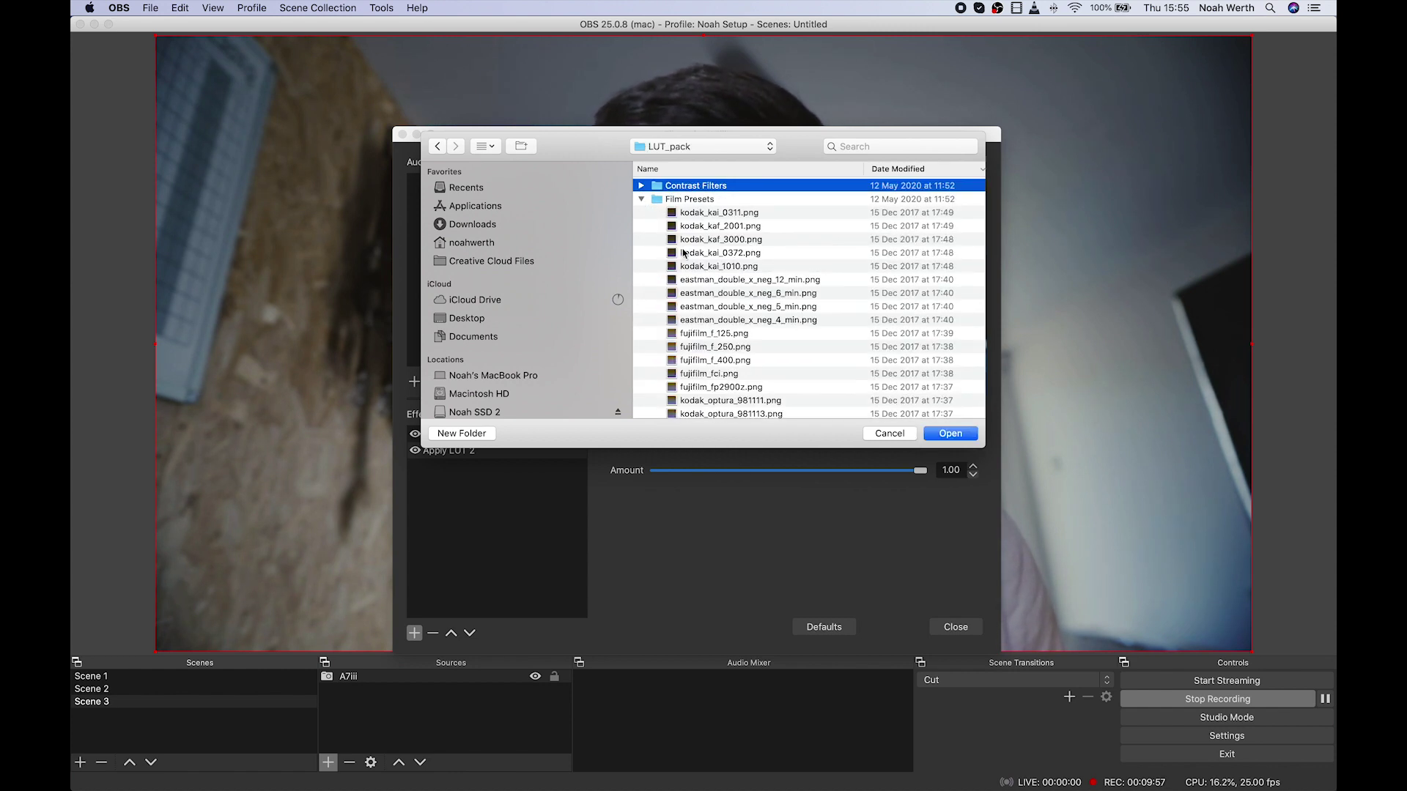
{"action": "scroll", "coordinate": [715, 349], "scroll_direction": "down", "scroll_amount": 3}
{"action": "left_click", "coordinate": [713, 314]}
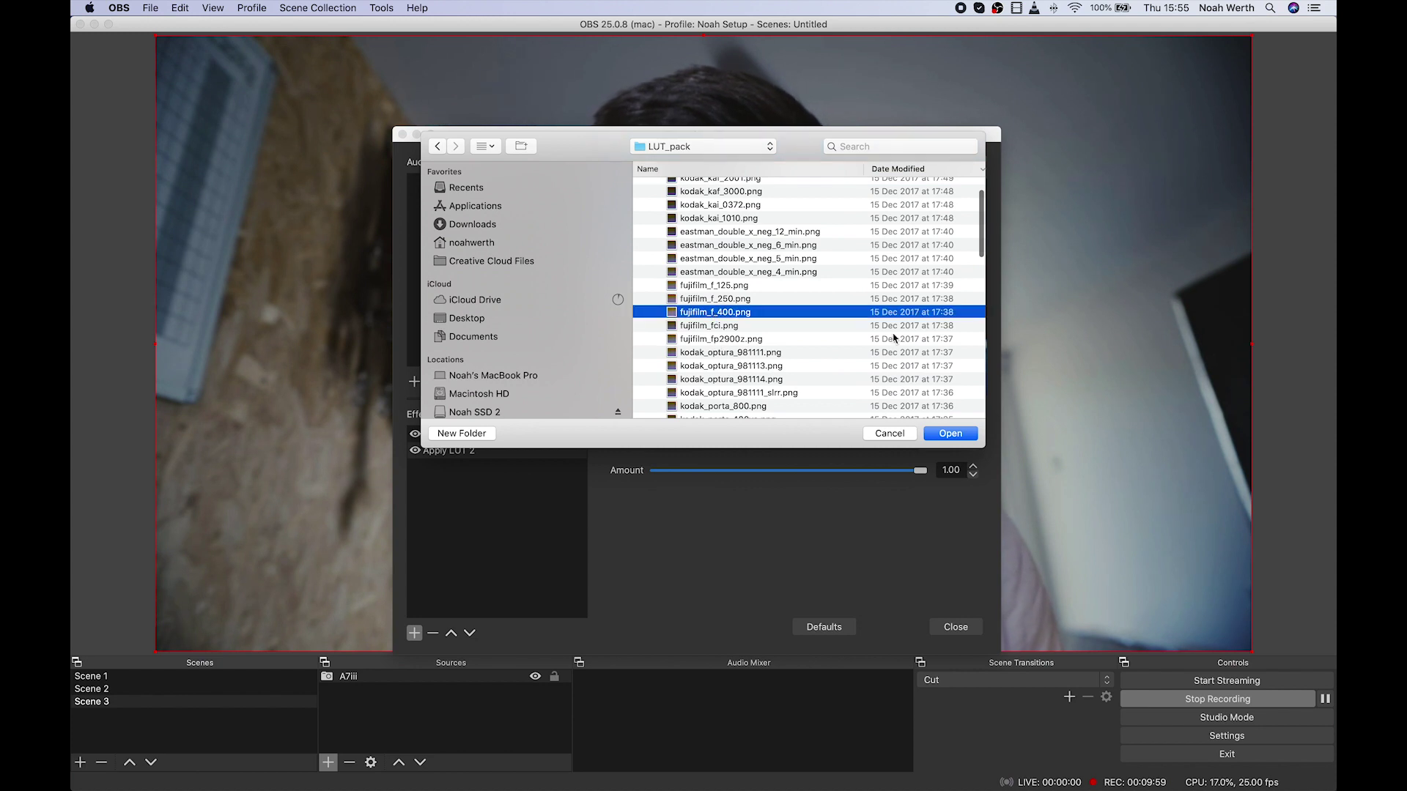
{"action": "left_click", "coordinate": [948, 433]}
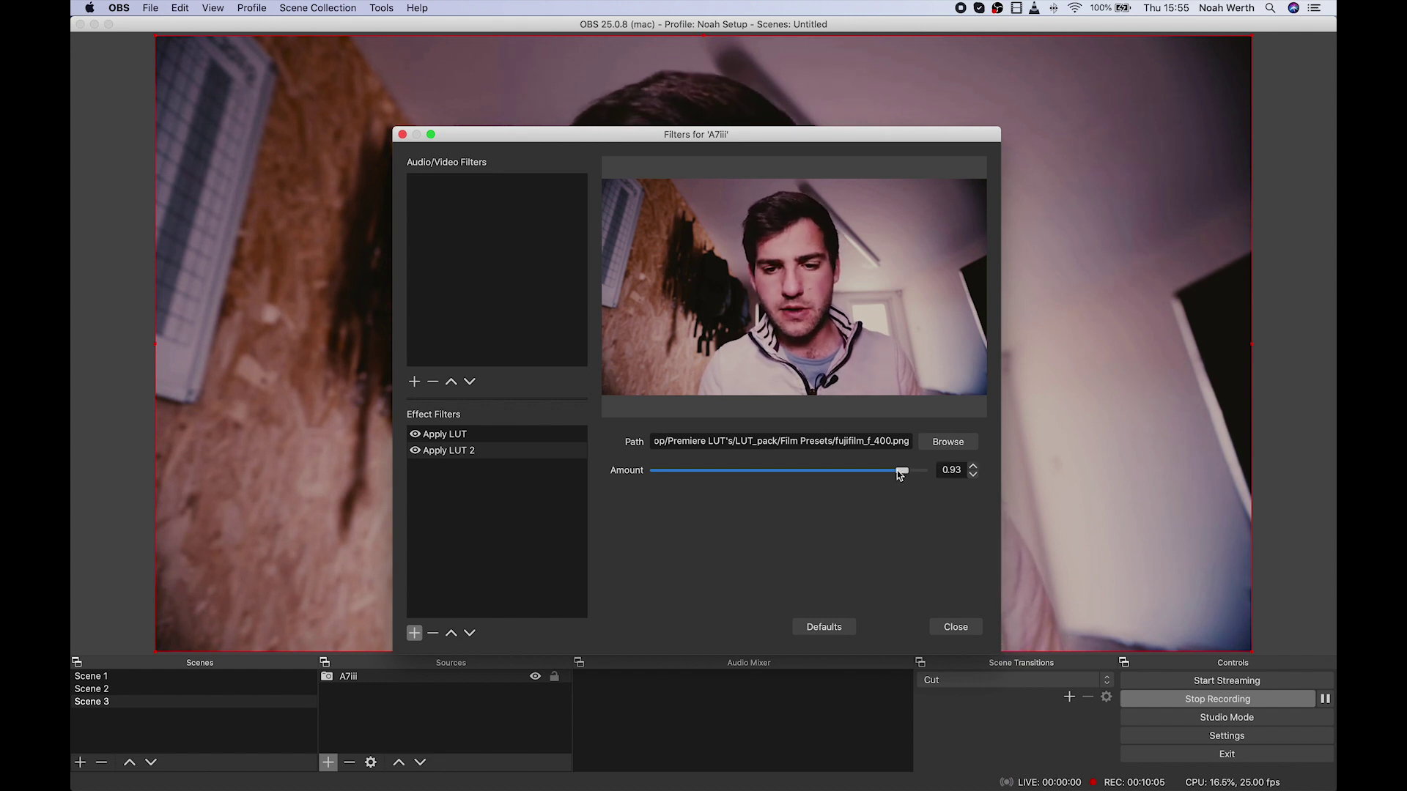
Set the fujifilm LUT Amount to 0.18 and close the filters window.
{"action": "left_click_drag", "start_coordinate": [897, 469], "coordinate": [669, 473]}
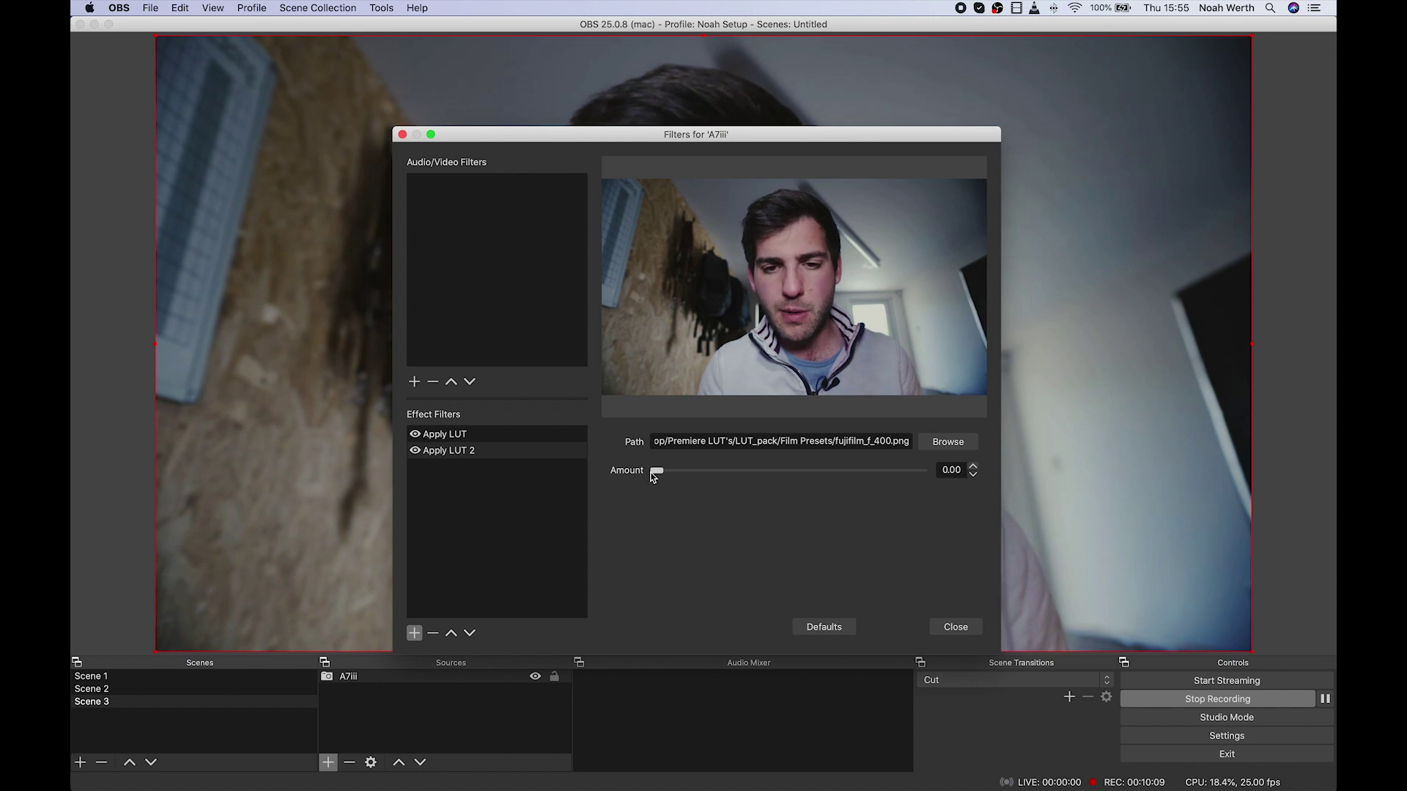
{"action": "left_click_drag", "start_coordinate": [653, 477], "coordinate": [703, 473]}
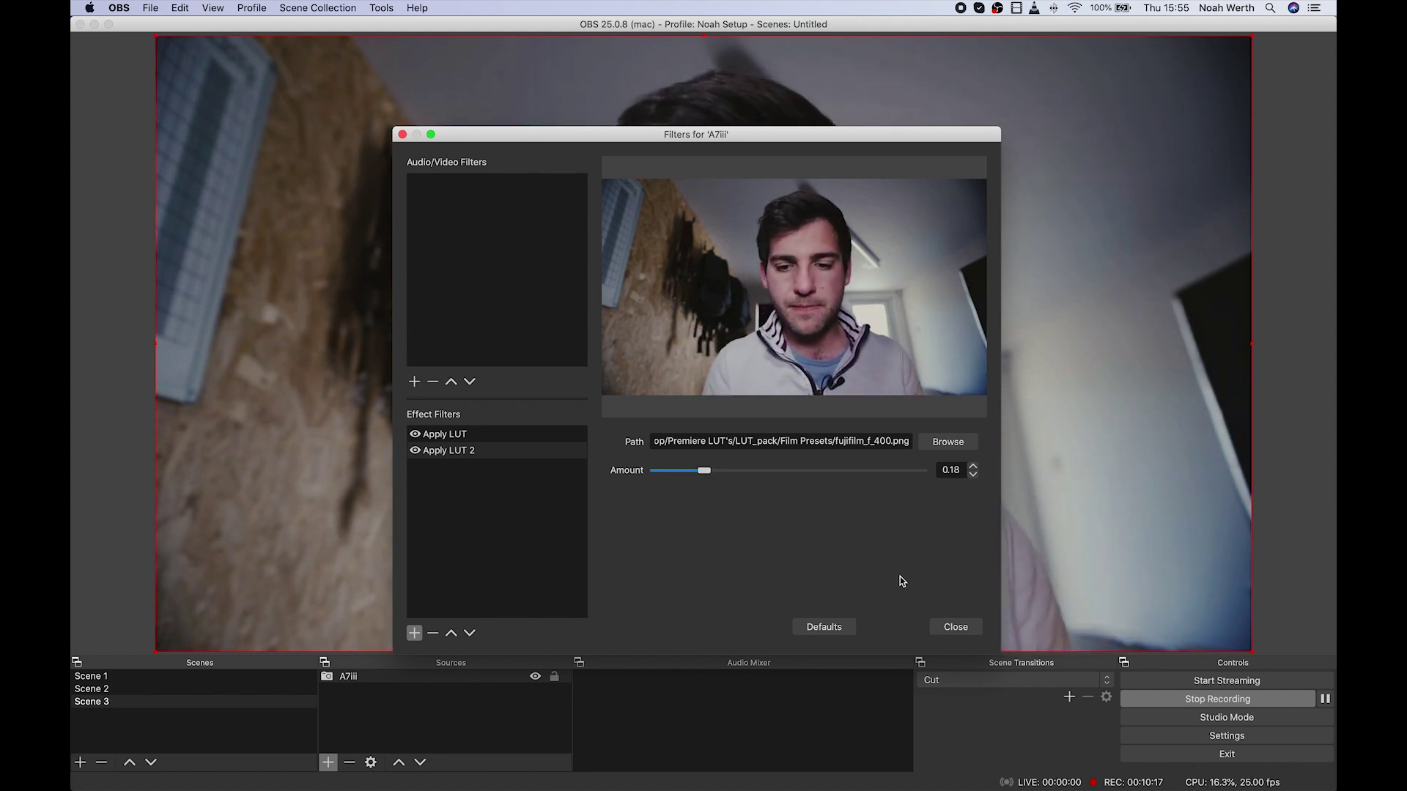
{"action": "left_click", "coordinate": [956, 627]}
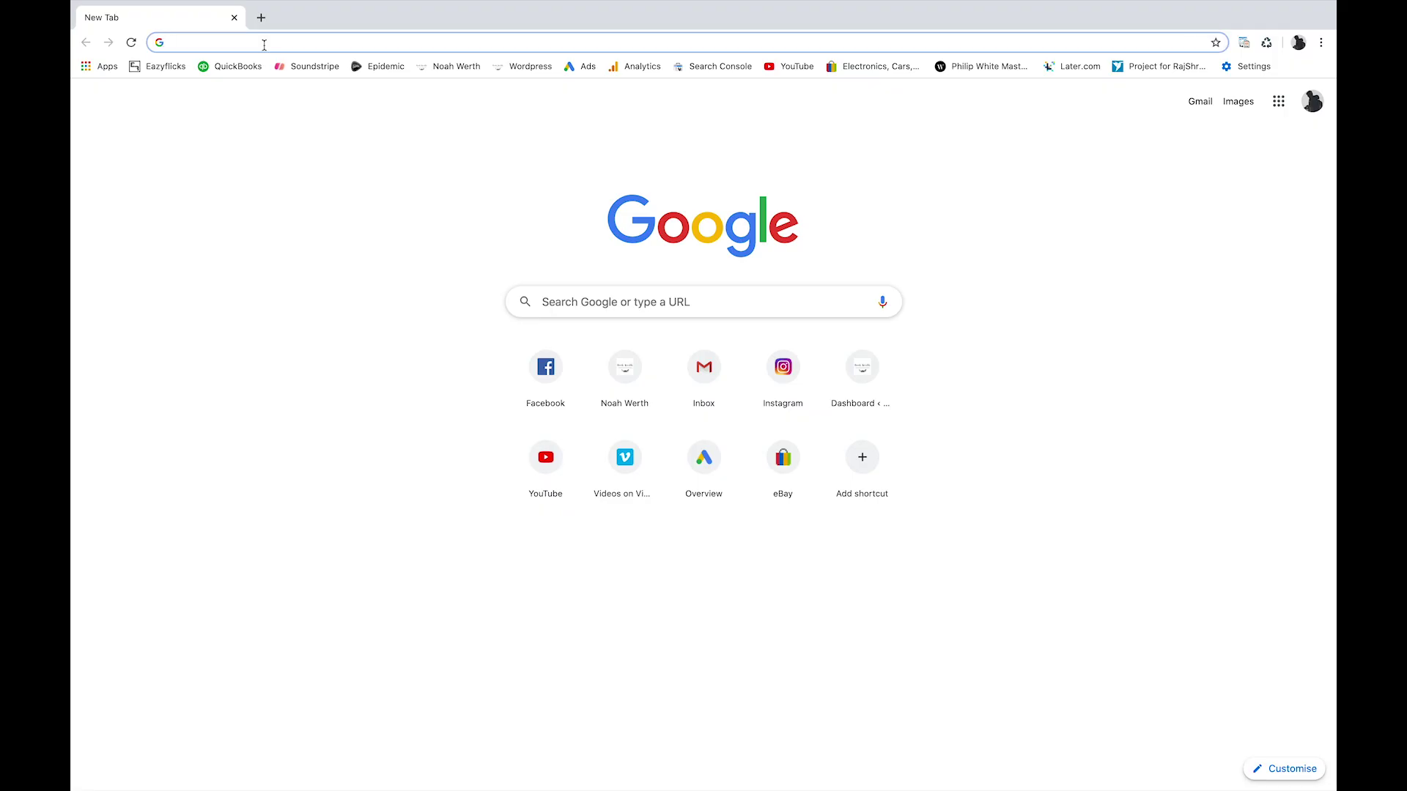
Load facebook.com and go to the photography business Page.
{"action": "type", "text": "face"}
{"action": "key", "text": "Return"}
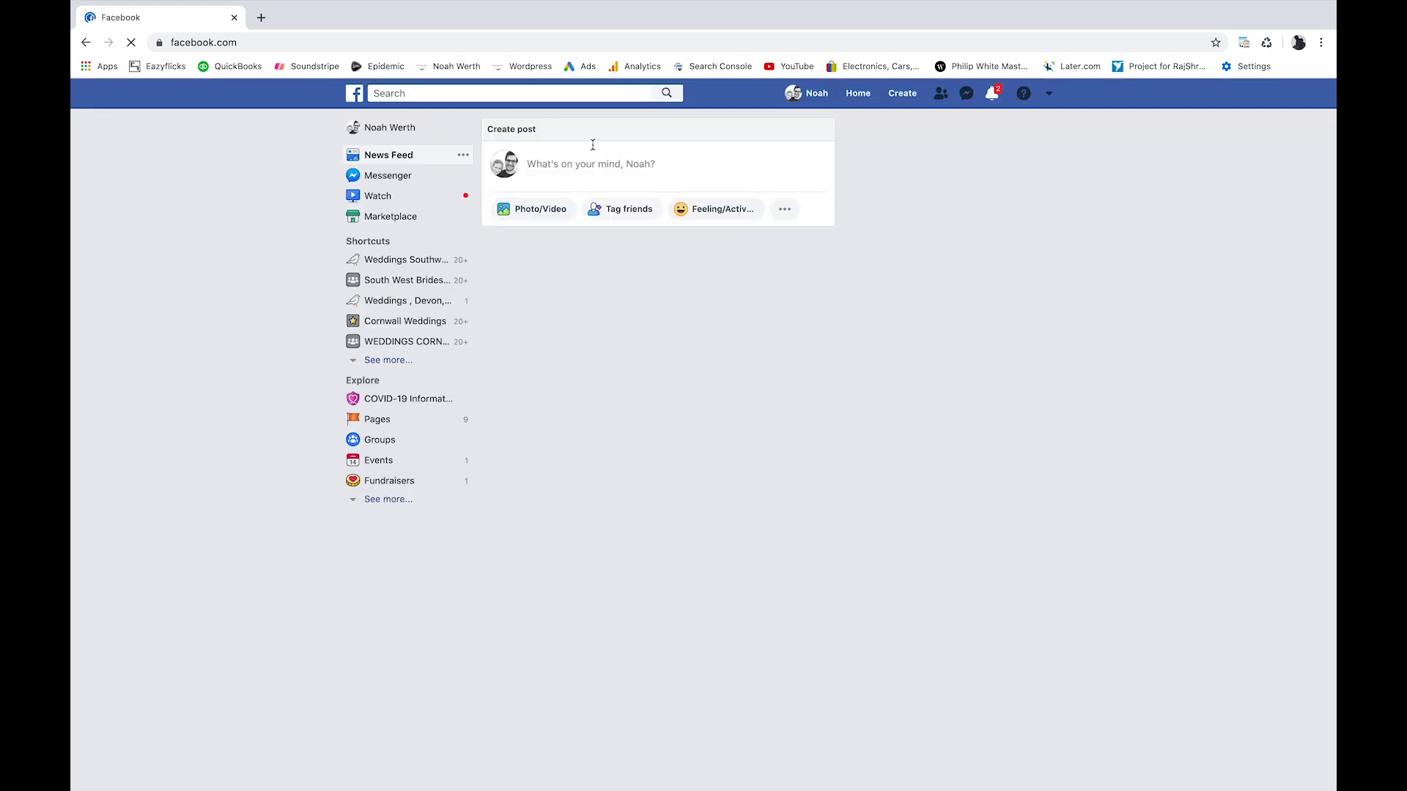
{"action": "left_click", "coordinate": [559, 156]}
{"action": "left_click", "coordinate": [941, 198]}
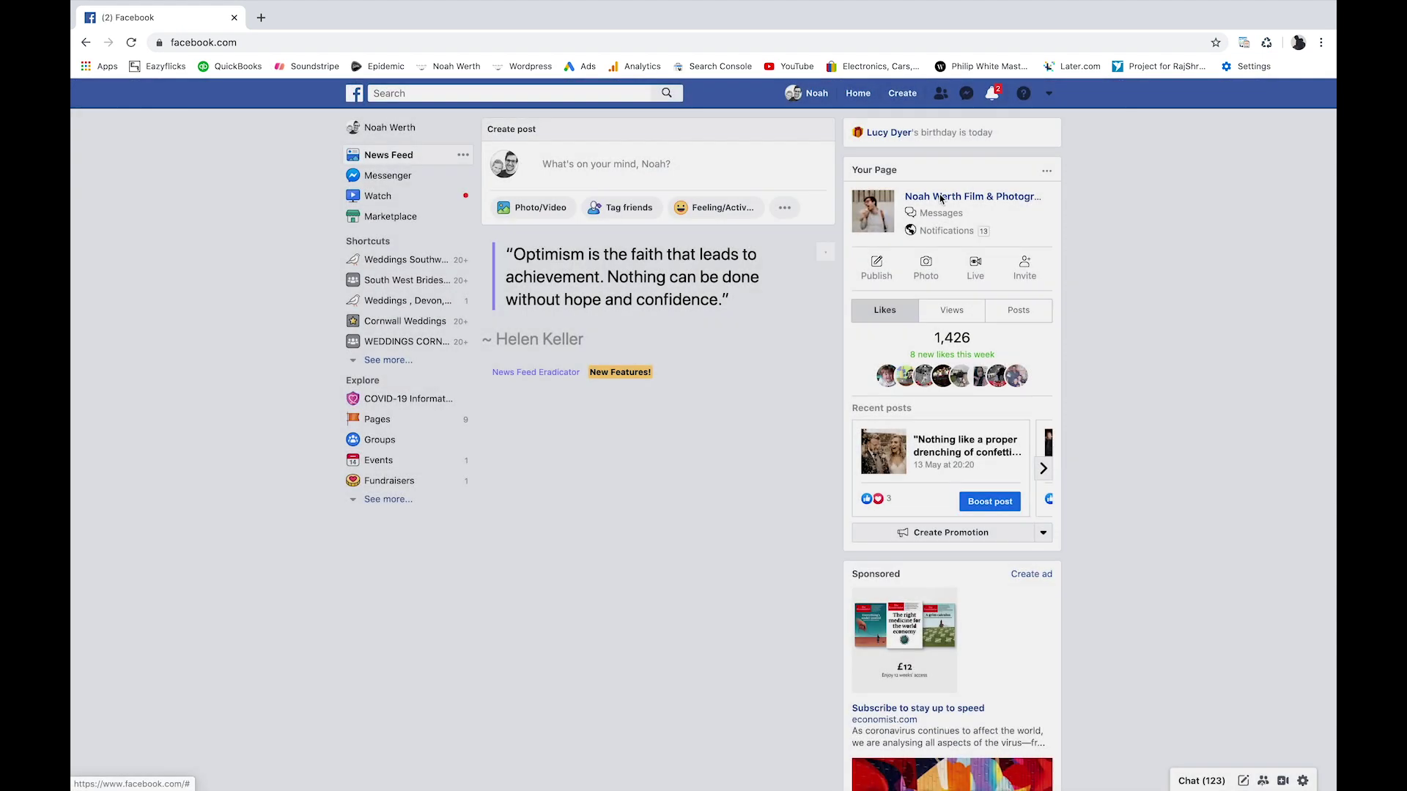
{"action": "left_click", "coordinate": [926, 205]}
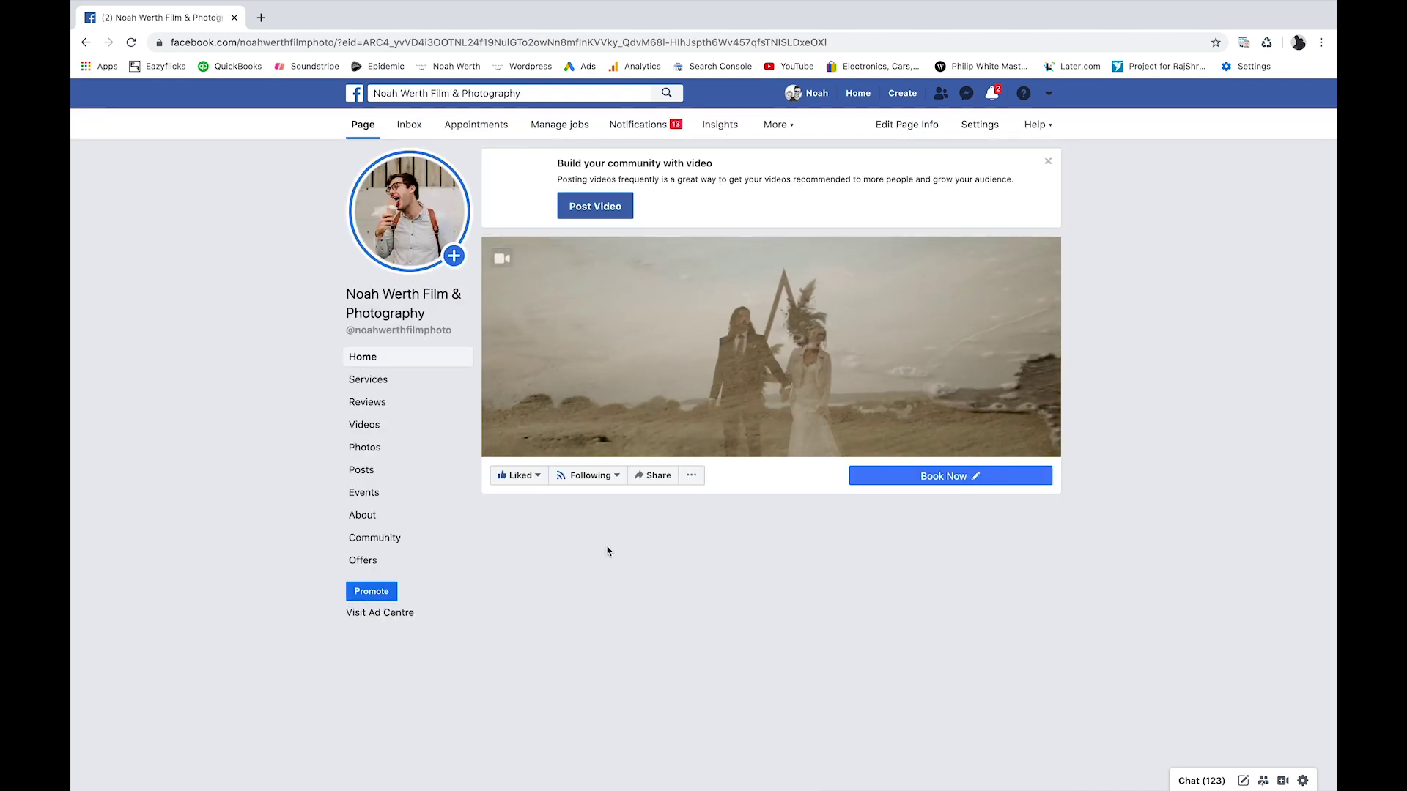
Start a Live video setup on the Page and allow camera and microphone access.
{"action": "scroll", "coordinate": [606, 550], "scroll_direction": "down", "scroll_amount": 3}
{"action": "scroll", "coordinate": [606, 549], "scroll_direction": "down", "scroll_amount": 4}
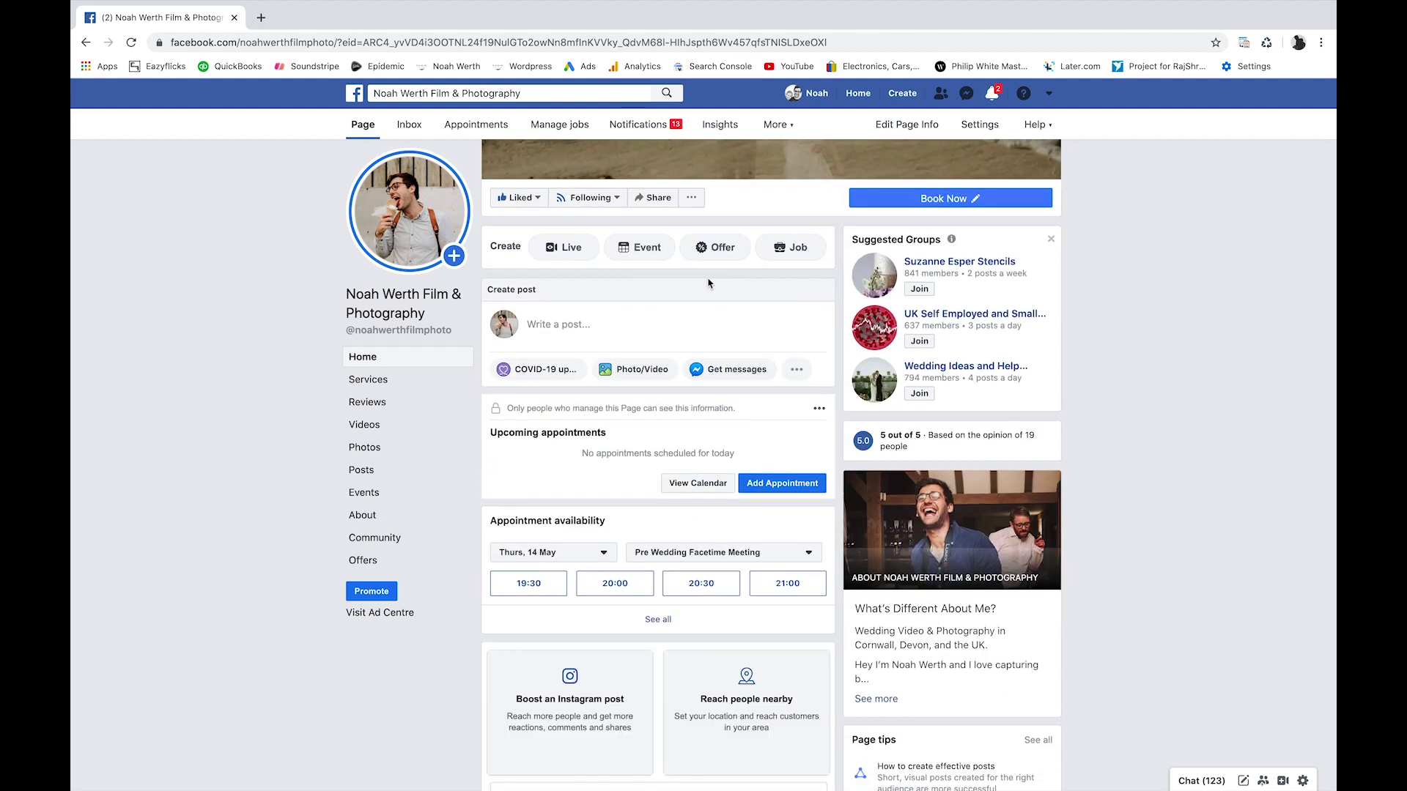
{"action": "left_click", "coordinate": [714, 324]}
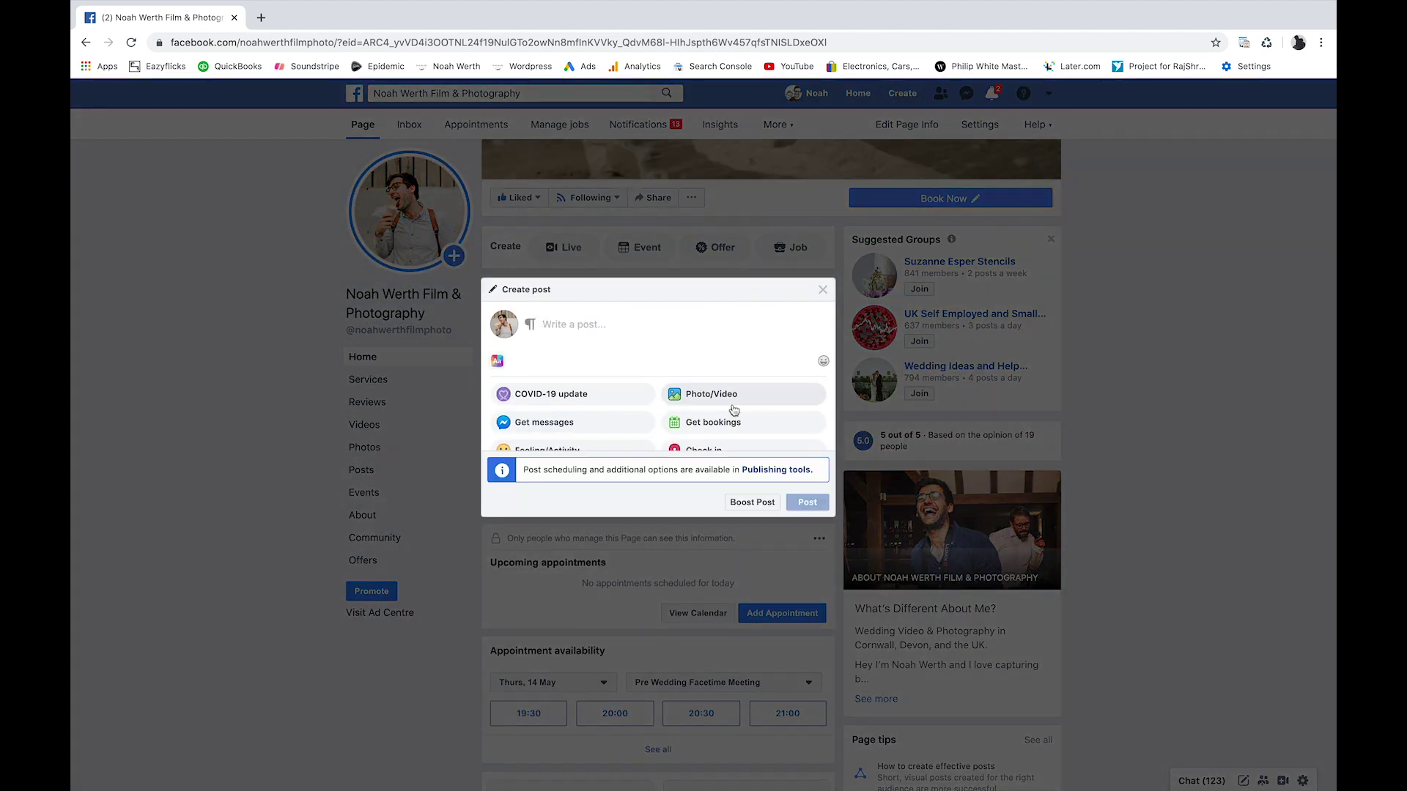
{"action": "scroll", "coordinate": [733, 410], "scroll_direction": "down", "scroll_amount": 3}
{"action": "scroll", "coordinate": [726, 396], "scroll_direction": "up", "scroll_amount": 3}
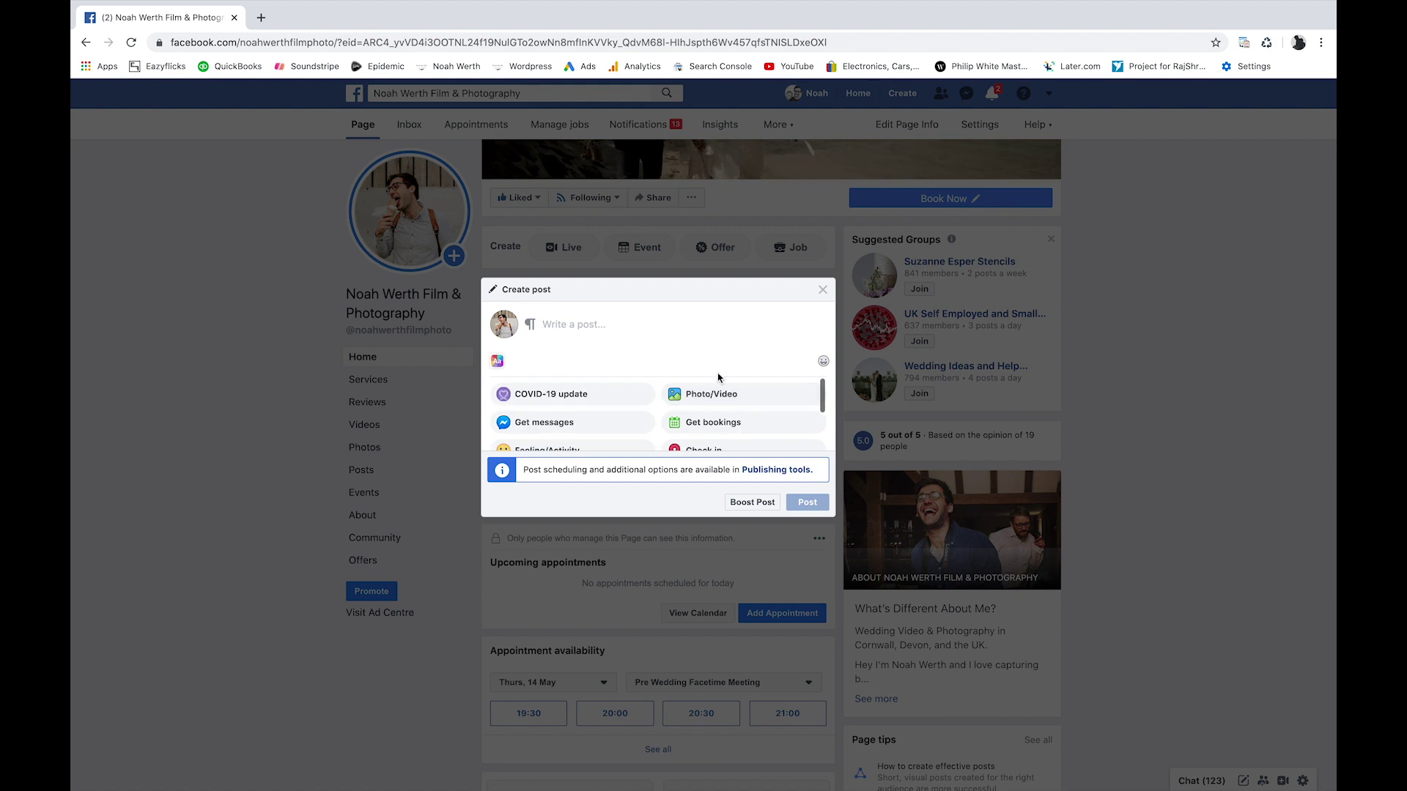
{"action": "left_click", "coordinate": [577, 249]}
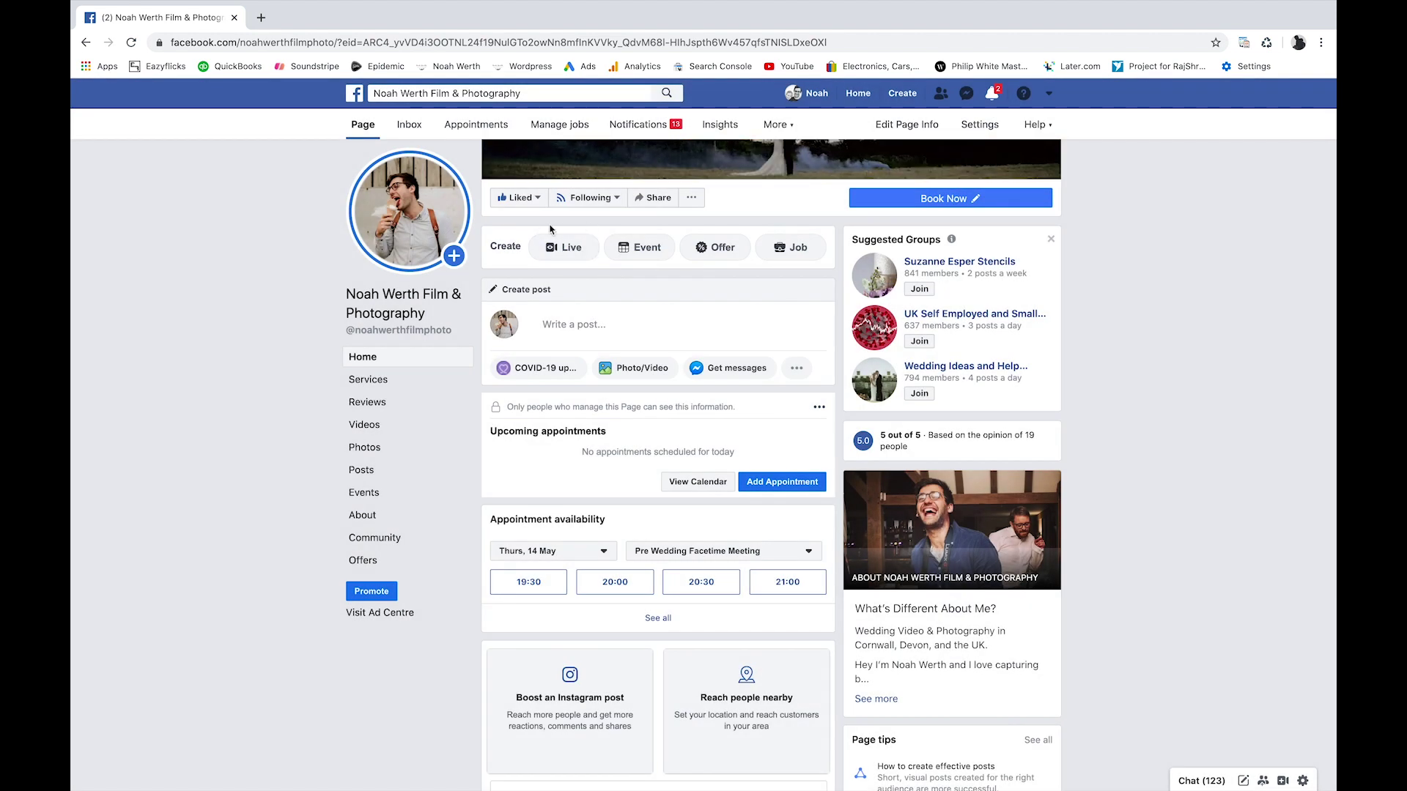
{"action": "left_click", "coordinate": [571, 249]}
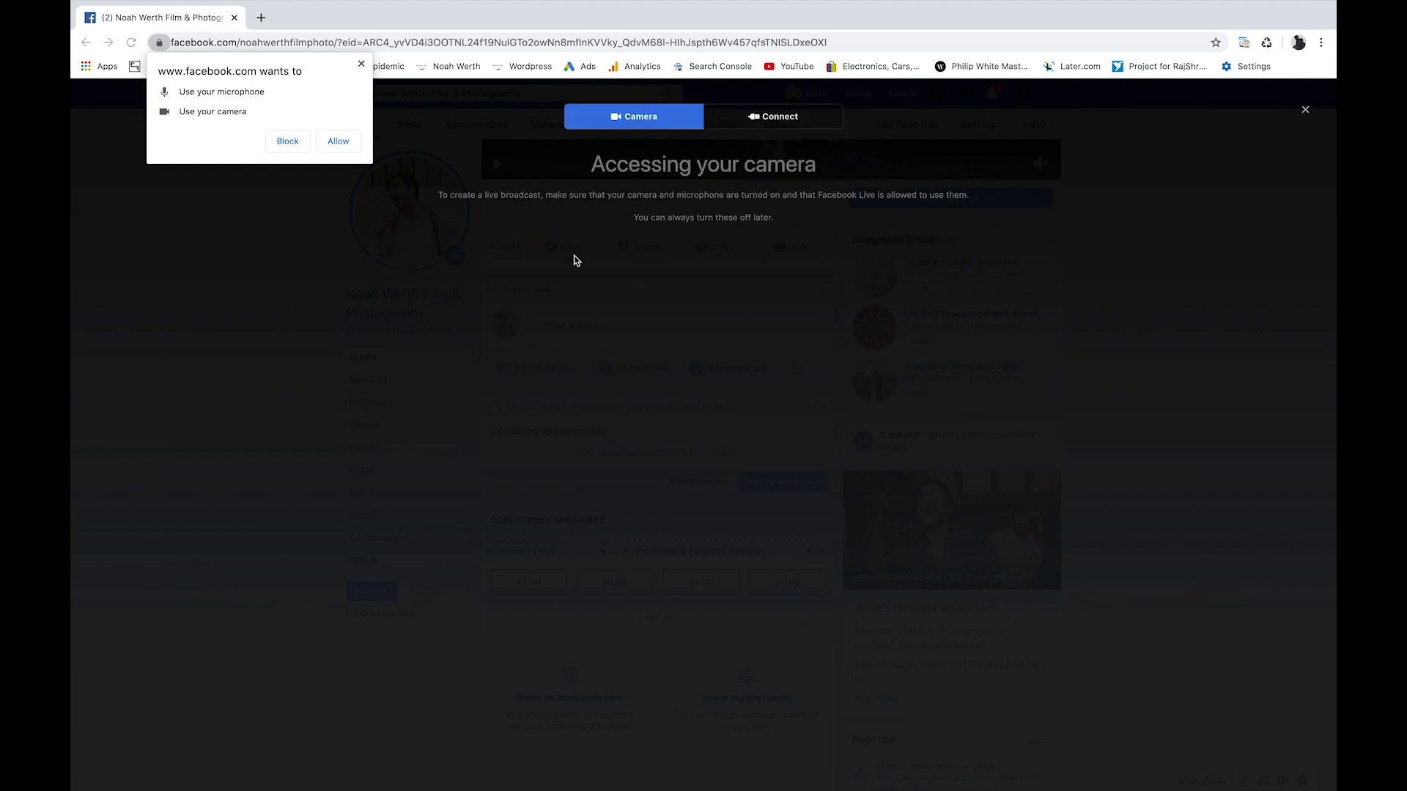
{"action": "left_click", "coordinate": [328, 142]}
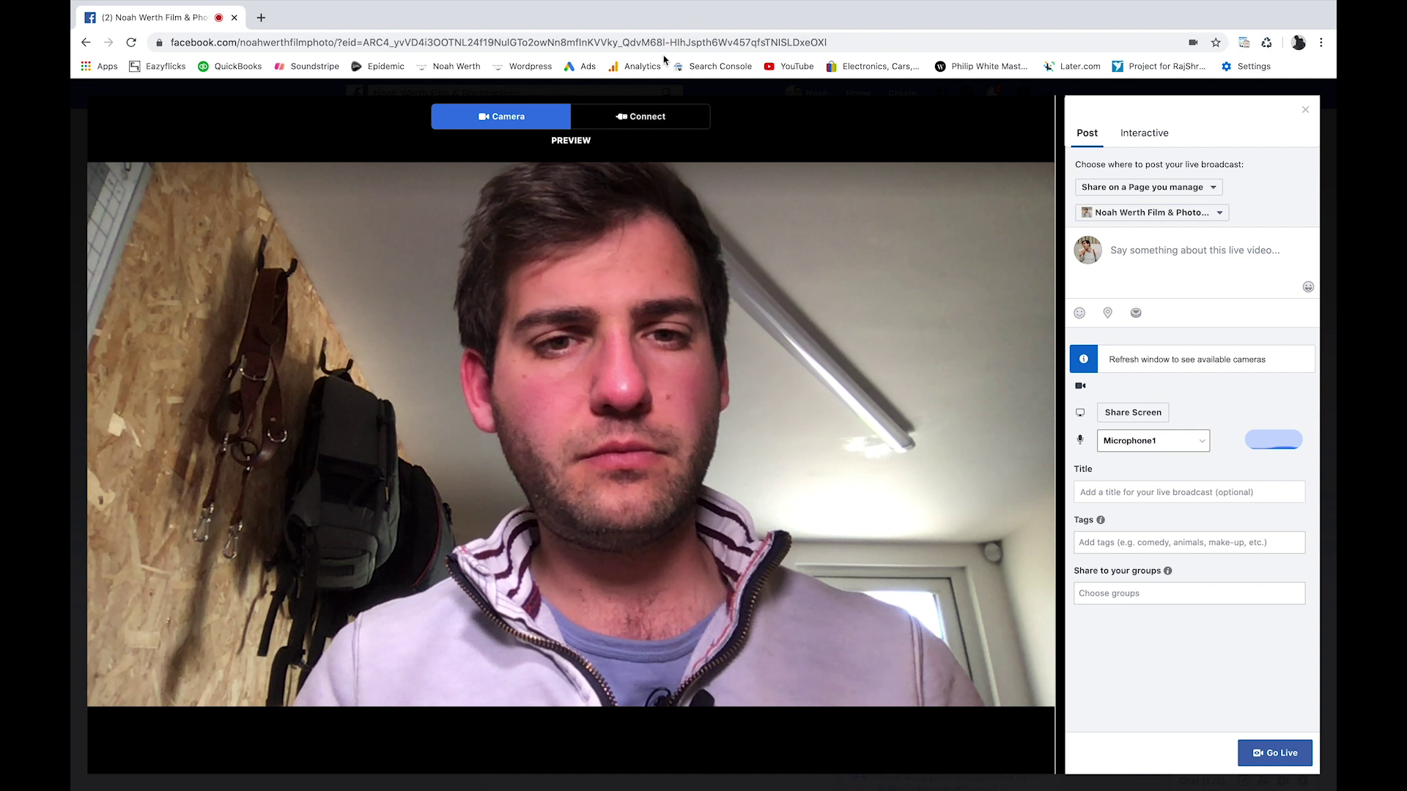
Copy the stream key from the Connect view and bring OBS Studio back to front.
{"action": "left_click", "coordinate": [636, 118]}
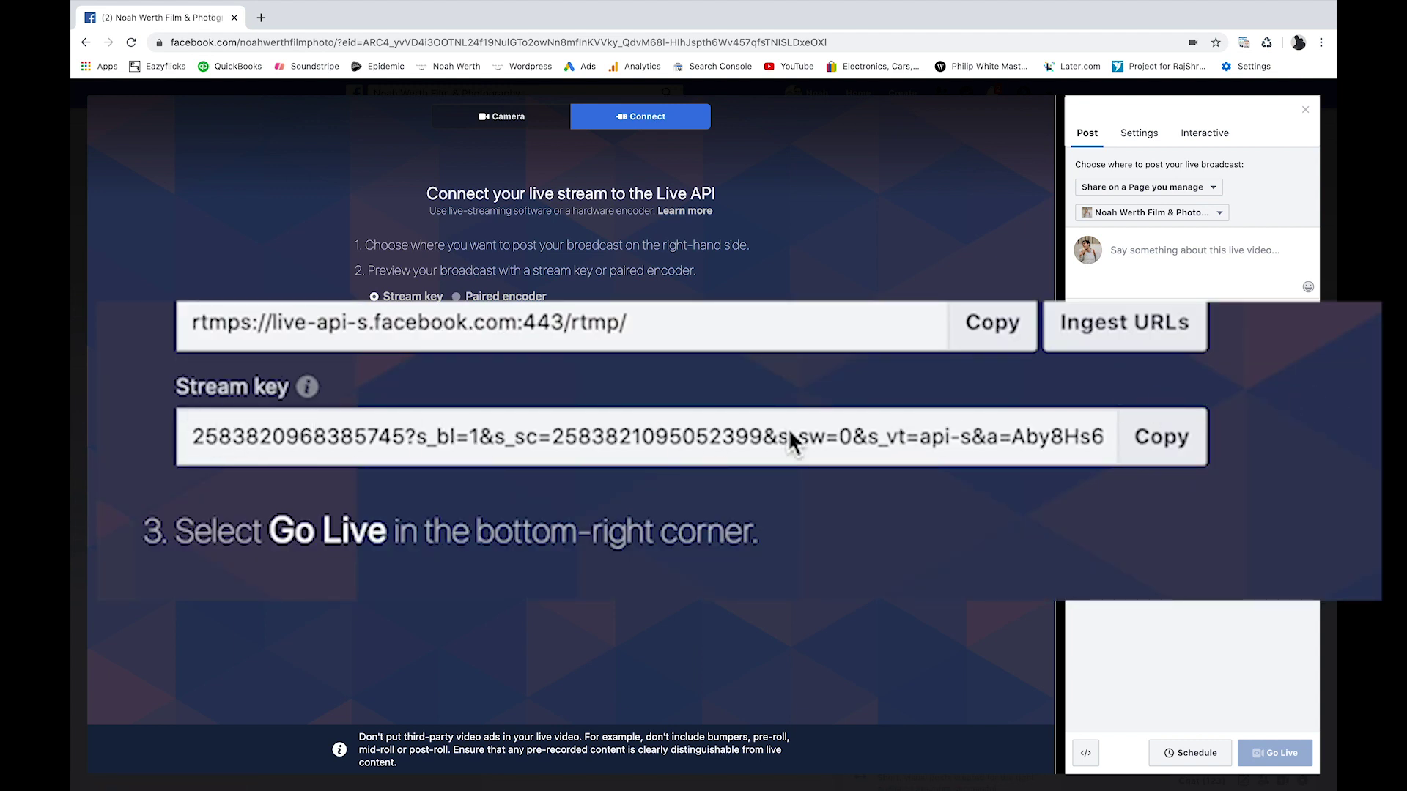
{"action": "left_click", "coordinate": [1187, 448]}
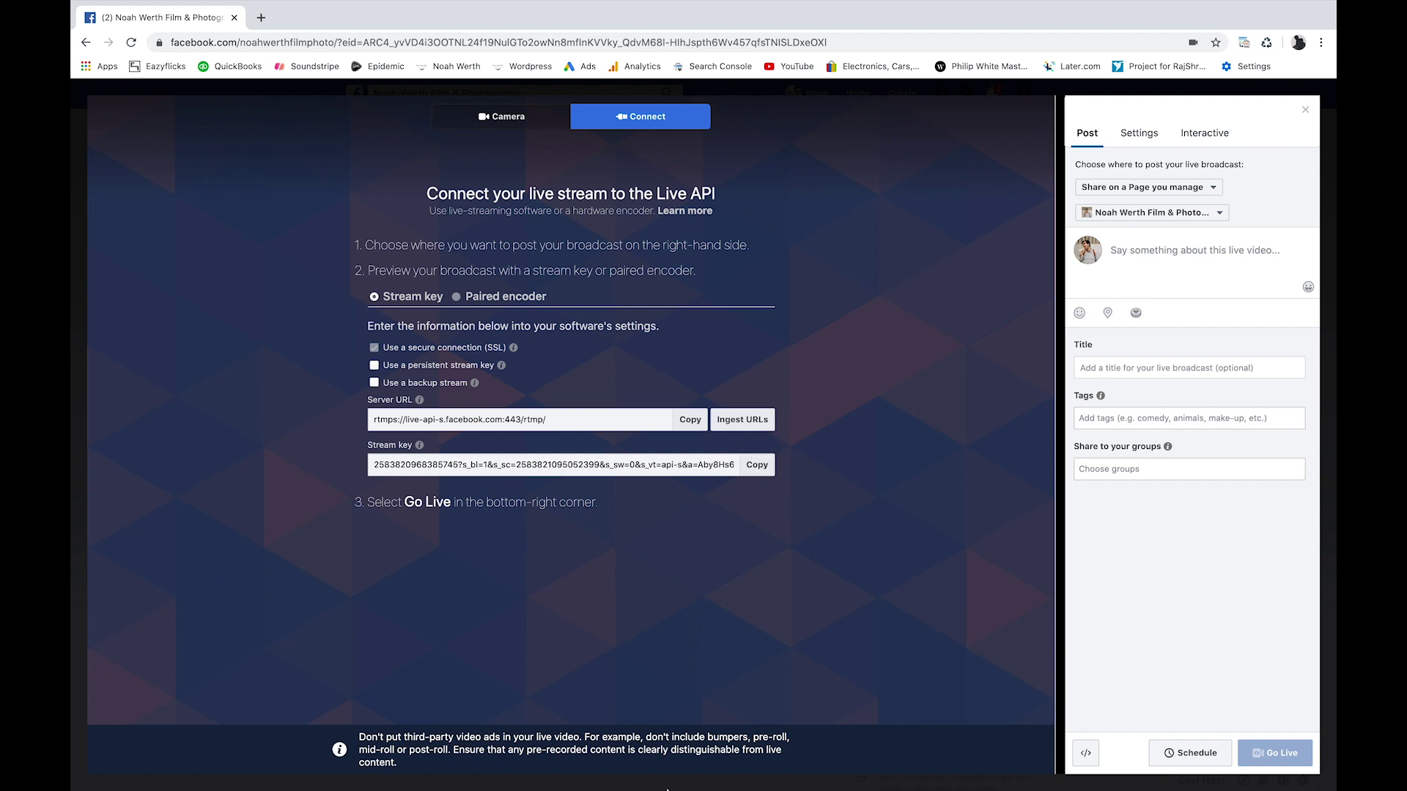
{"action": "mouse_move", "coordinate": [666, 790]}
{"action": "left_click", "coordinate": [811, 773]}
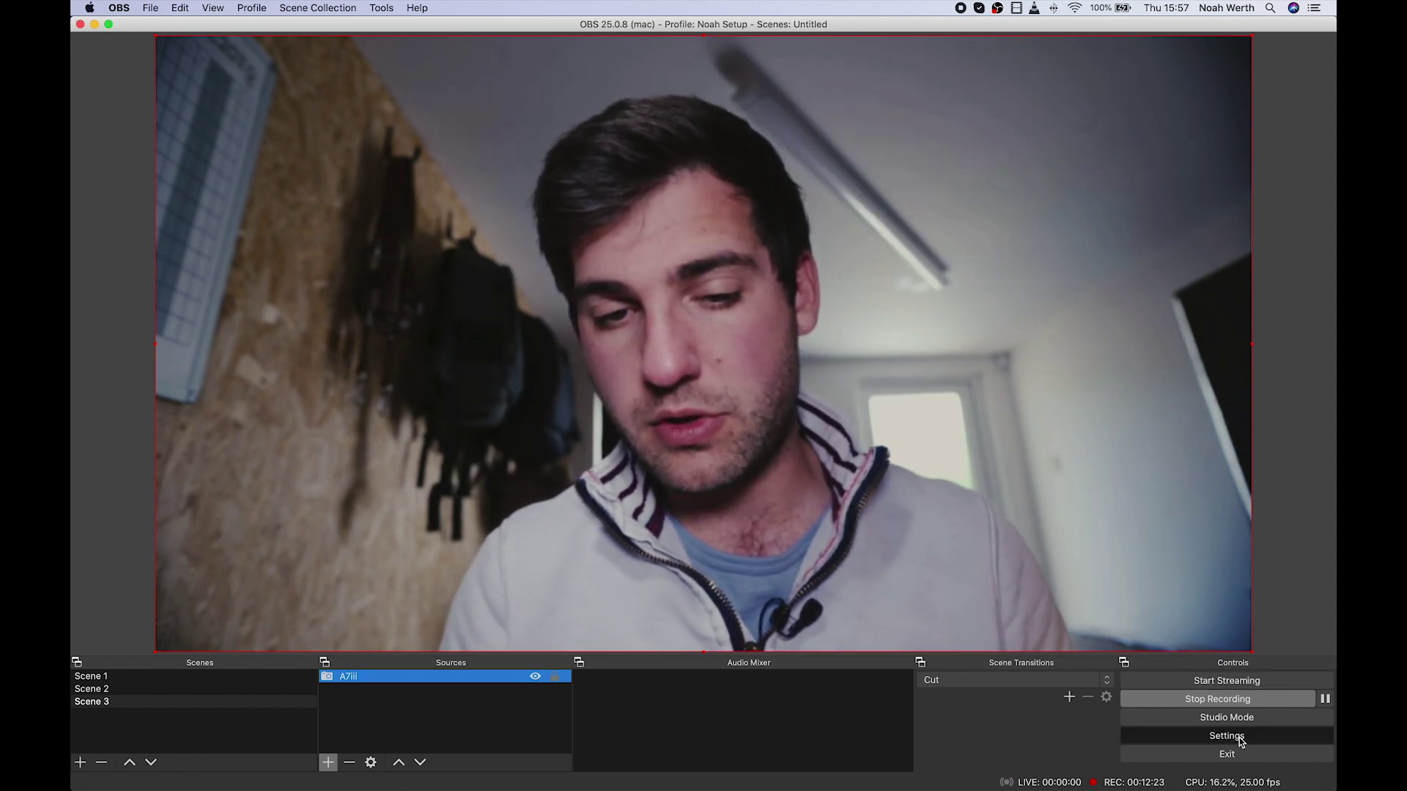
Paste the Facebook stream key into OBS Stream settings, save, and start streaming.
{"action": "left_click", "coordinate": [1244, 743]}
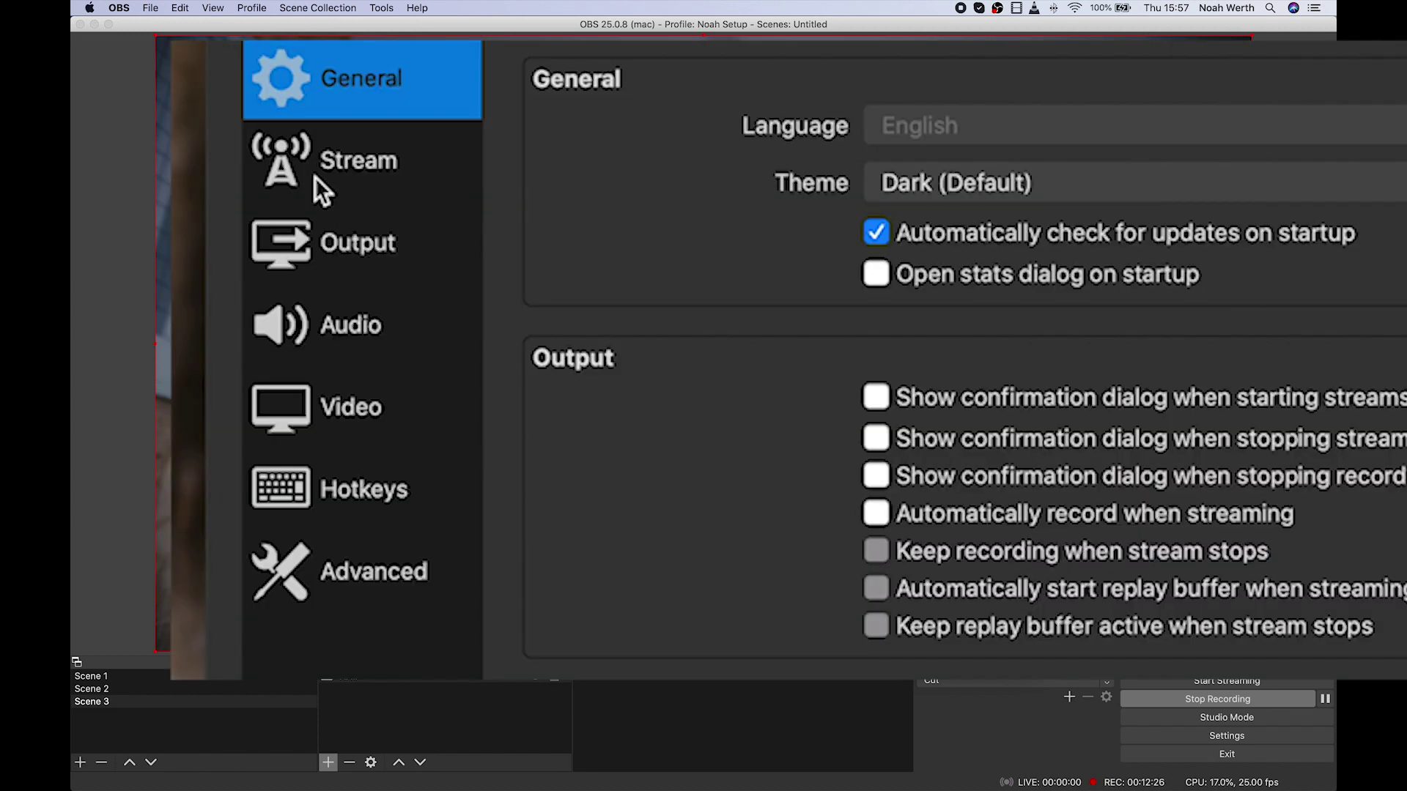
{"action": "left_click", "coordinate": [397, 214]}
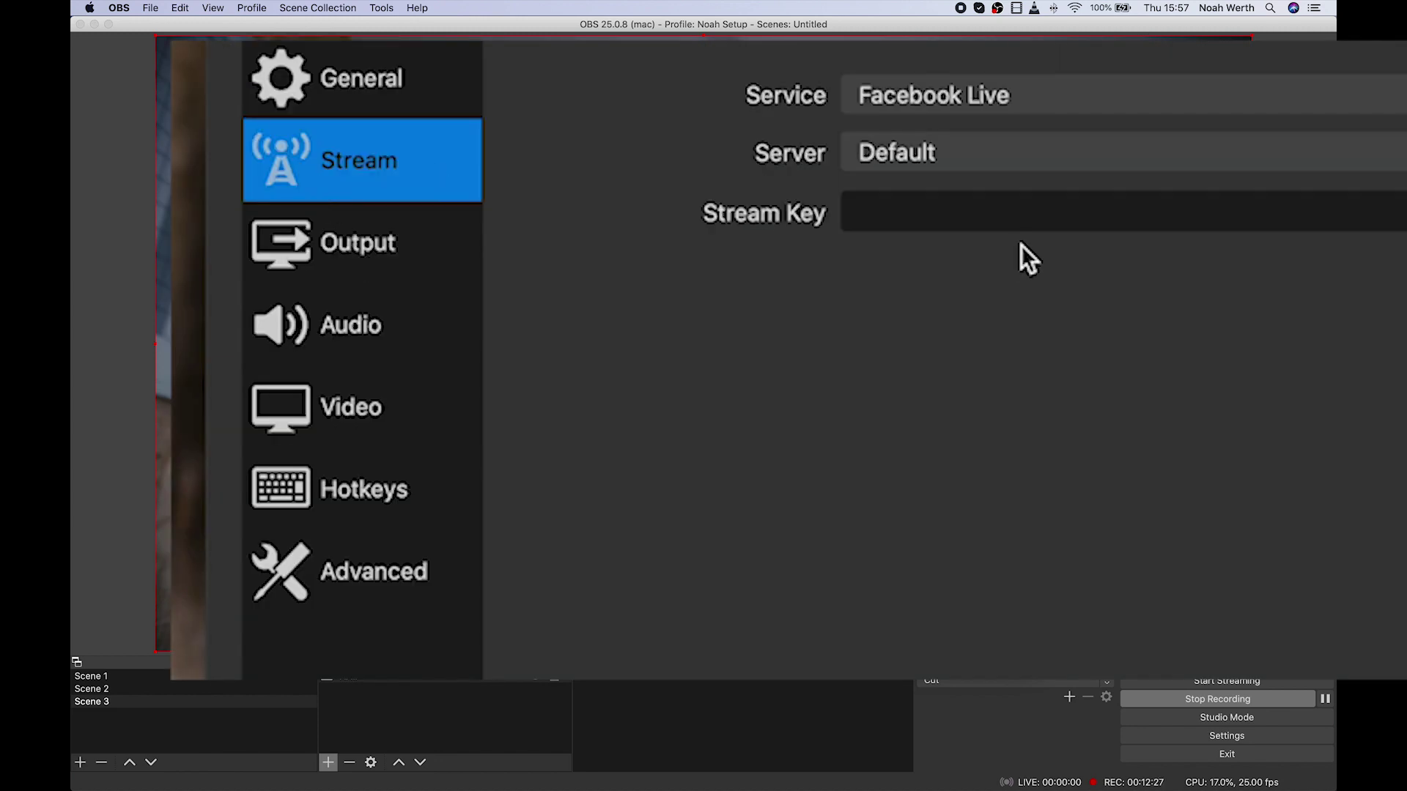
{"action": "left_click", "coordinate": [992, 222]}
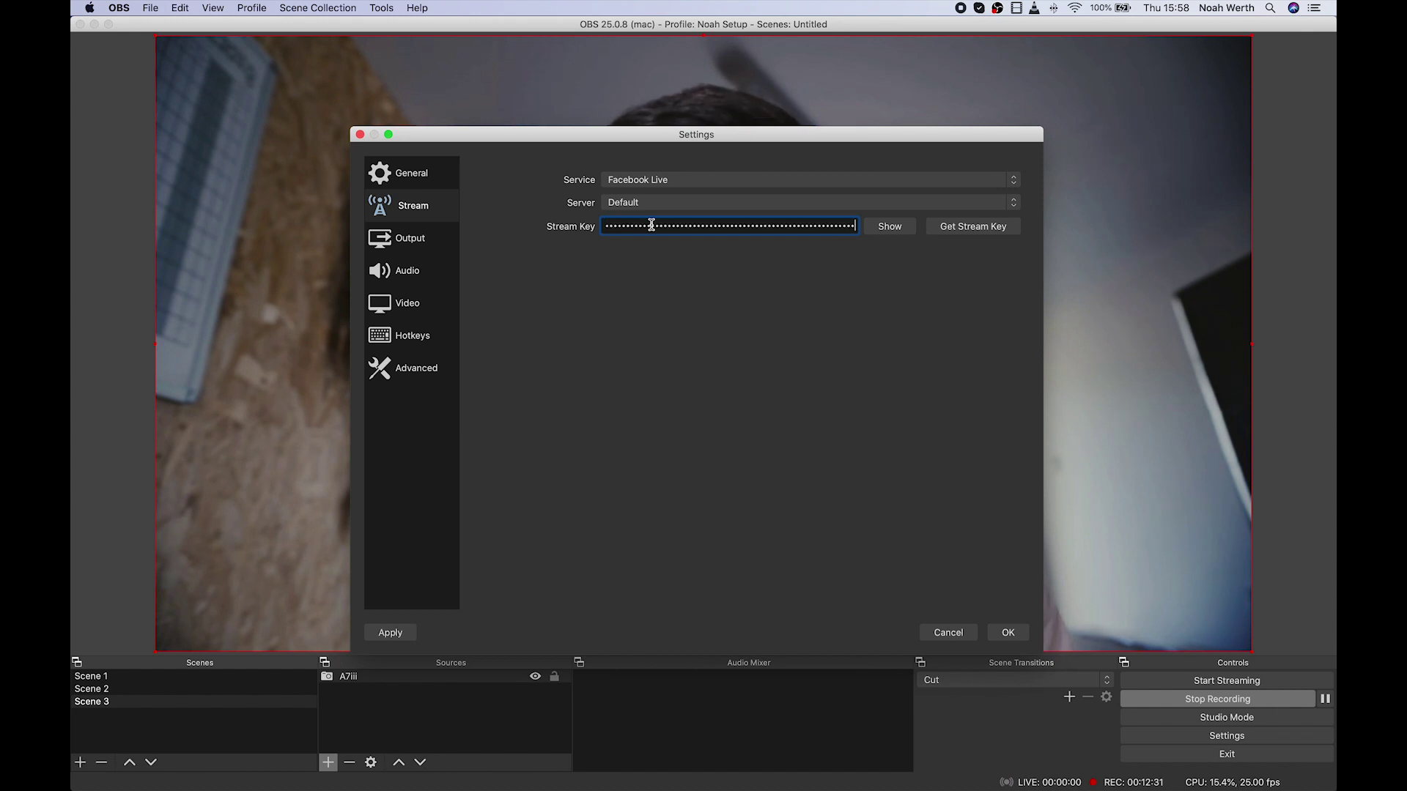
{"action": "left_click", "coordinate": [1008, 633]}
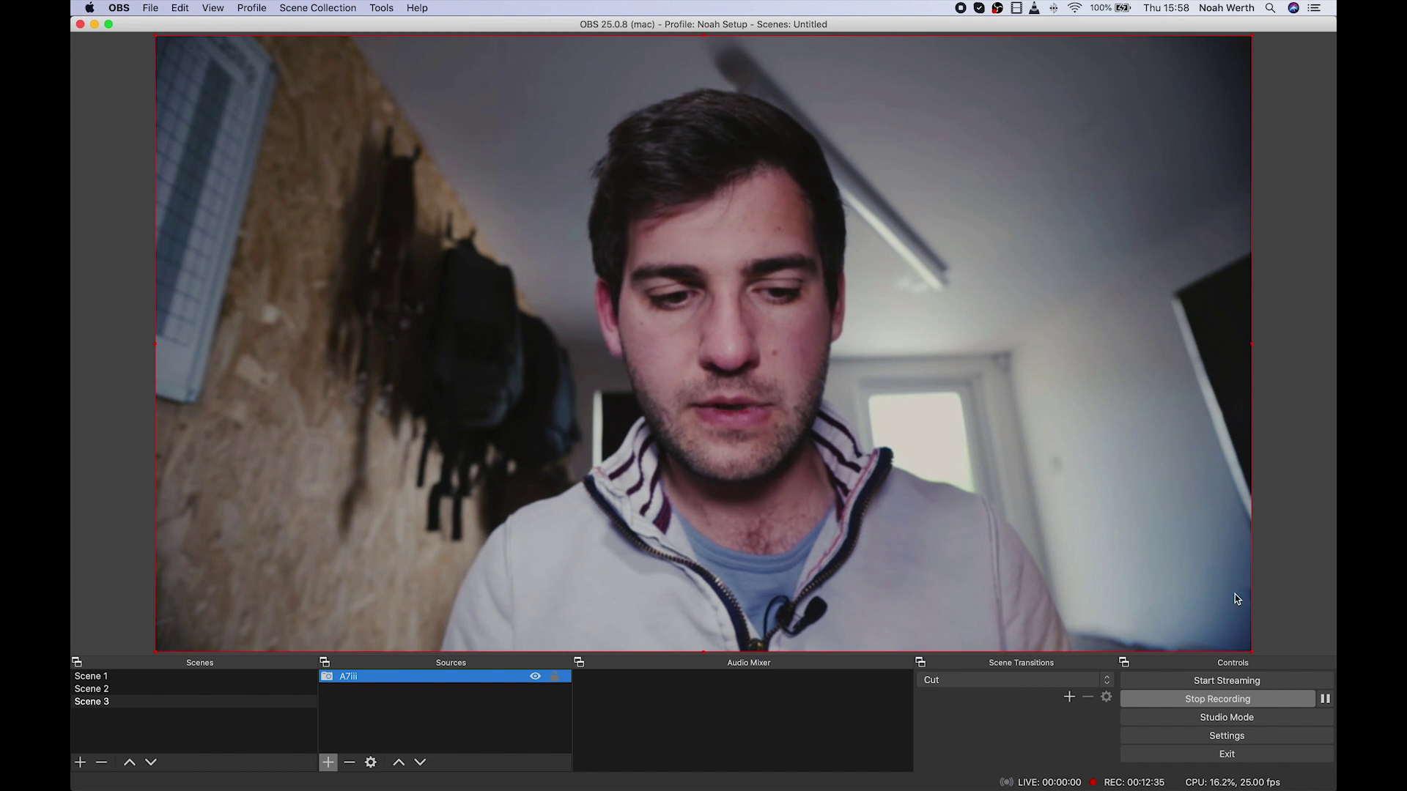
{"action": "left_click", "coordinate": [1234, 682]}
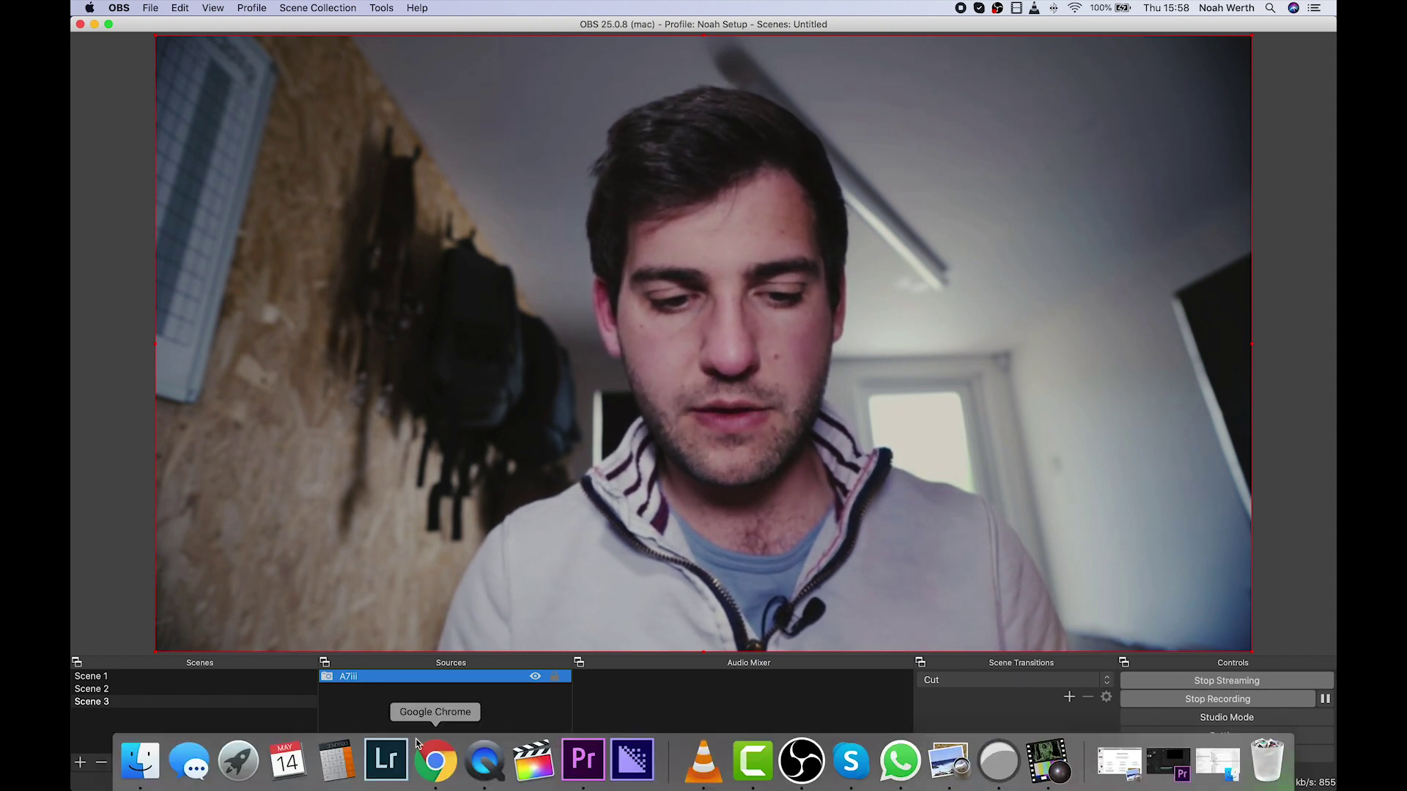
In Chrome, confirm the Facebook Live preview receives video at 1920x1080.
{"action": "left_click", "coordinate": [428, 761]}
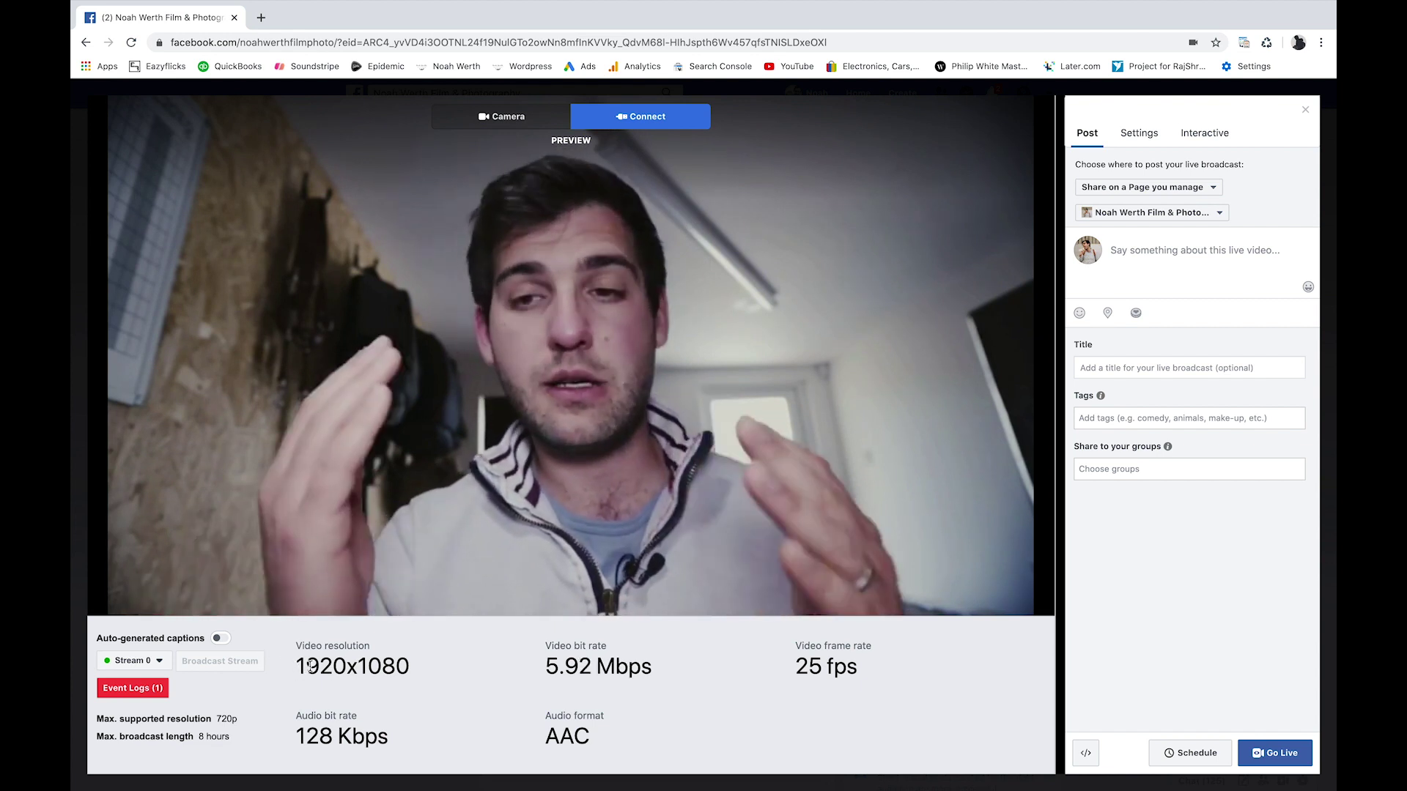
{"action": "double_click", "coordinate": [411, 667]}
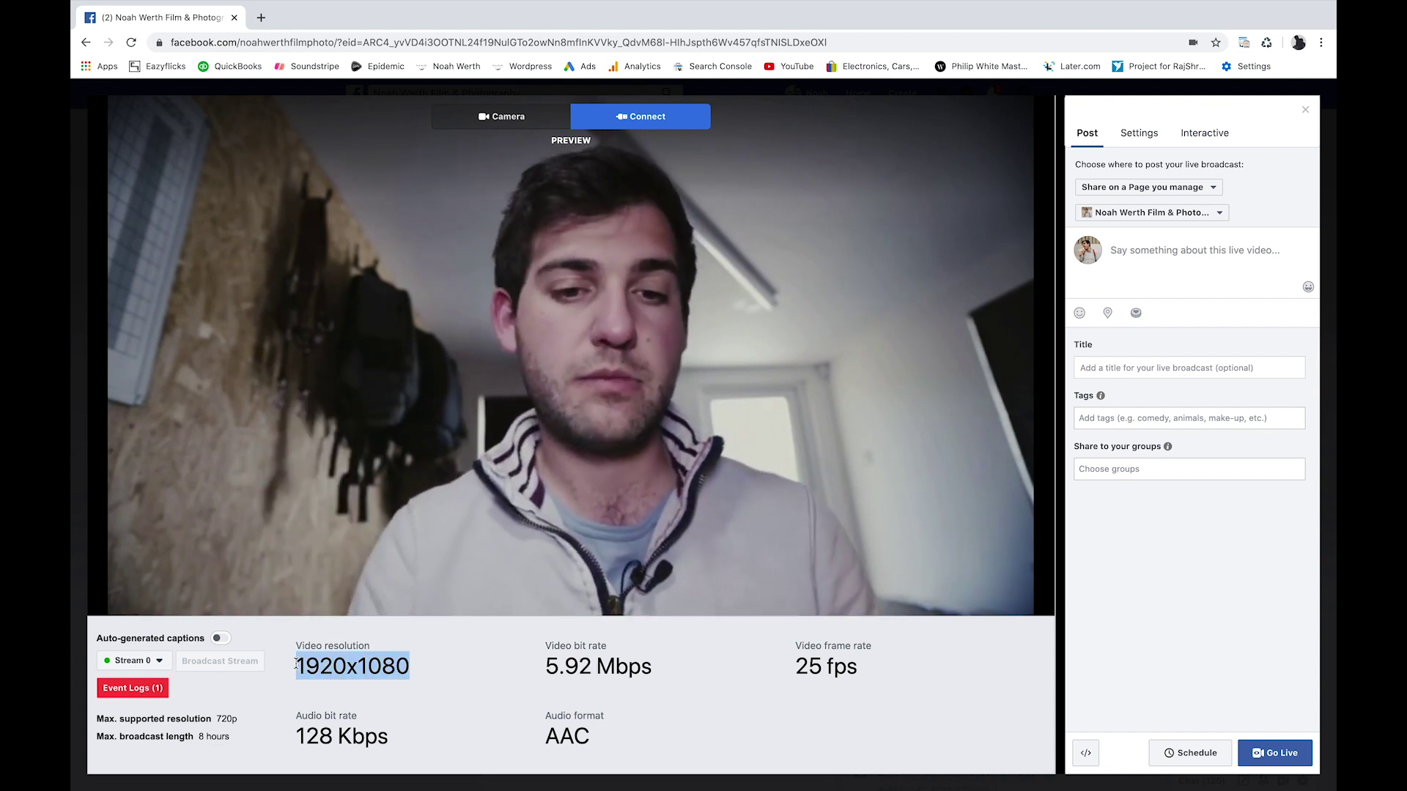
{"action": "mouse_move", "coordinate": [410, 667]}
{"action": "left_mouse_down"}
{"action": "mouse_move", "coordinate": [288, 671]}
{"action": "mouse_move", "coordinate": [408, 667]}
{"action": "left_mouse_up"}
{"action": "left_click", "coordinate": [409, 667]}
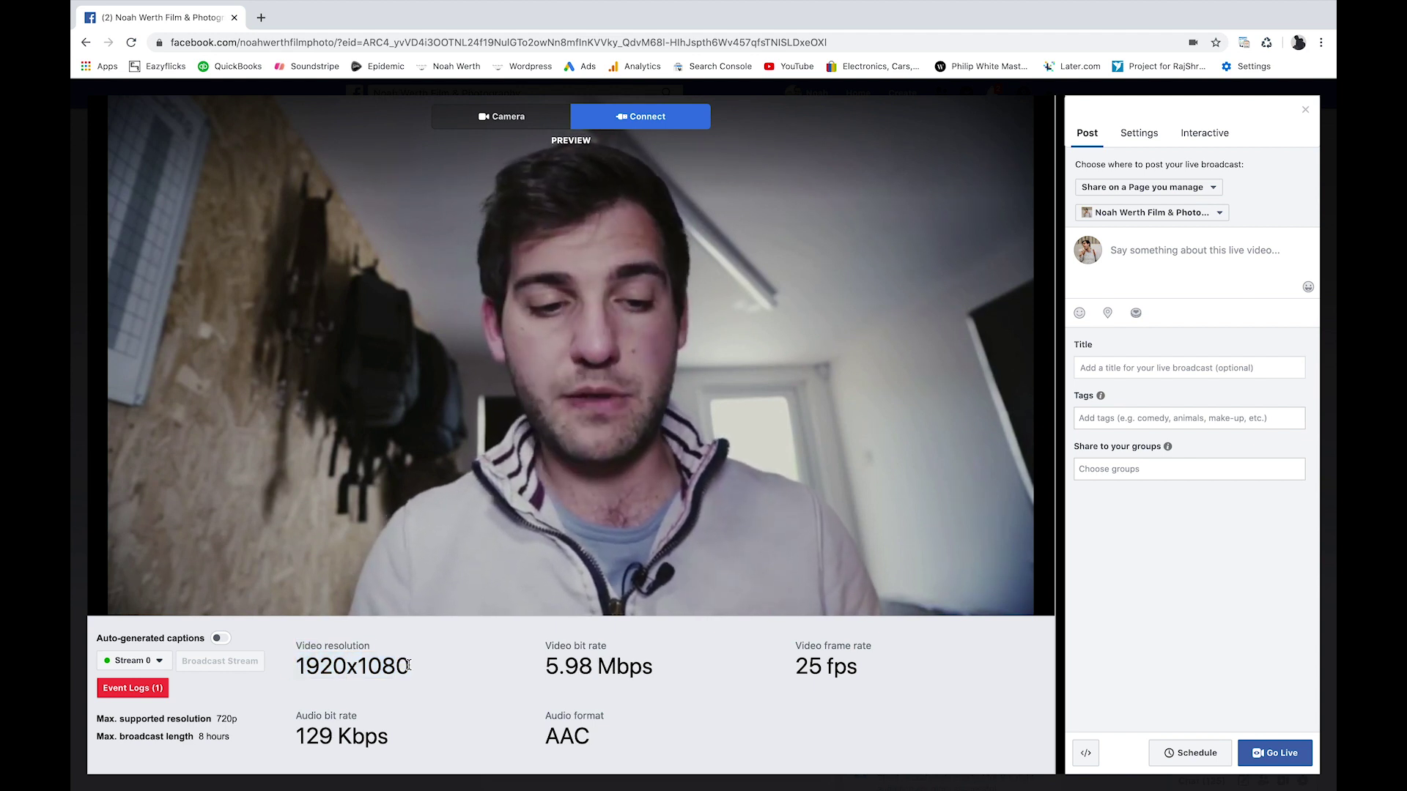
Open and close the event log, then check the video bit rate and 25 fps frame rate.
{"action": "left_click", "coordinate": [142, 690]}
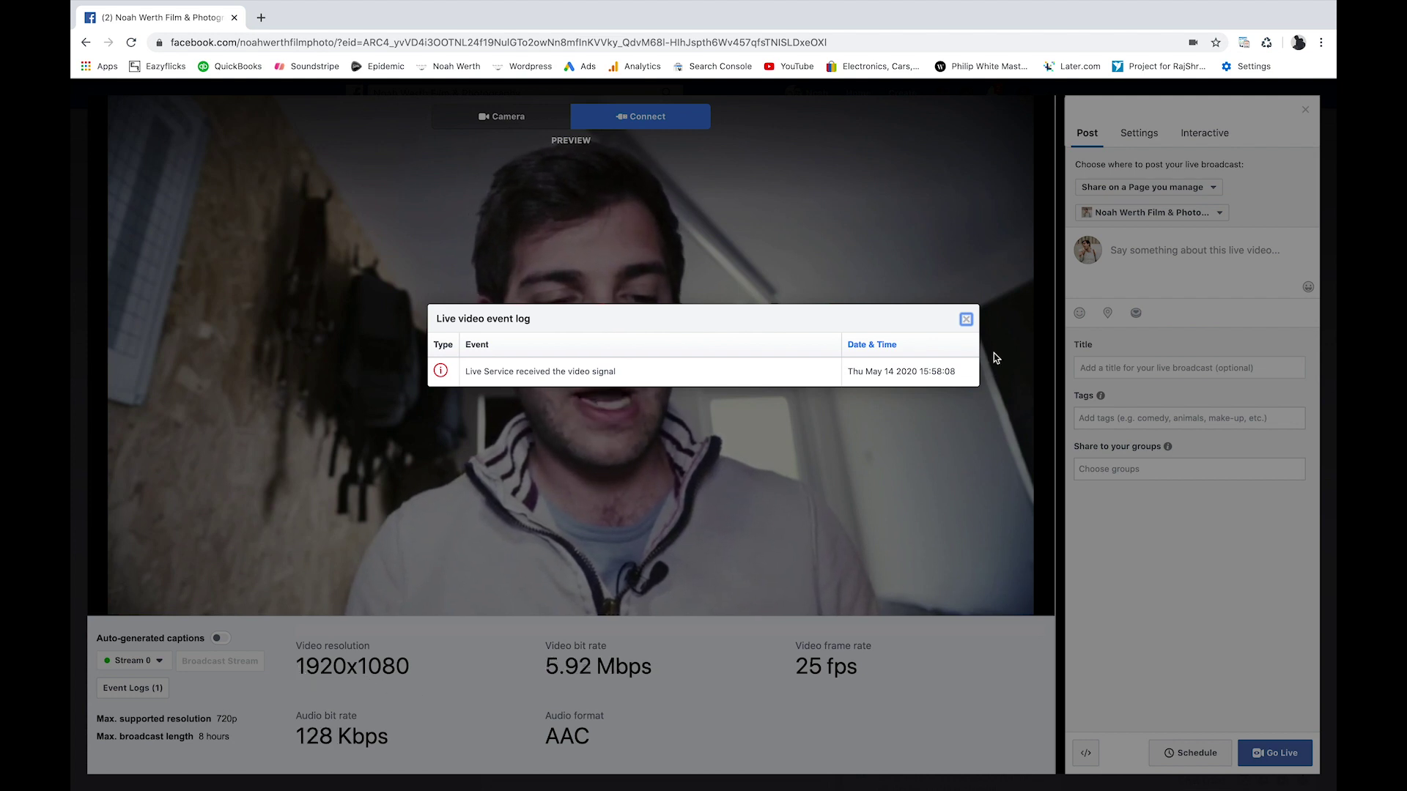
{"action": "left_click", "coordinate": [966, 320]}
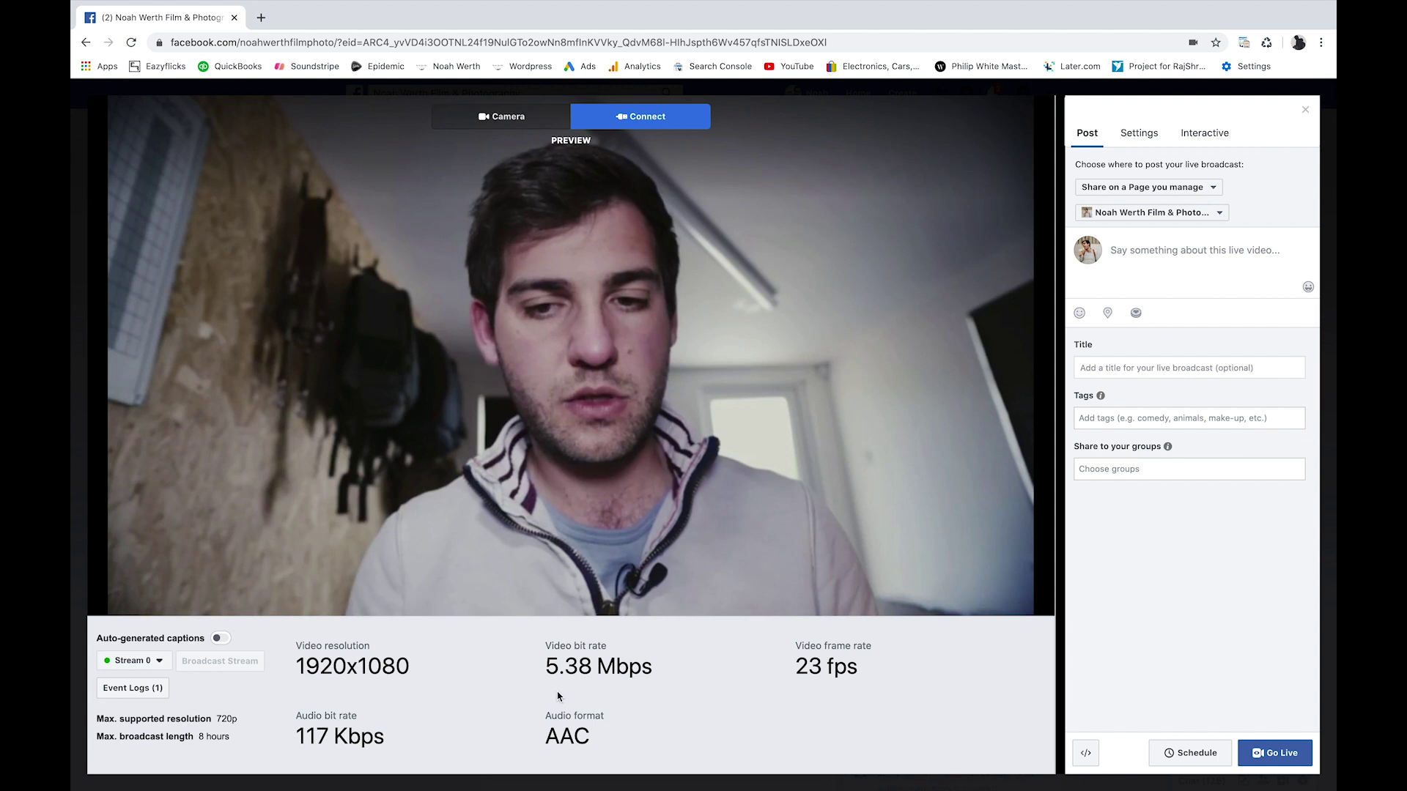
{"action": "left_click_drag", "start_coordinate": [545, 644], "coordinate": [618, 667]}
{"action": "left_click", "coordinate": [546, 666]}
{"action": "left_click", "coordinate": [553, 666]}
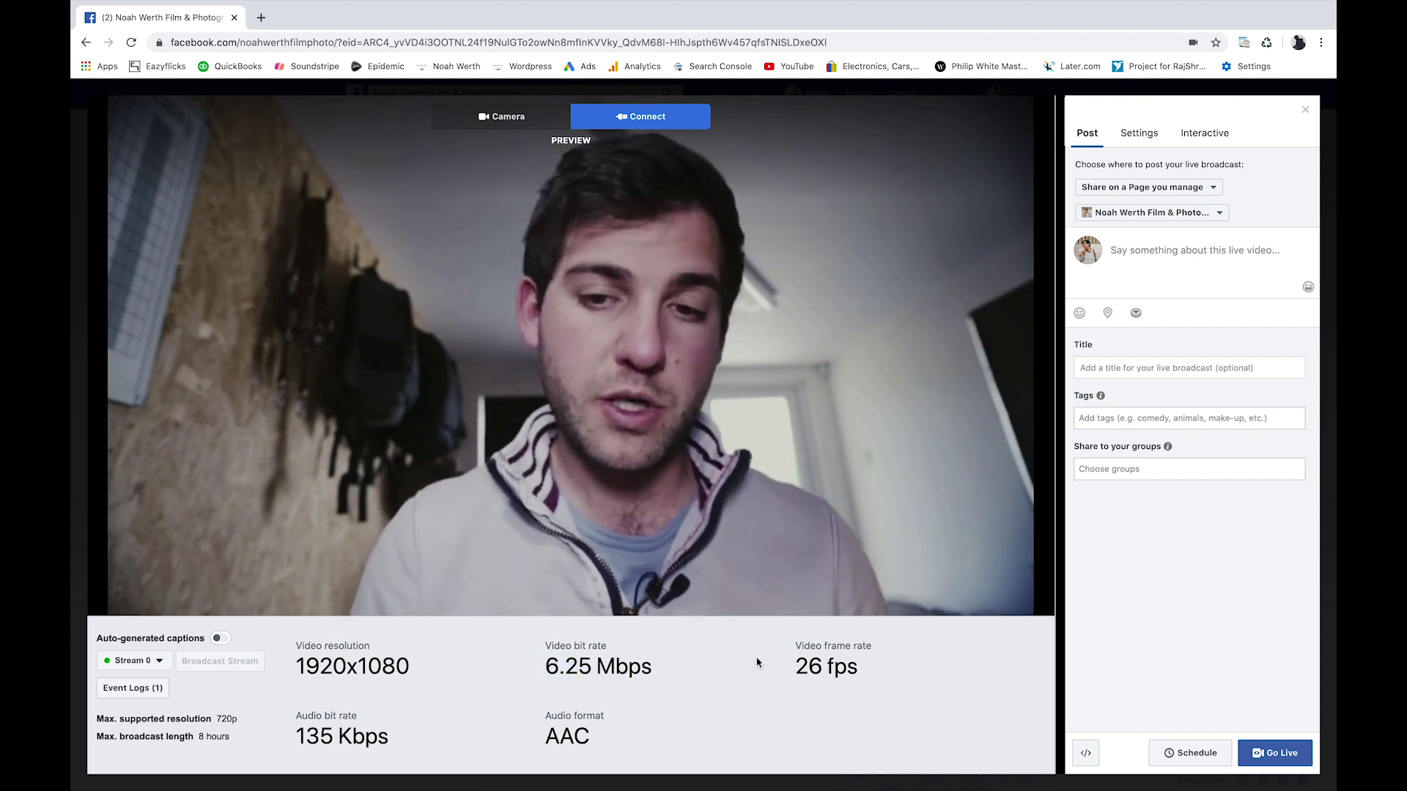
{"action": "double_click", "coordinate": [814, 671]}
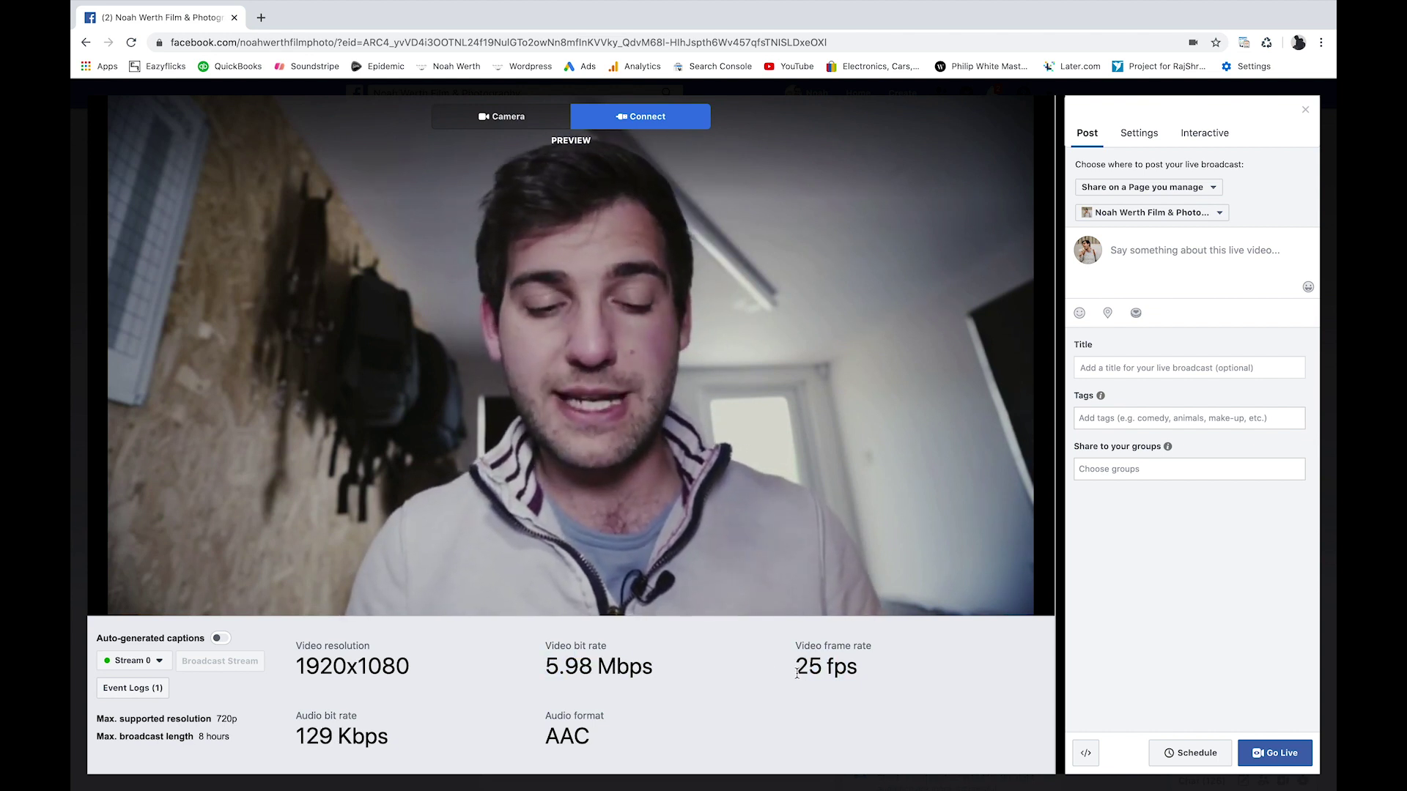
{"action": "left_click_drag", "start_coordinate": [867, 672], "coordinate": [796, 668]}
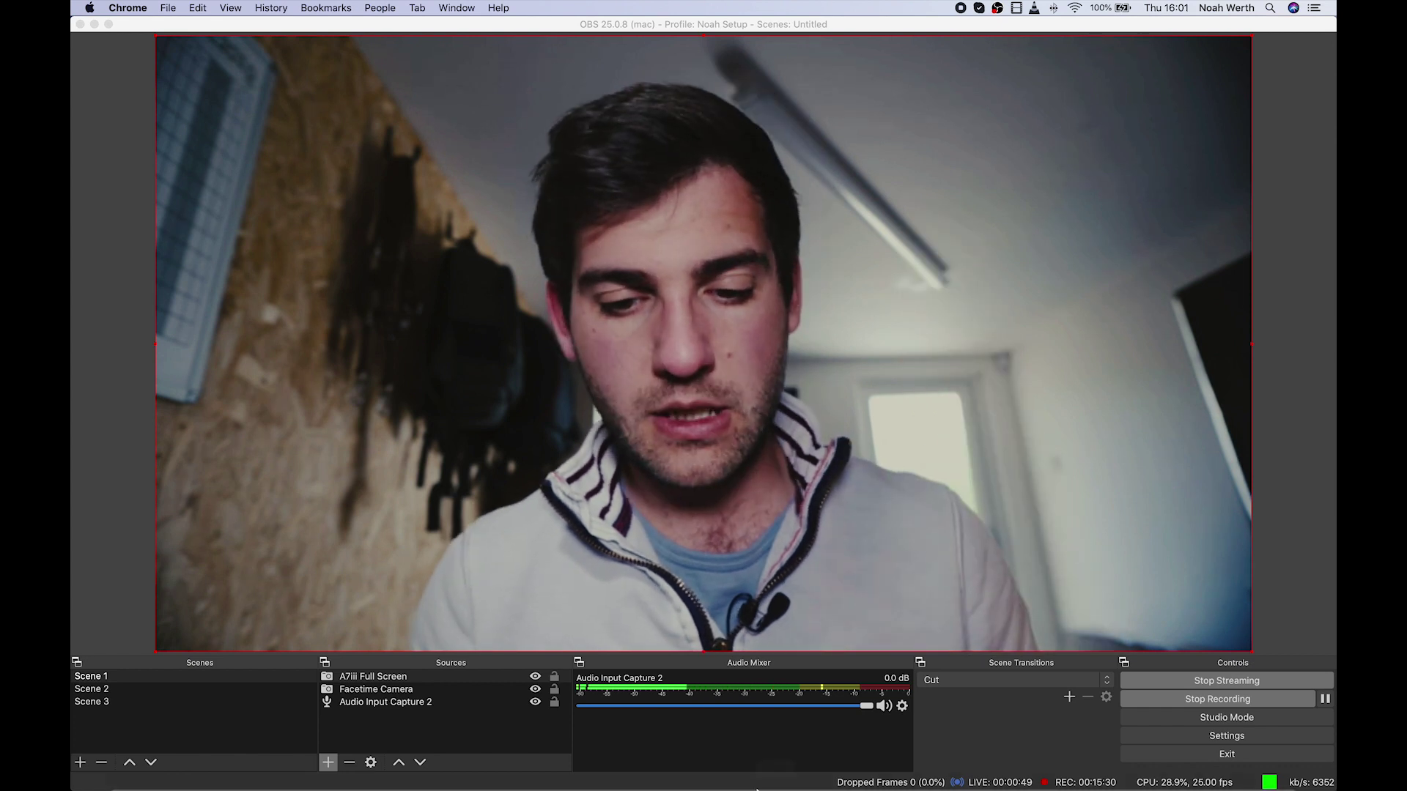
Open Skype's Settings on the Audio & Video page.
{"action": "left_click", "coordinate": [822, 763]}
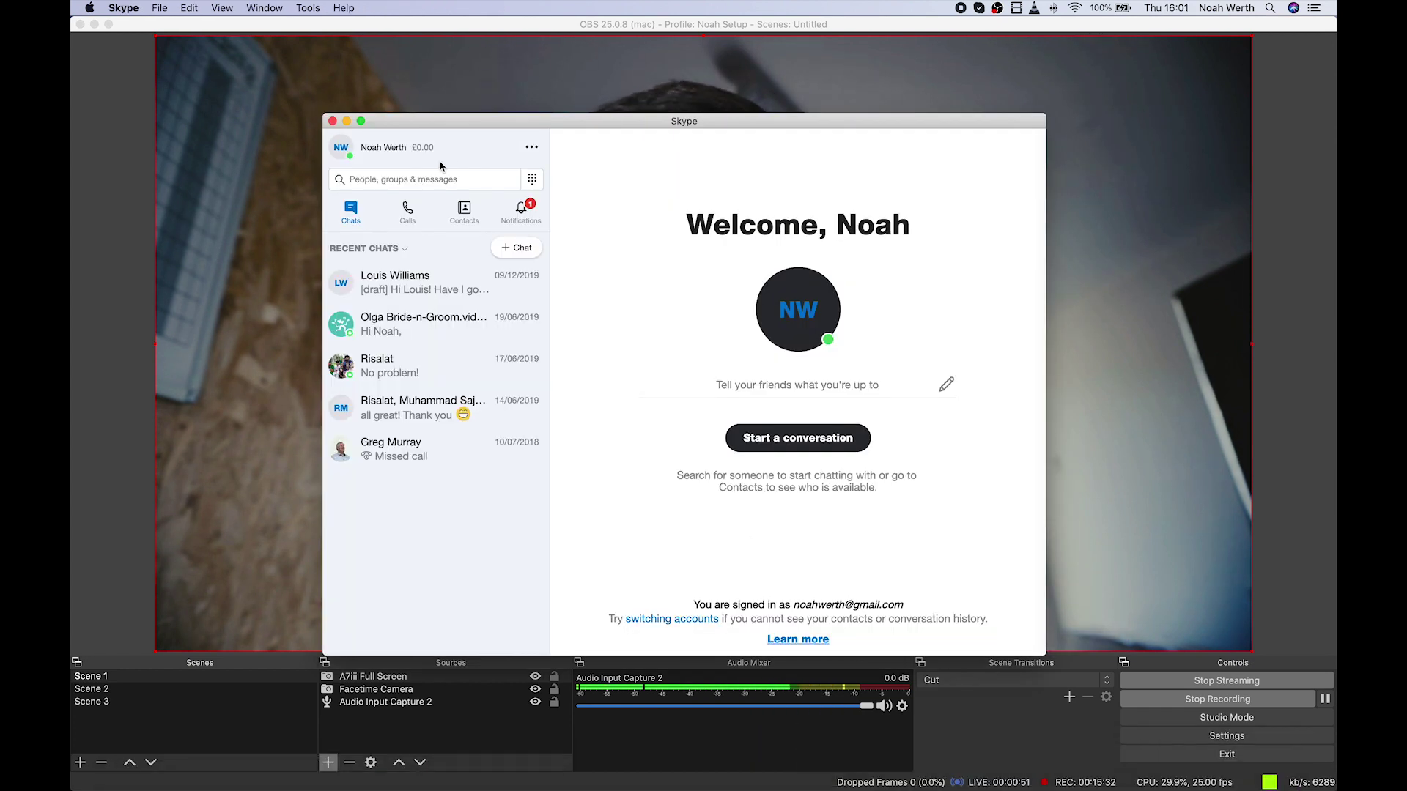
{"action": "left_click_drag", "start_coordinate": [584, 121], "coordinate": [659, 97]}
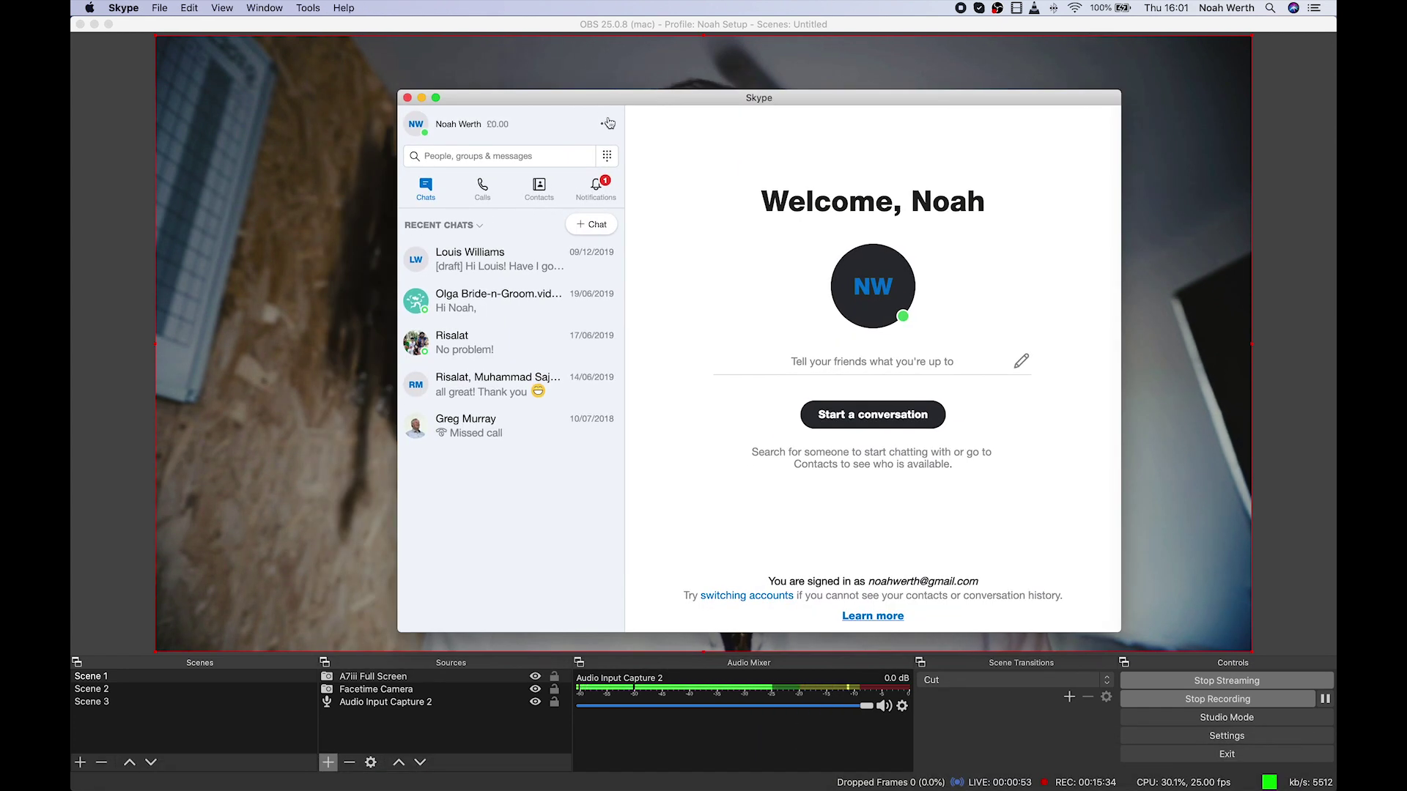
{"action": "left_click", "coordinate": [606, 124]}
{"action": "left_click", "coordinate": [630, 115]}
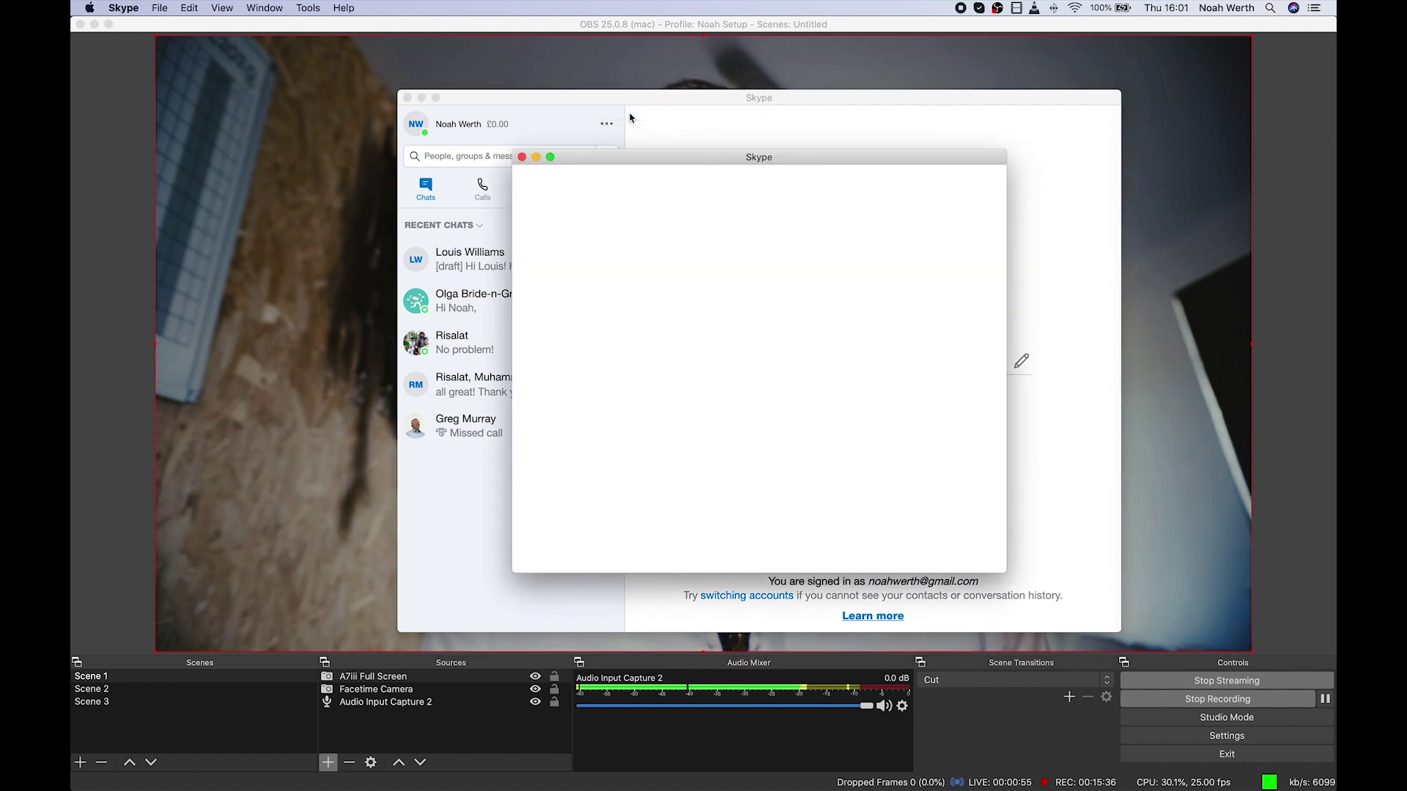
{"action": "left_click", "coordinate": [563, 359]}
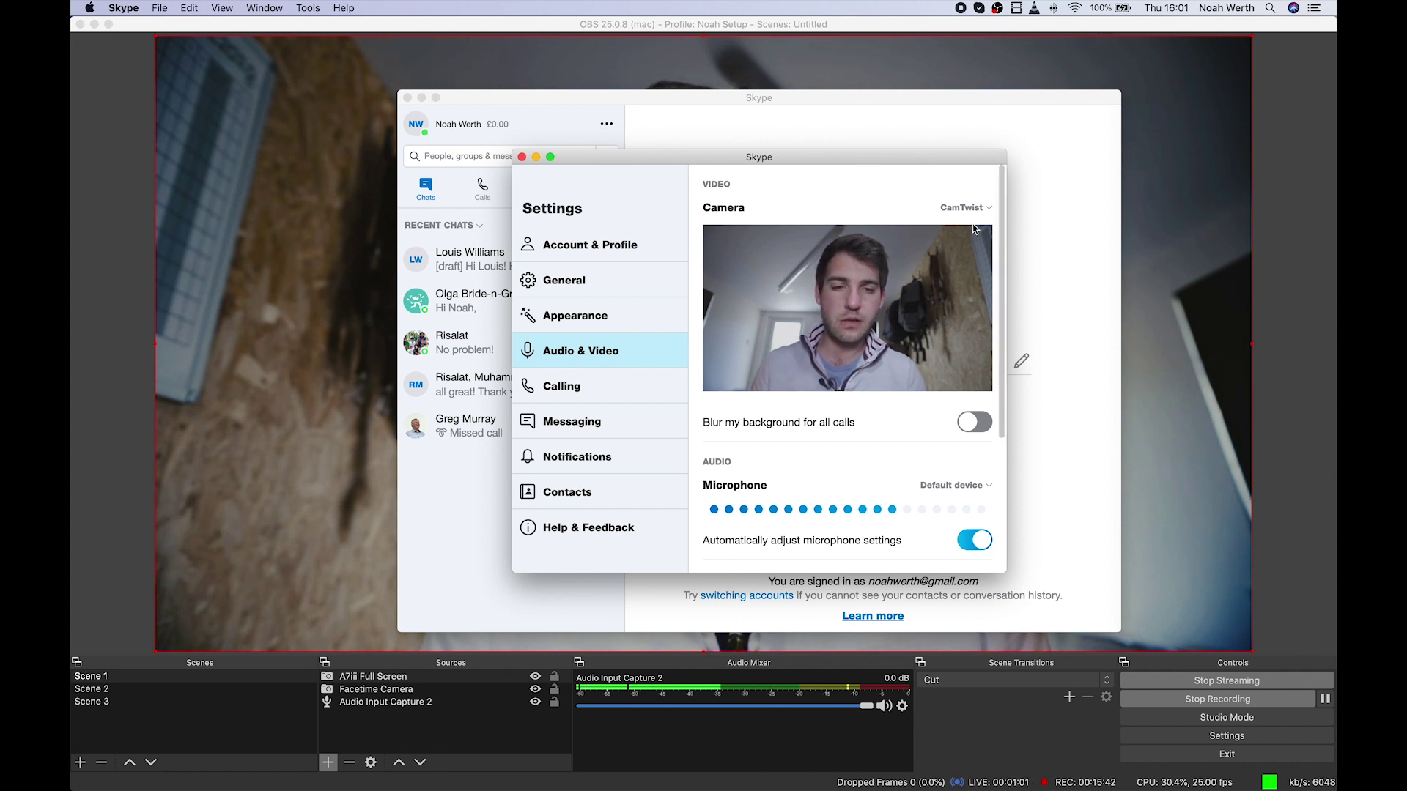
Set the Skype camera to CamTwist and expand the settings window to full screen.
{"action": "left_click", "coordinate": [954, 209]}
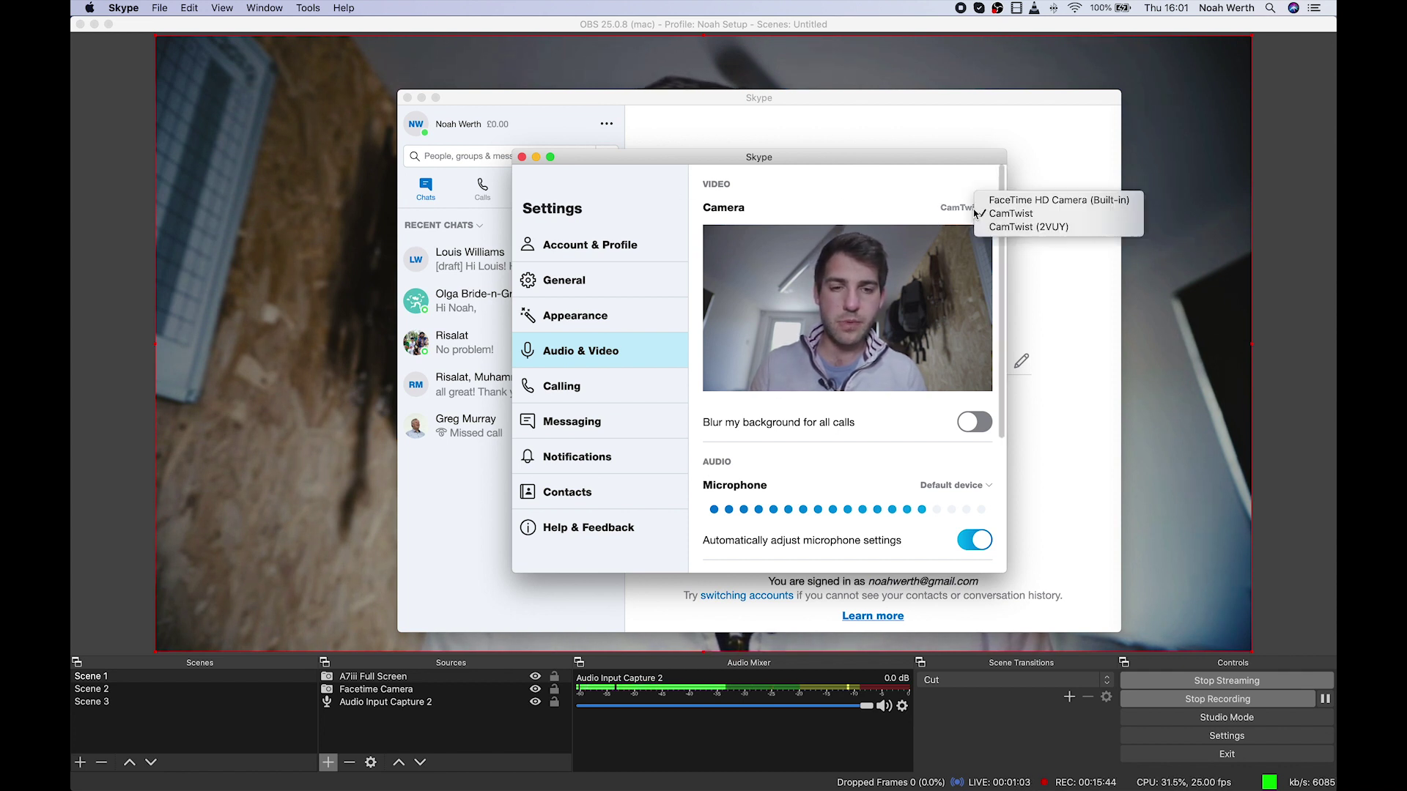
{"action": "left_click", "coordinate": [1015, 201]}
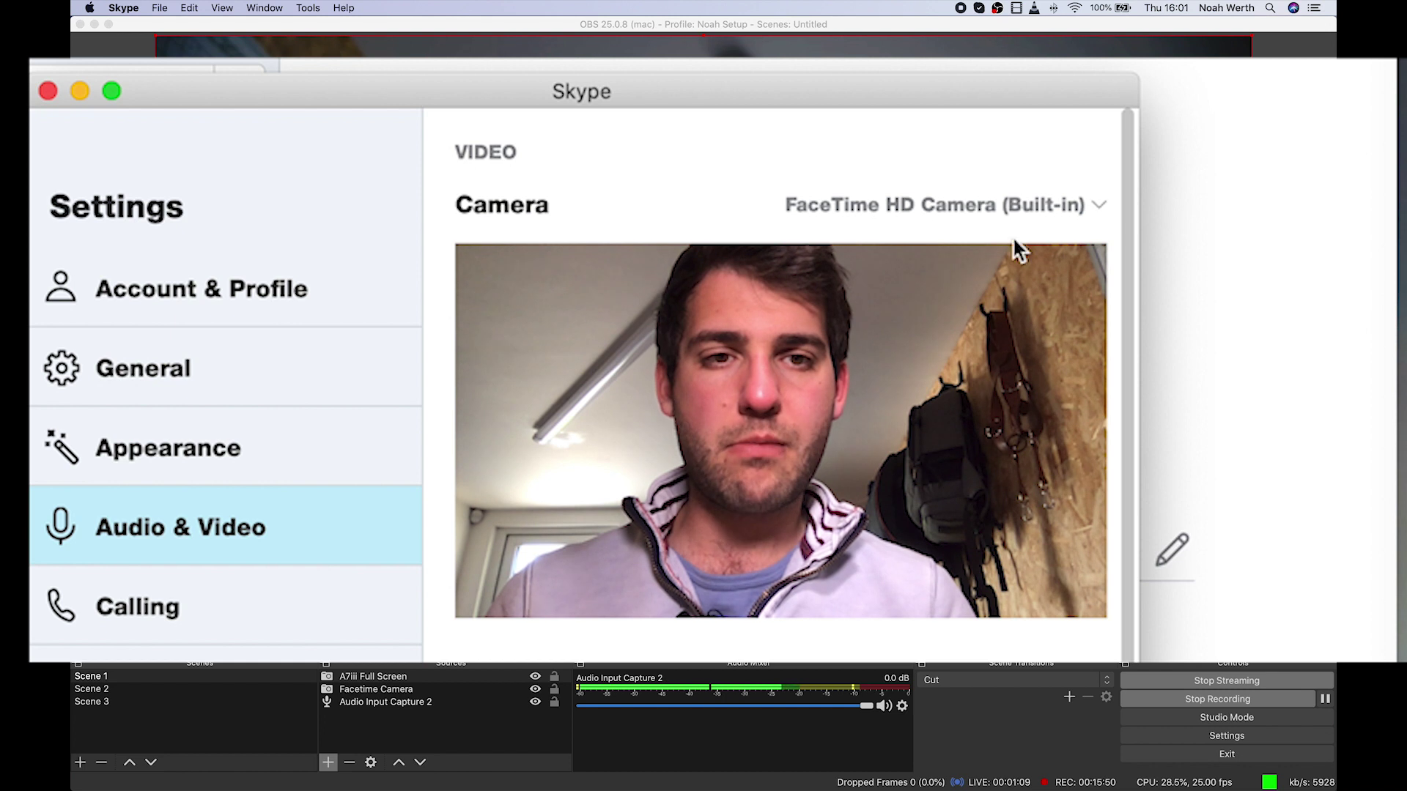
{"action": "left_click", "coordinate": [1097, 209]}
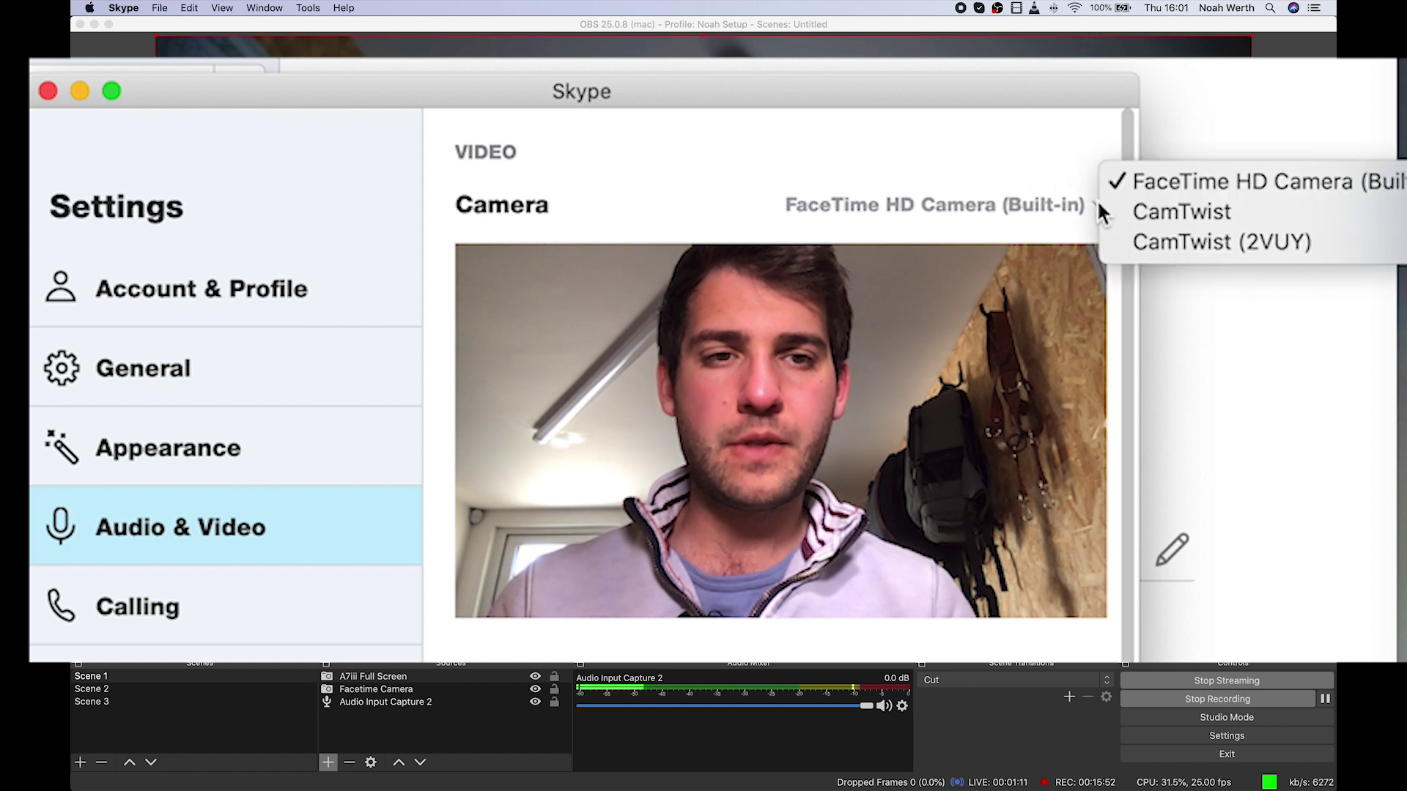
{"action": "left_click", "coordinate": [1181, 210]}
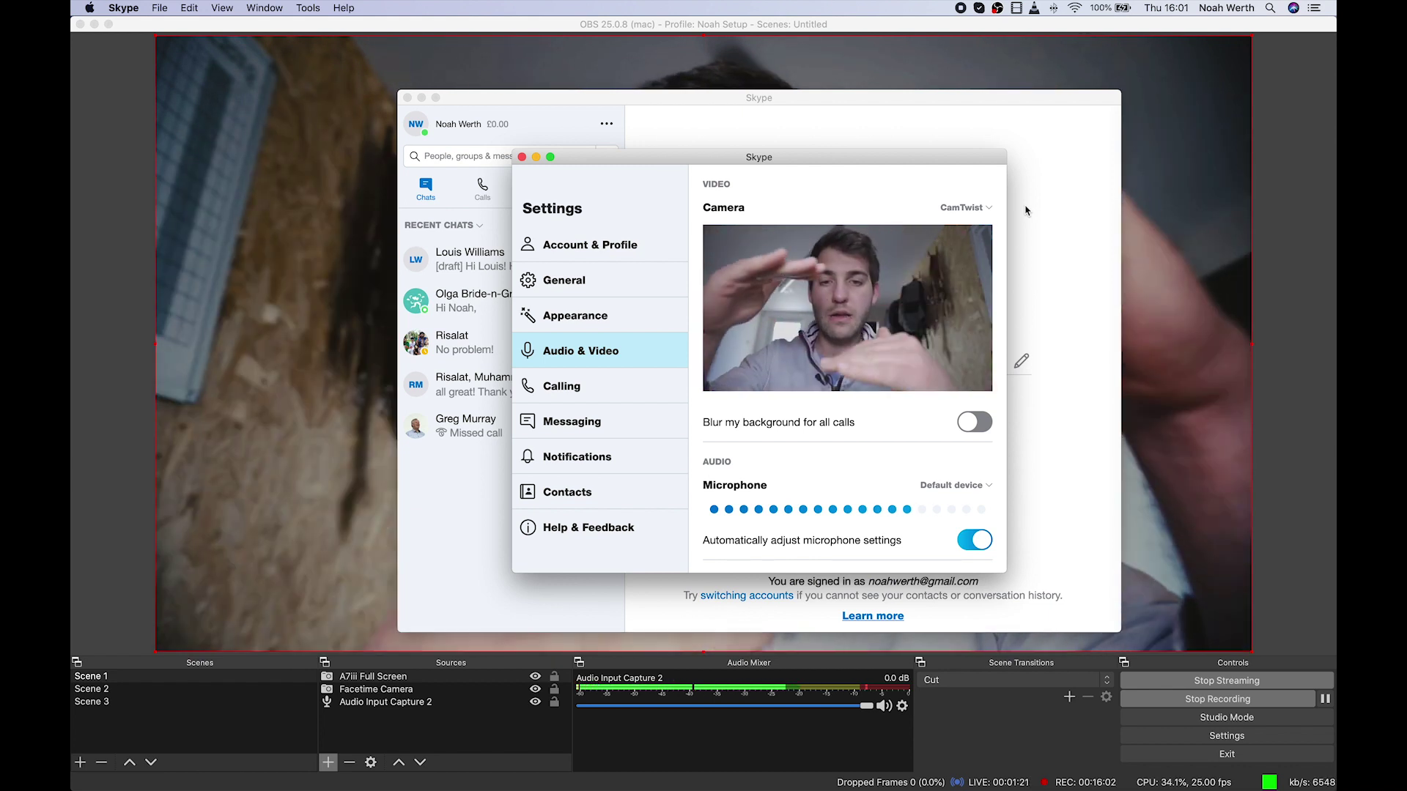
{"action": "left_click", "coordinate": [551, 157]}
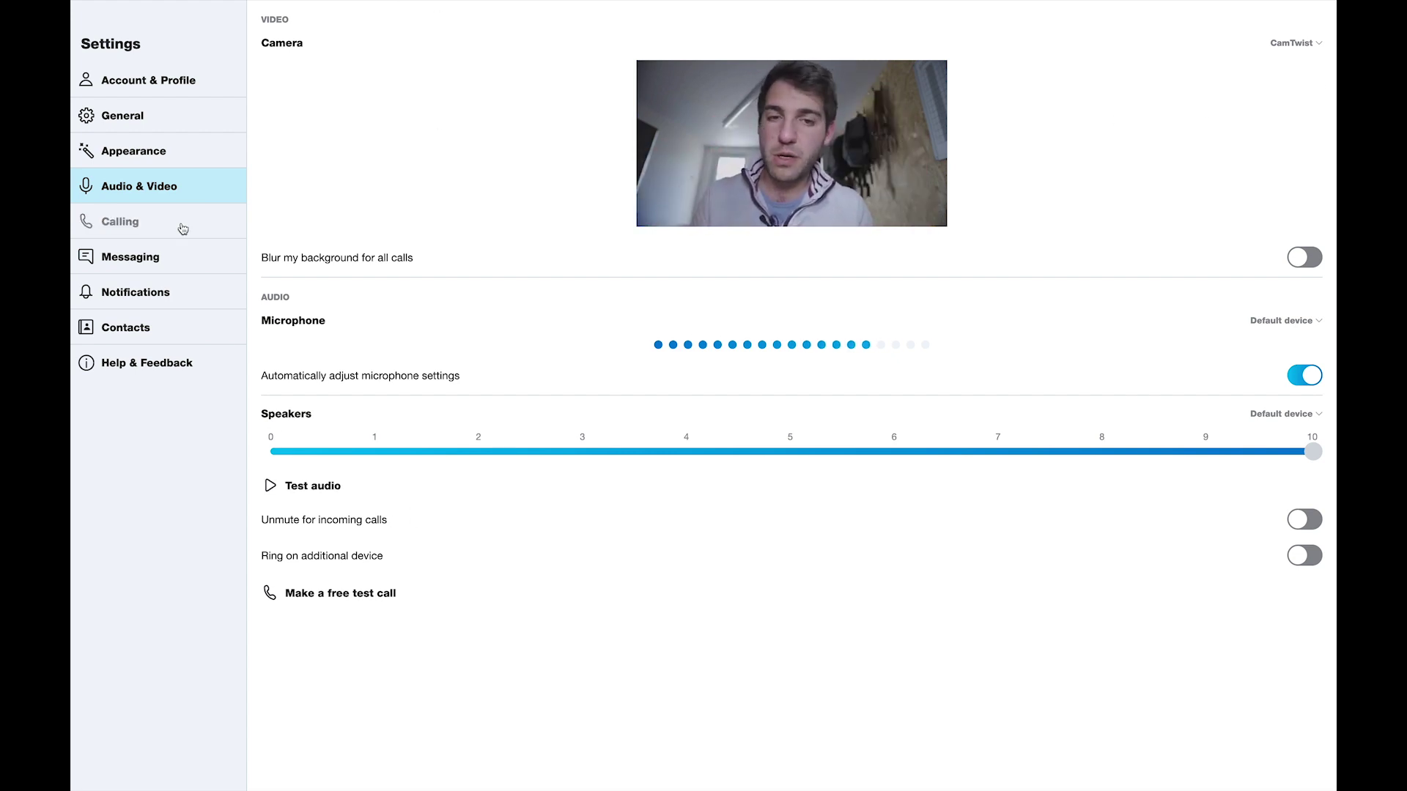
{"action": "mouse_move", "coordinate": [172, 6]}
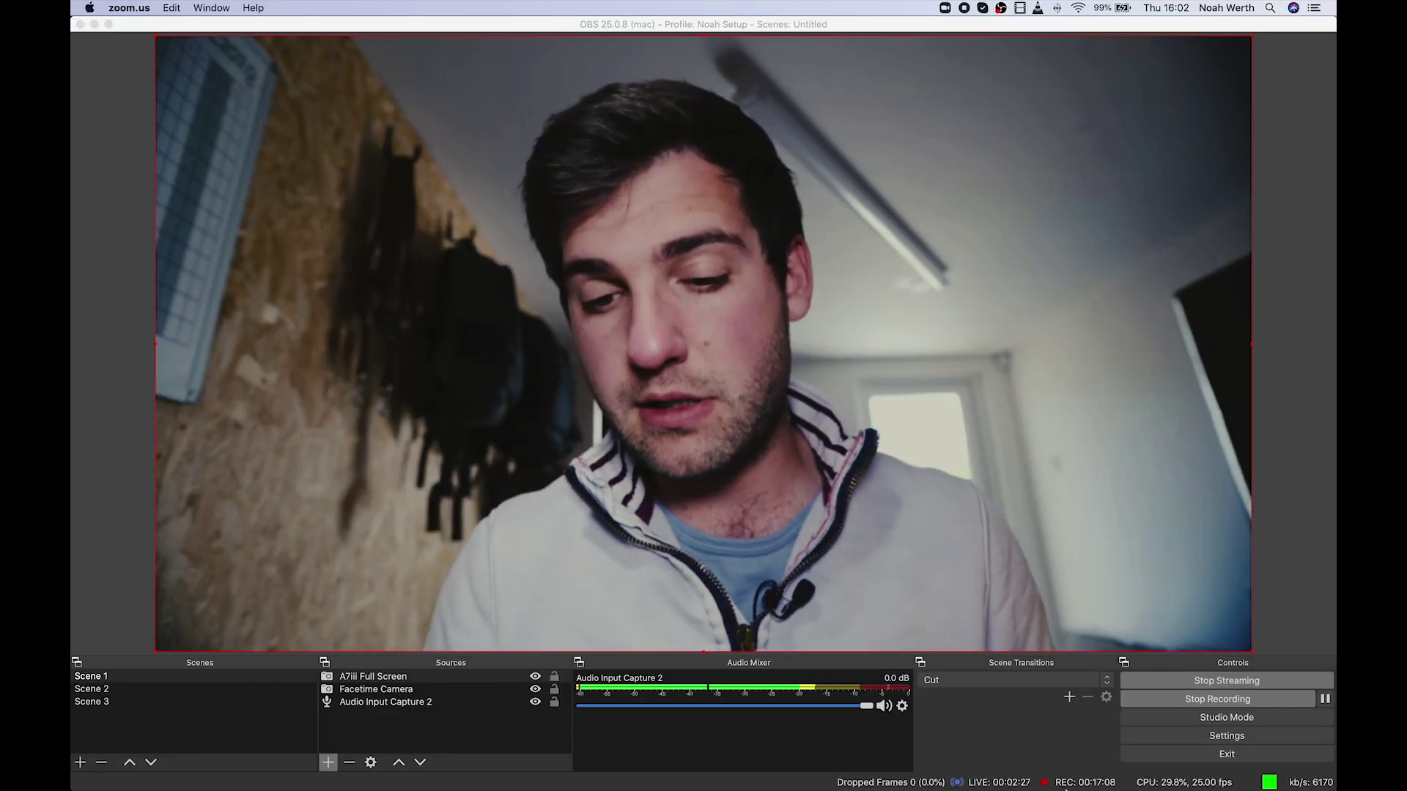
In Zoom's Video settings, set the camera to CamTwist, then close the settings.
{"action": "mouse_move", "coordinate": [1066, 788]}
{"action": "left_click", "coordinate": [1058, 760]}
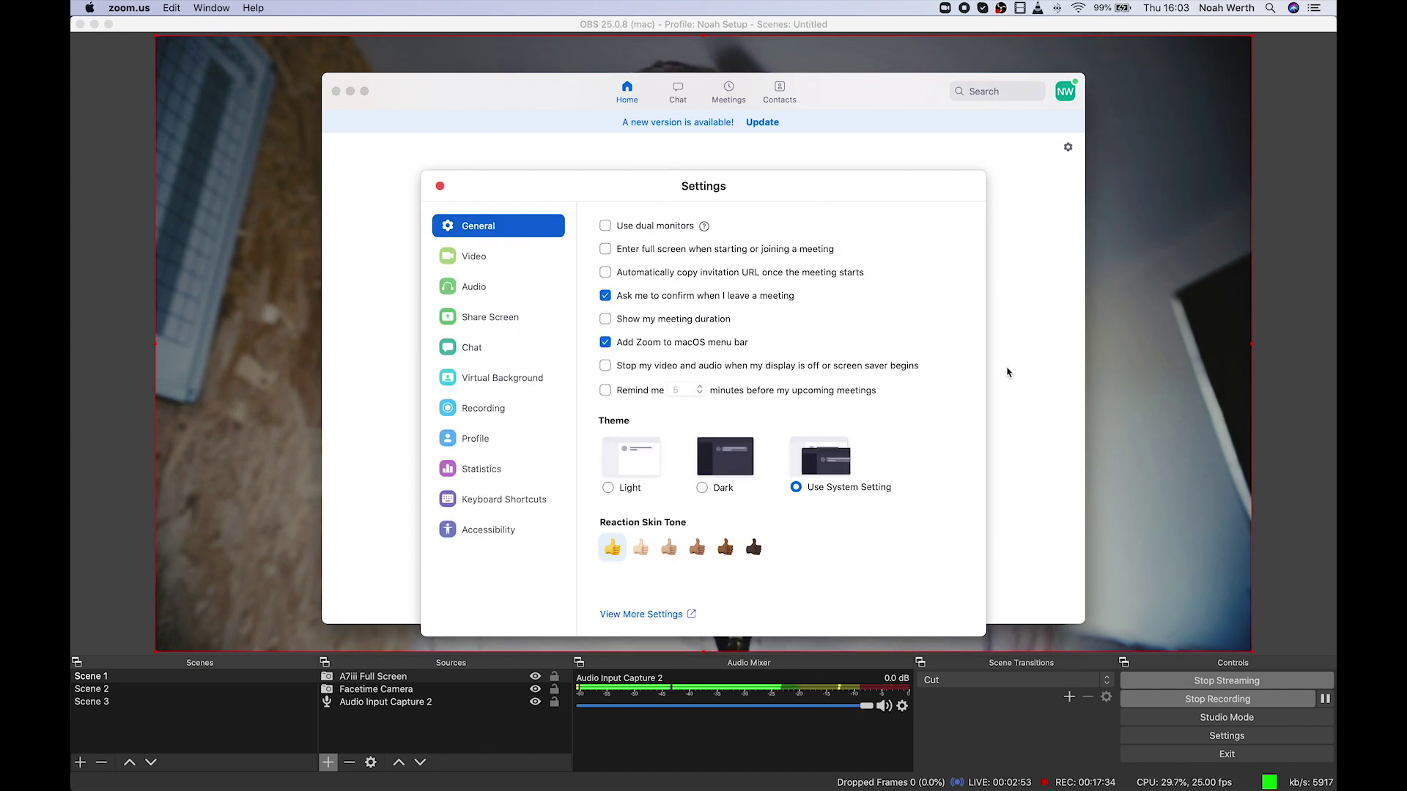
{"action": "left_click", "coordinate": [472, 258]}
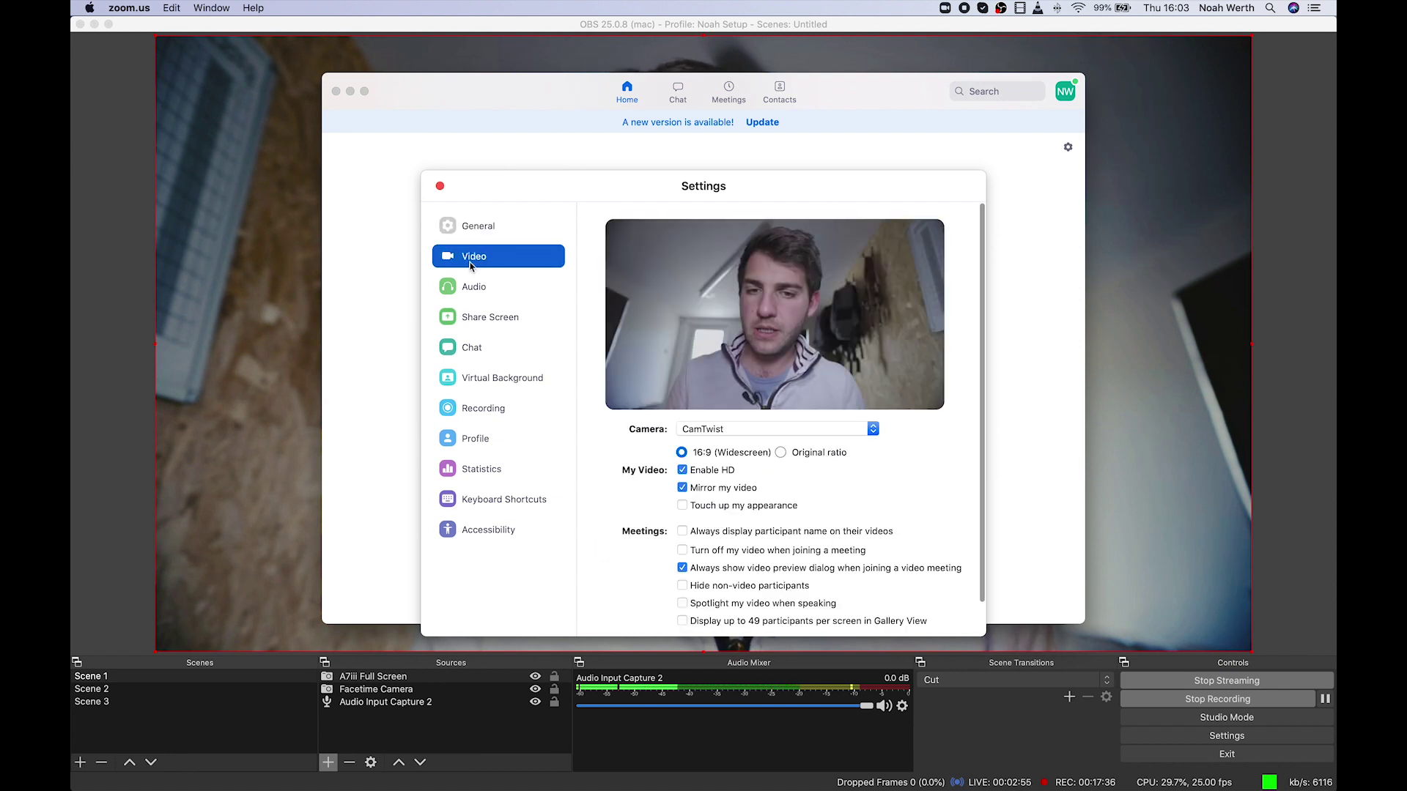
{"action": "left_click", "coordinate": [861, 434]}
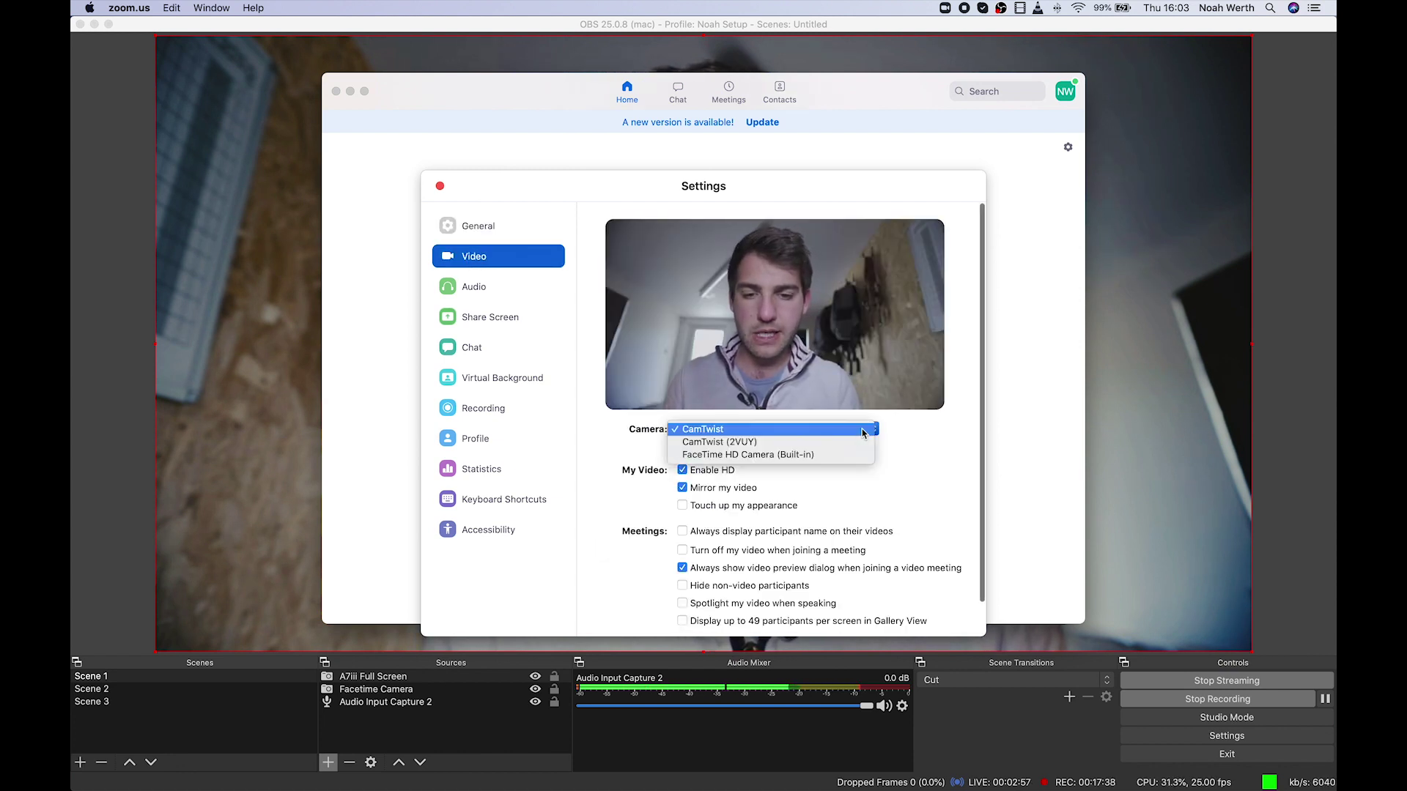
{"action": "left_click", "coordinate": [792, 459]}
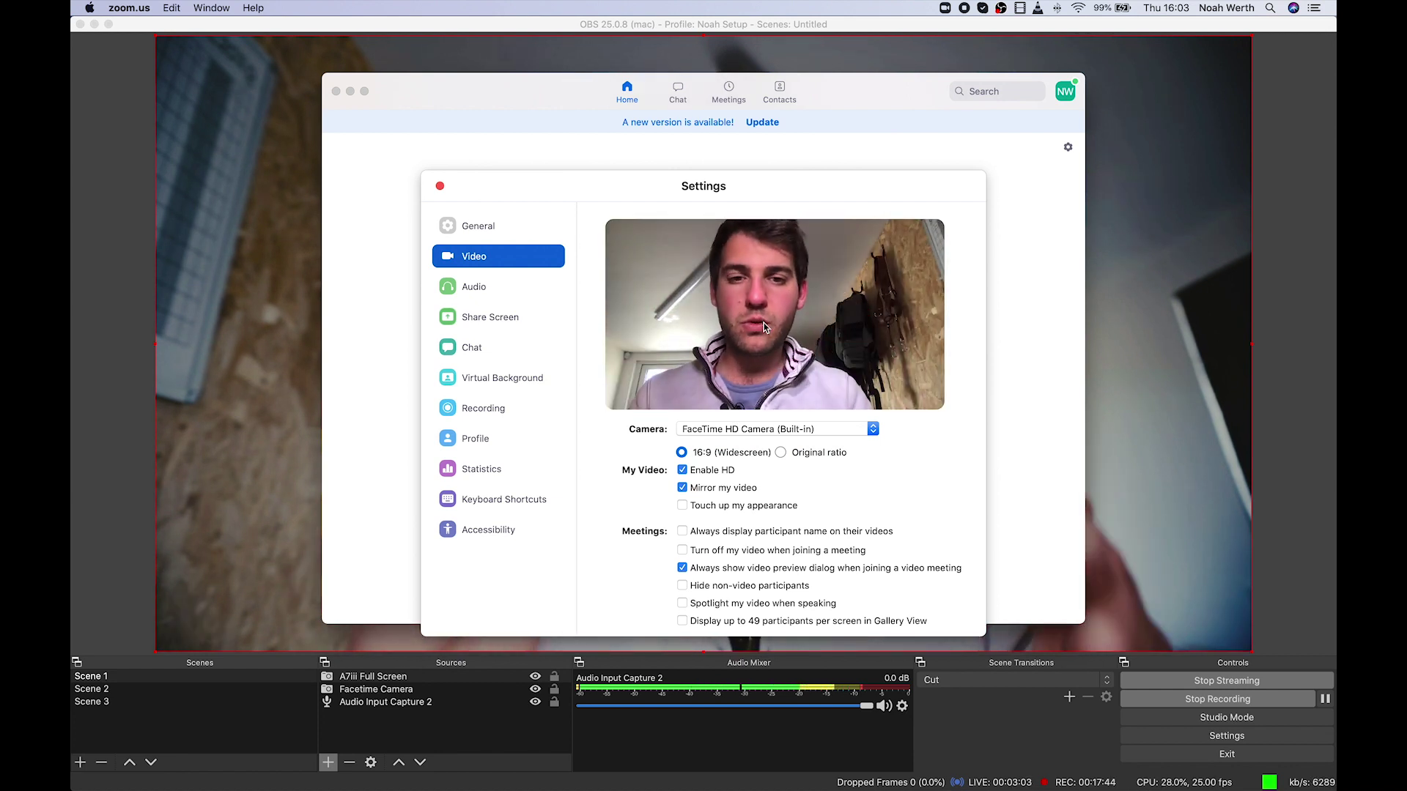
{"action": "left_click", "coordinate": [874, 430]}
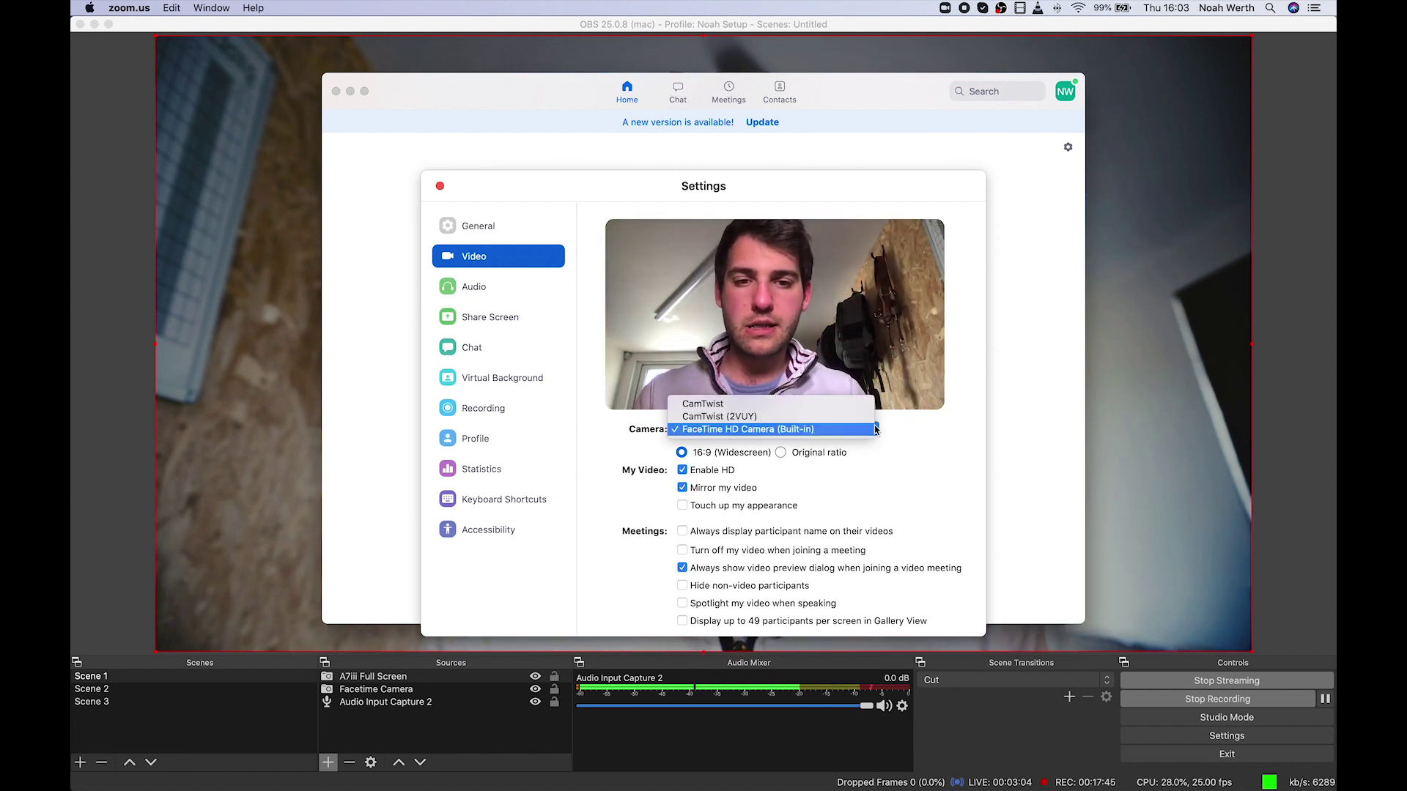
{"action": "left_click", "coordinate": [791, 408]}
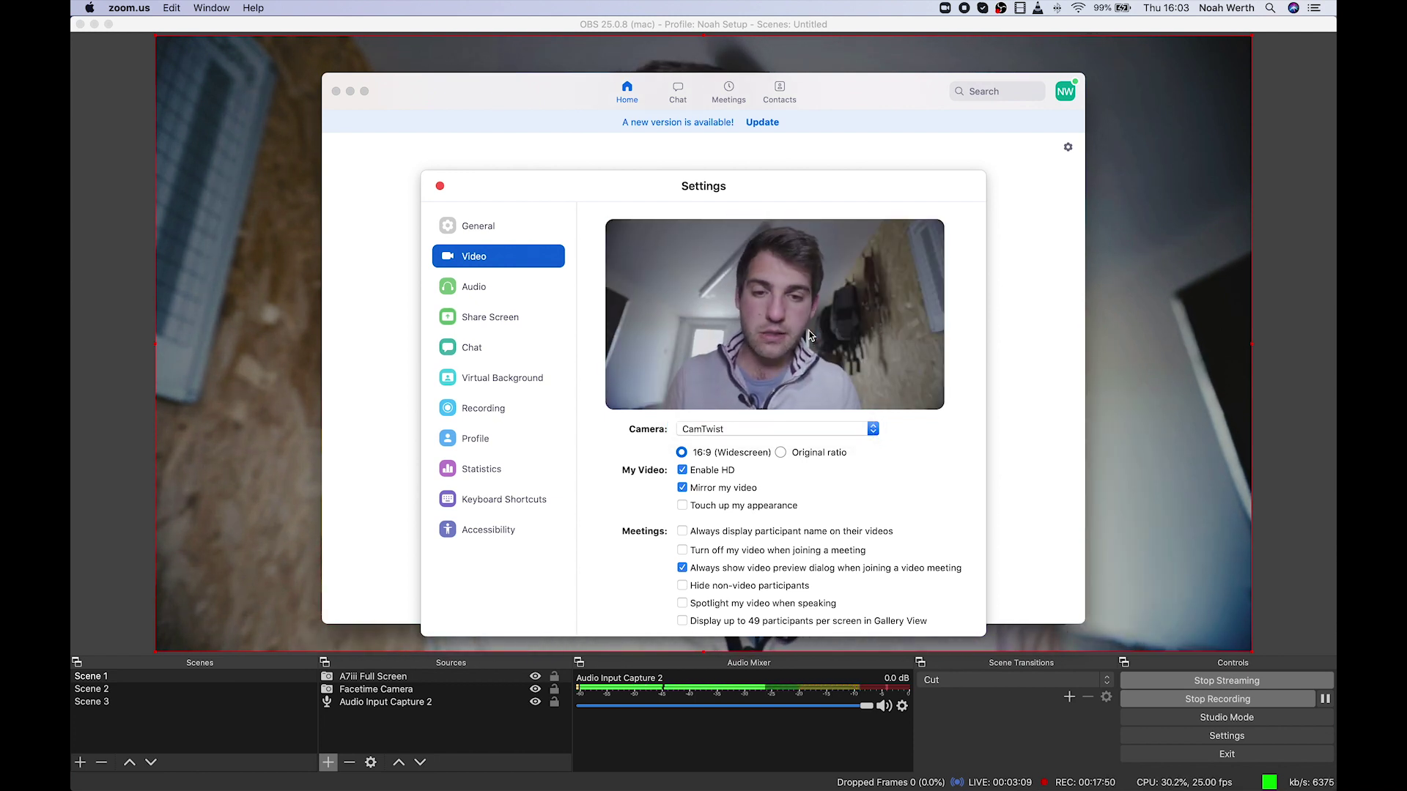
{"action": "left_click", "coordinate": [440, 187]}
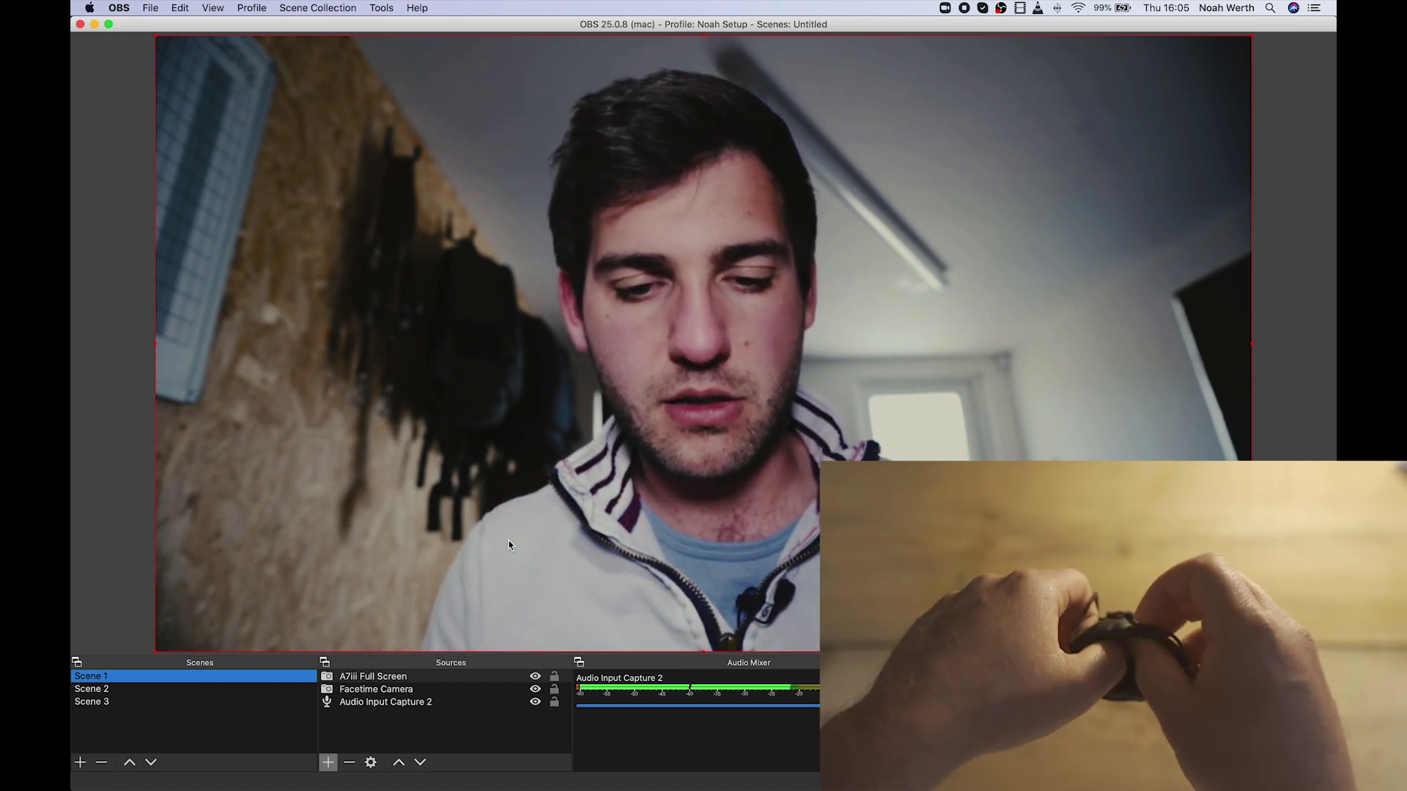
{"action": "mouse_move", "coordinate": [471, 788]}
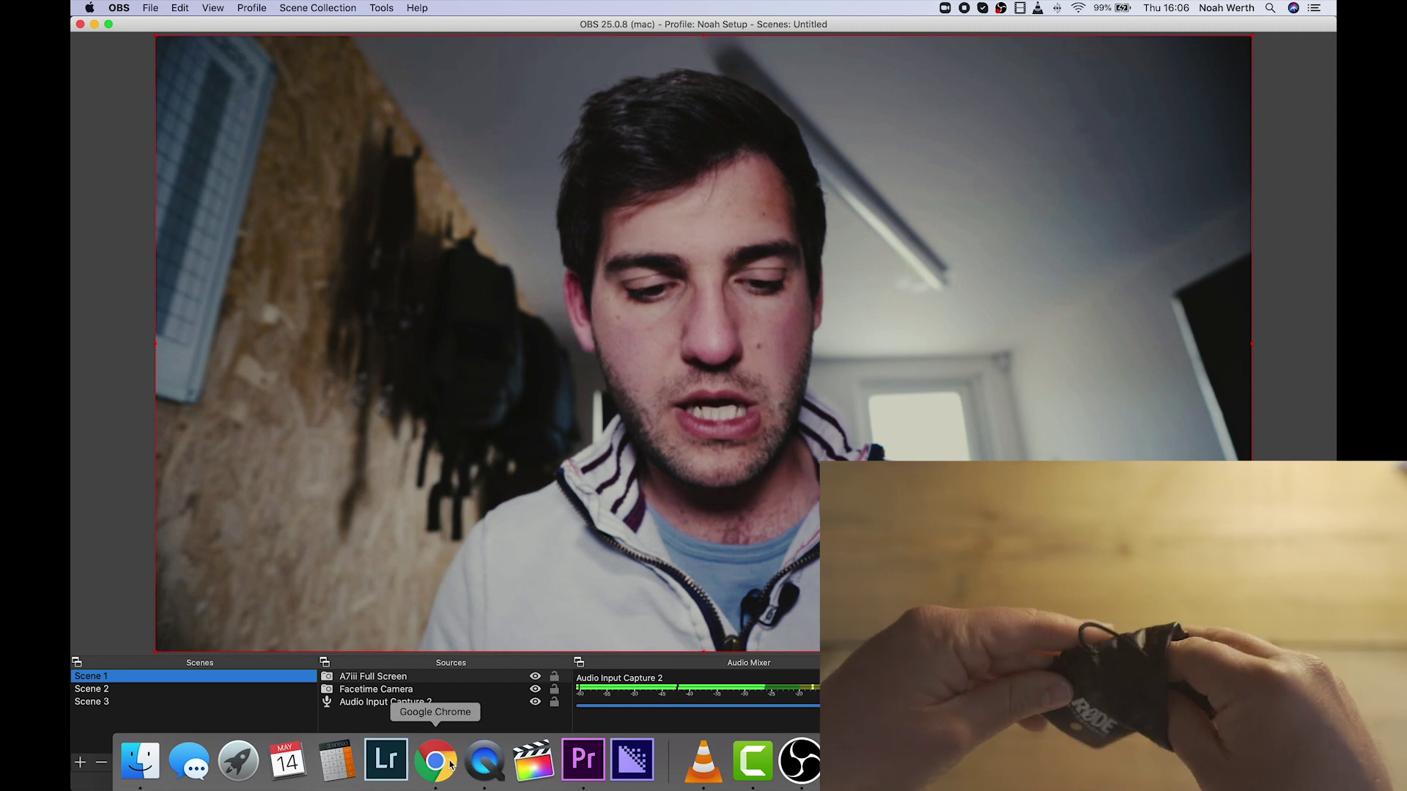